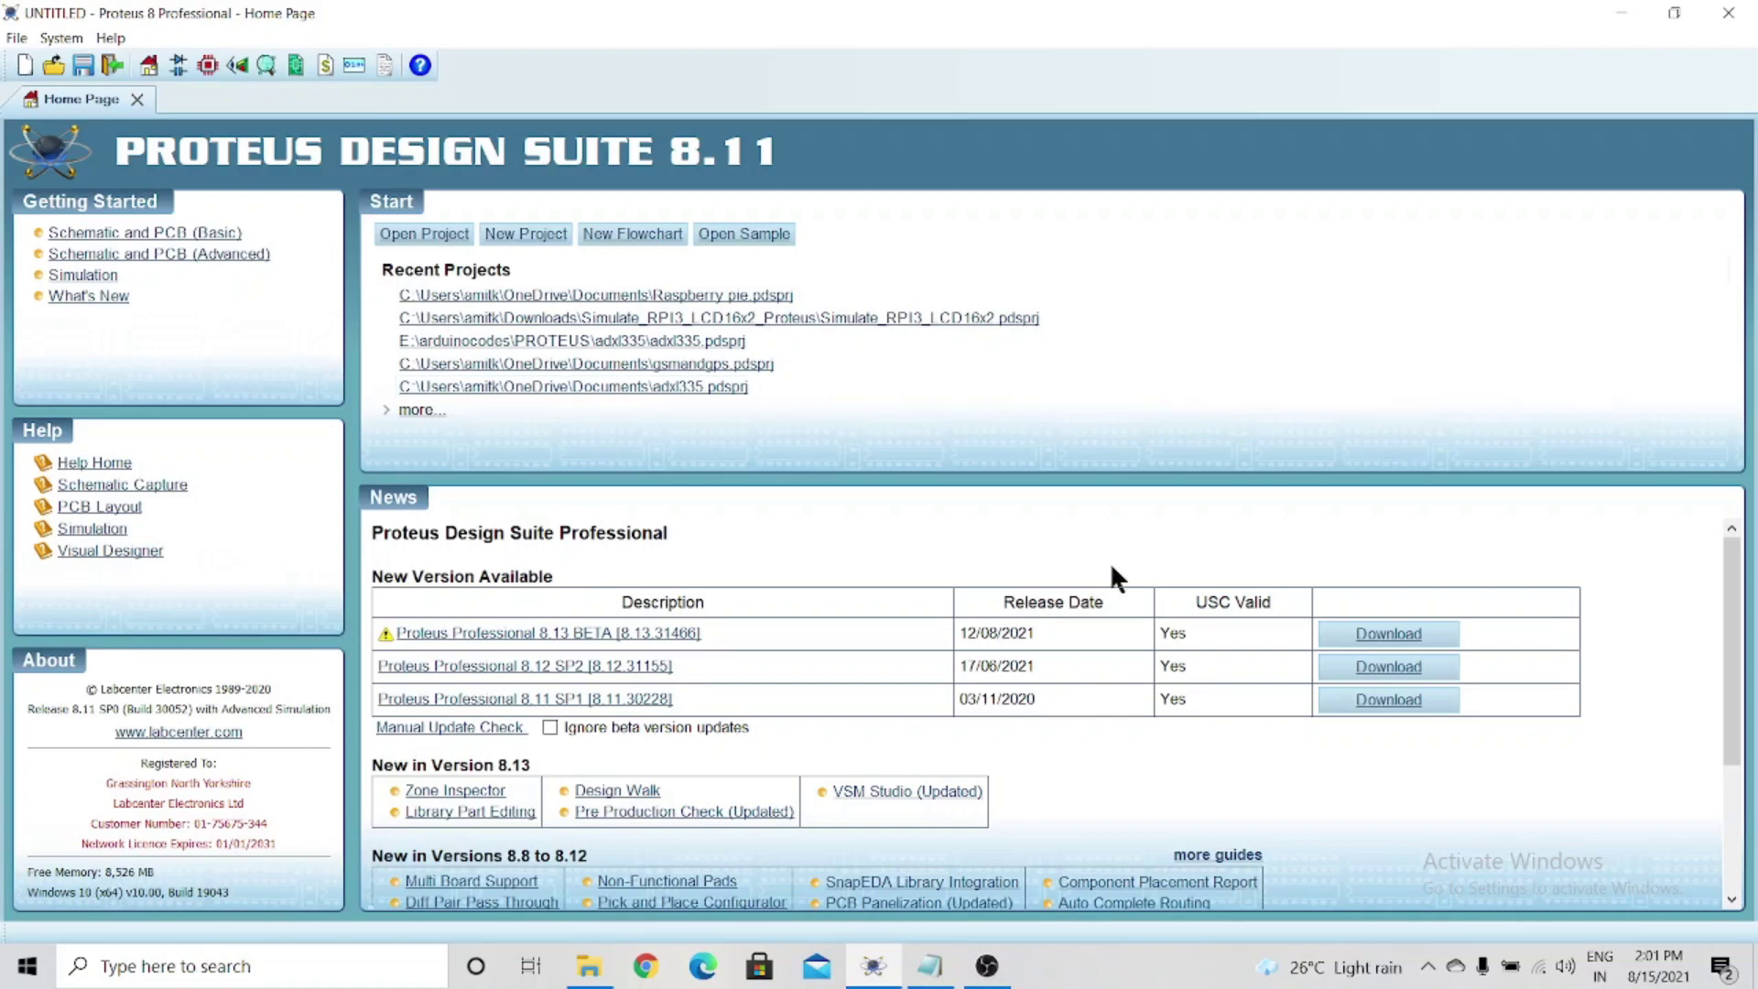
# Start a new project named lcdandrasppdsprj with the DEFAULT schematic template and no PCB layout
pyautogui.click(525, 244)
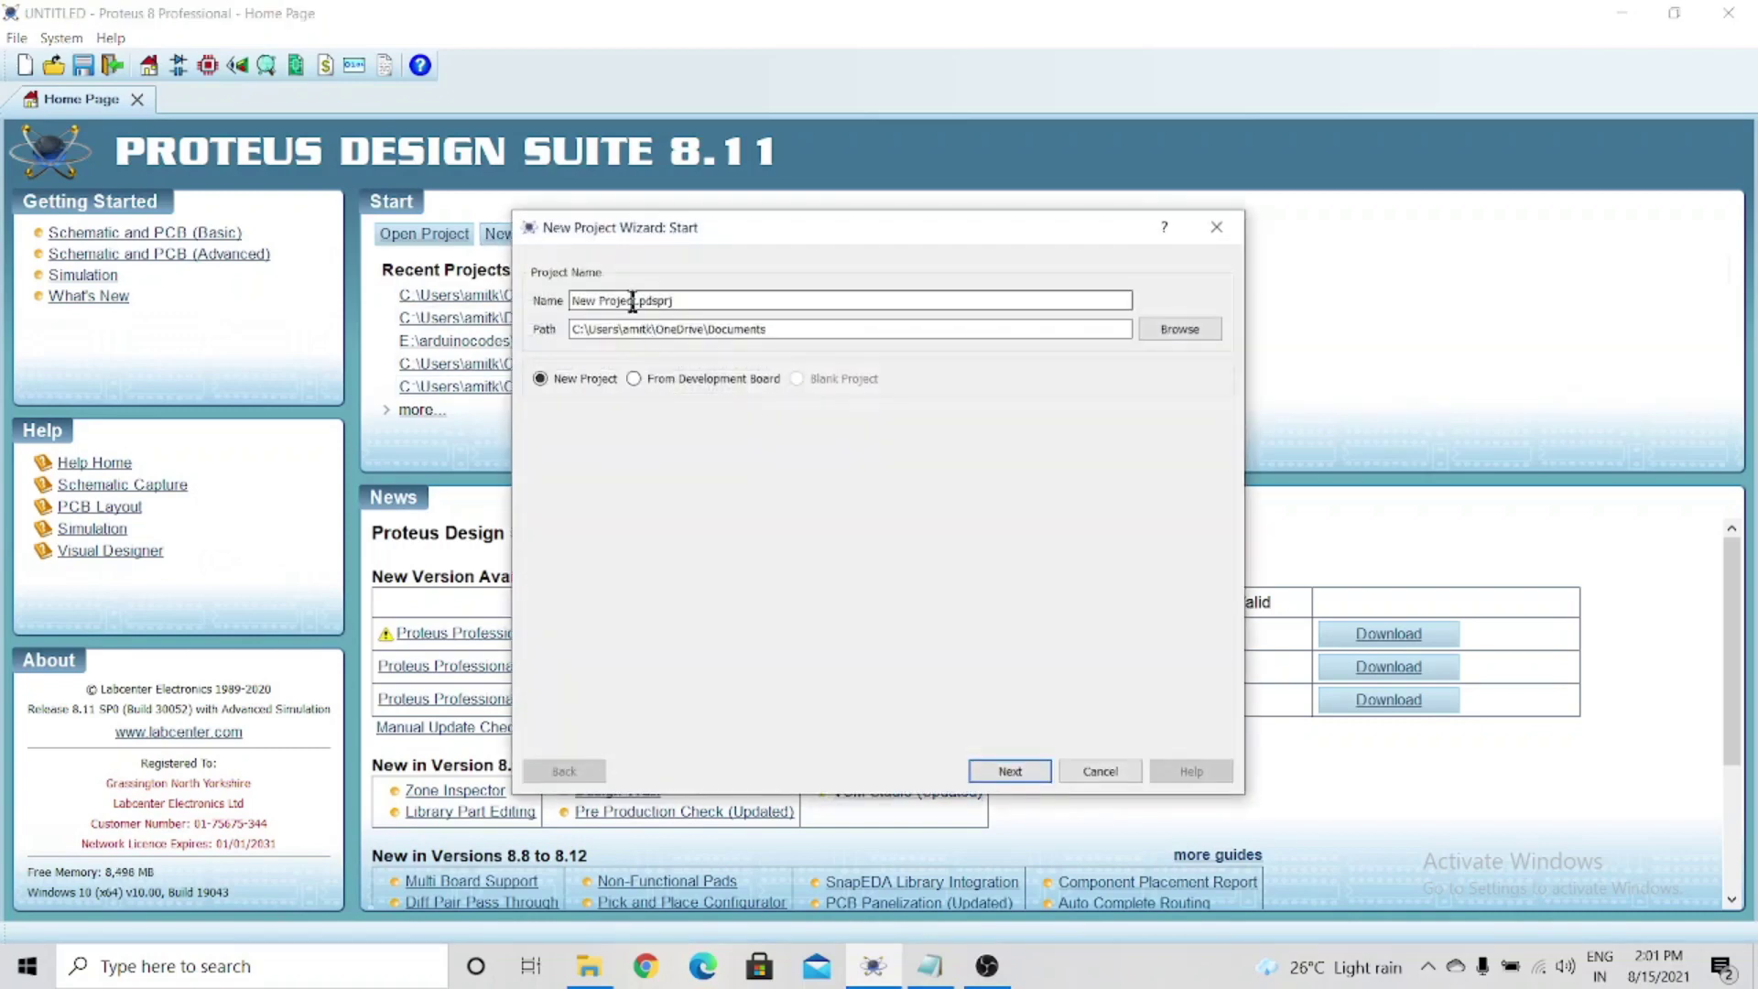
pyautogui.moveTo(638, 300); pyautogui.dragTo(536, 314)
pyautogui.write('lcdandrasp')
pyautogui.click(1011, 771)
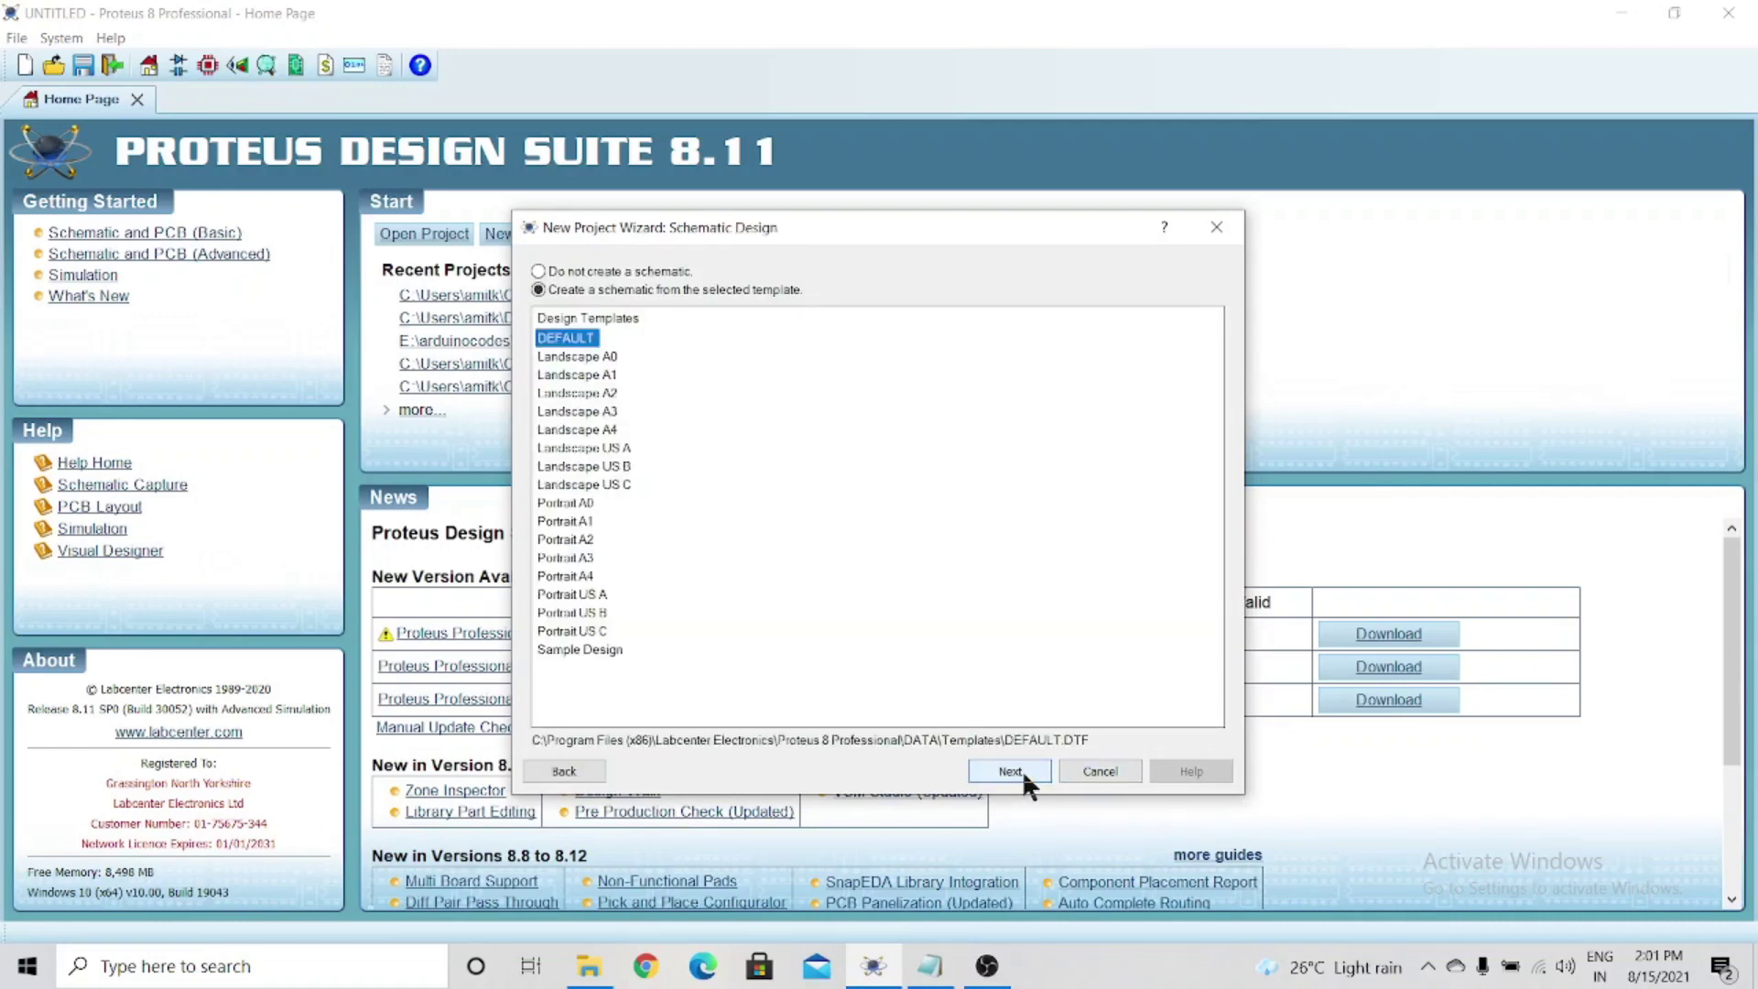
pyautogui.click(1011, 771)
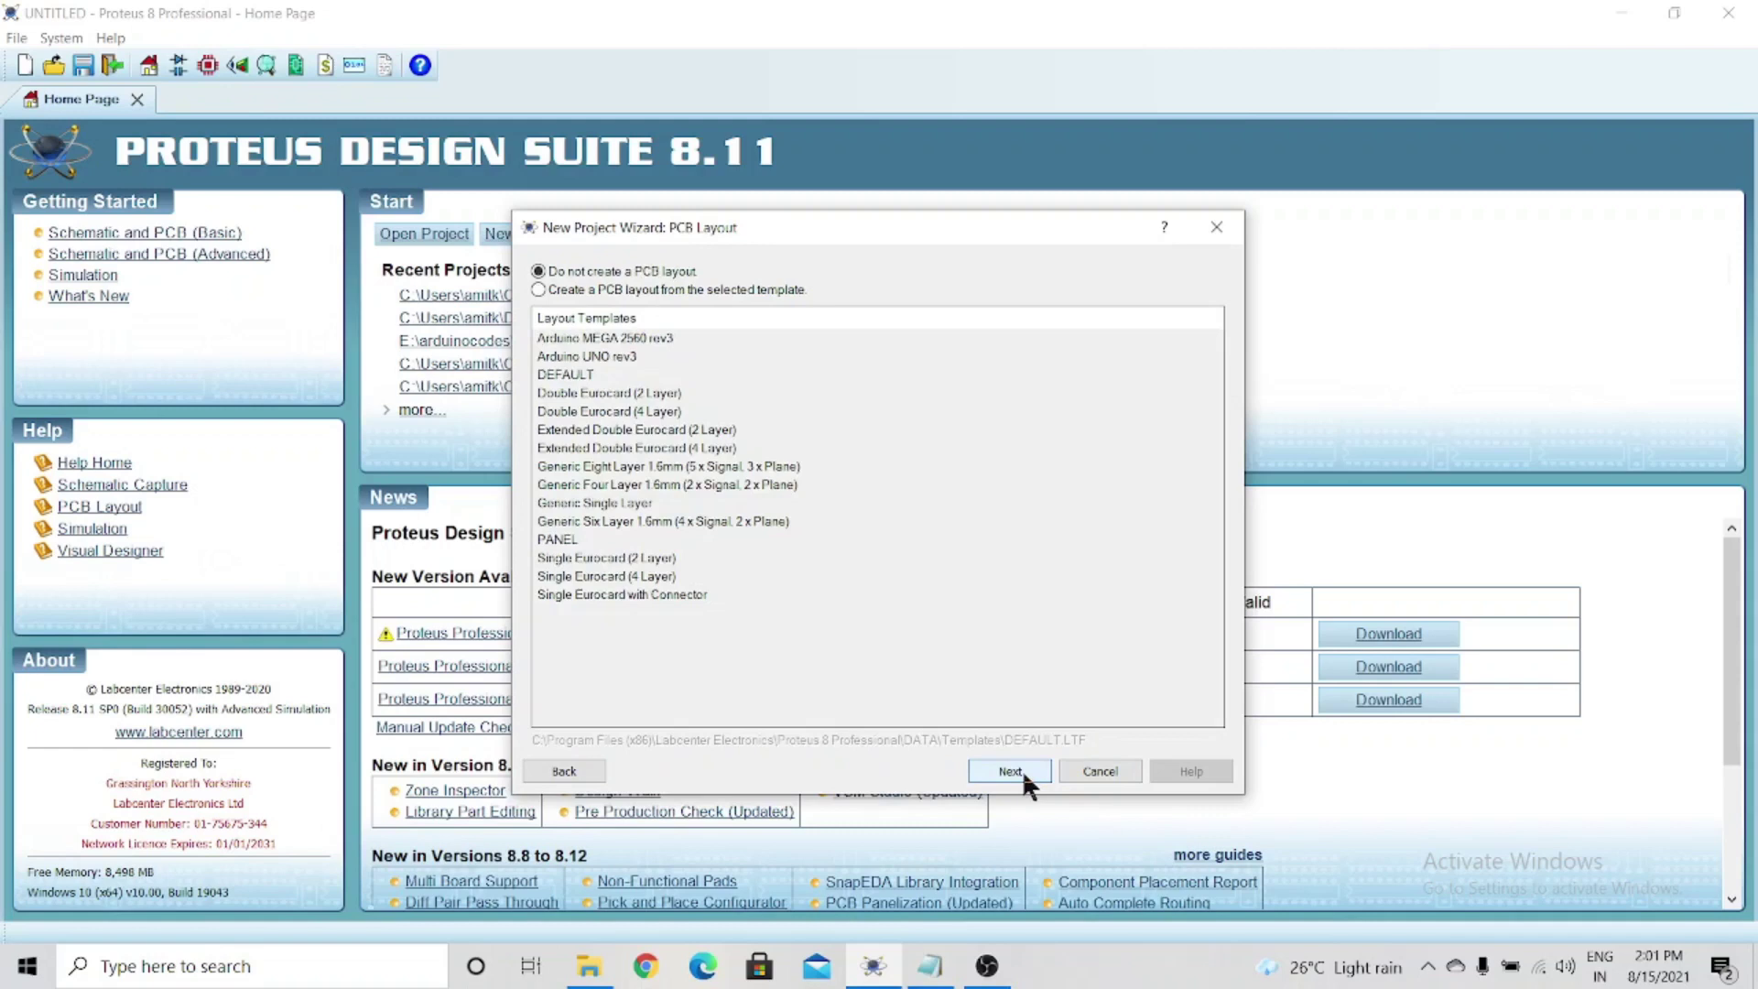
pyautogui.click(1011, 771)
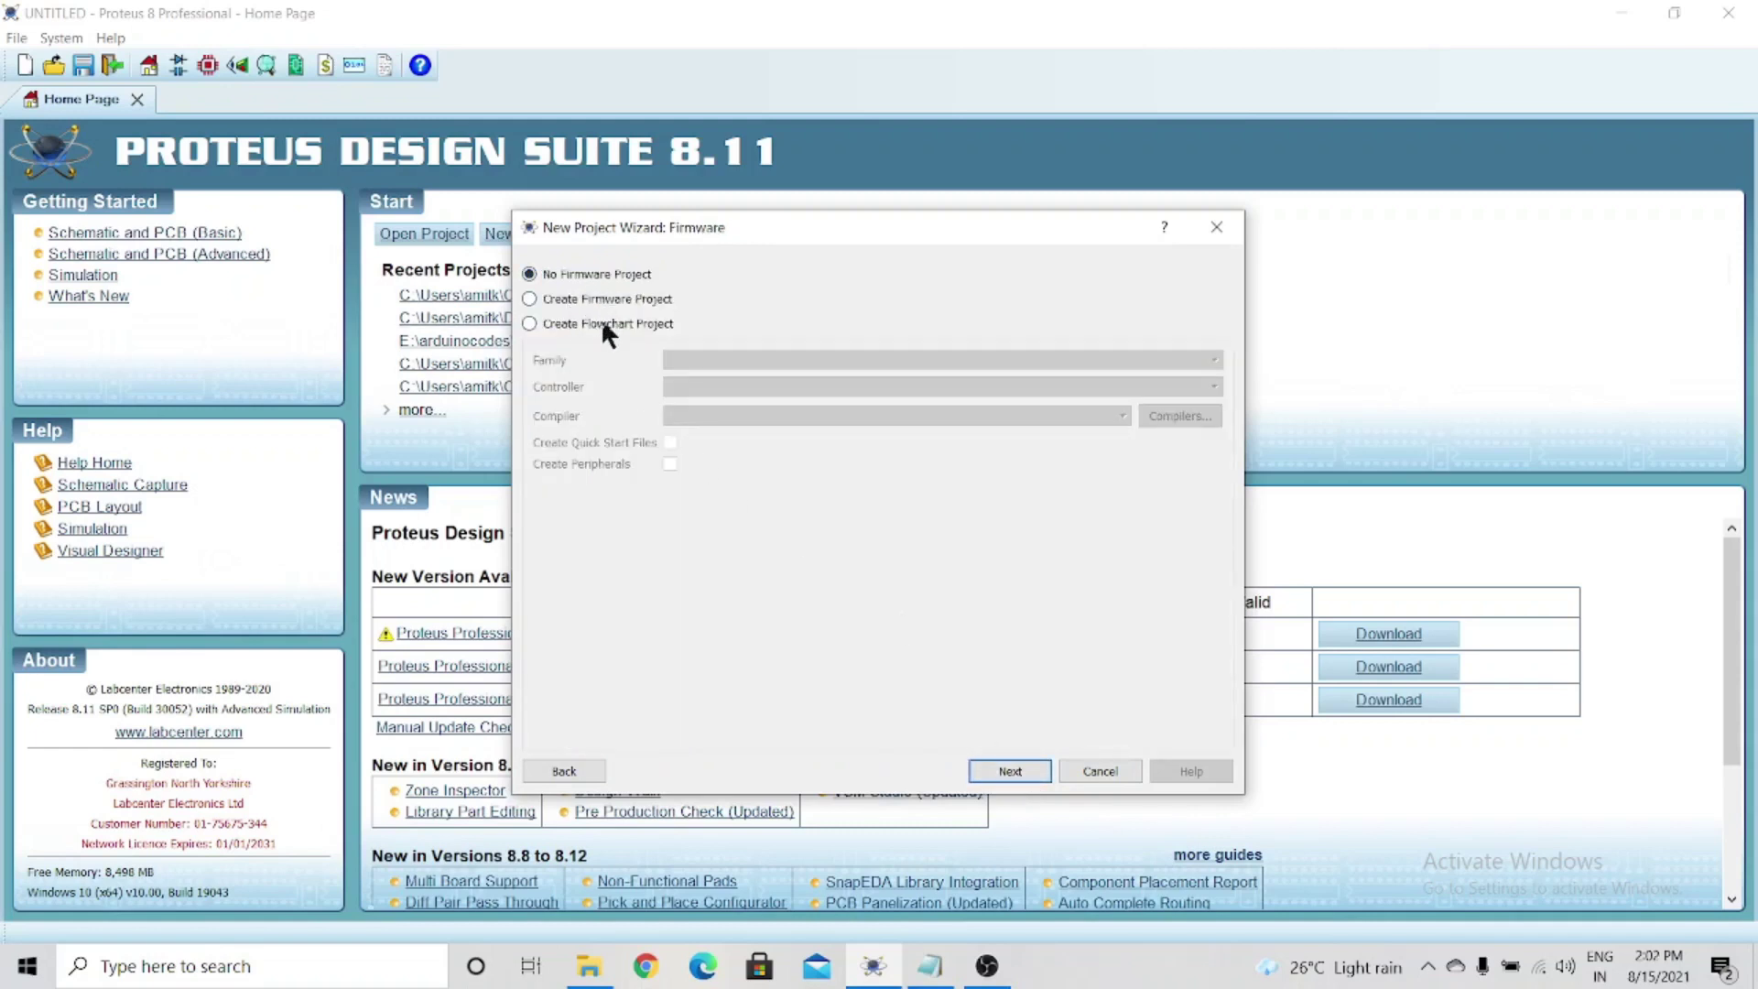
# Add a firmware project for the Raspberry Pi family with the Raspberry Pi 3 controller and Python 3 (Proteus) compiler, and create the project
pyautogui.click(562, 302)
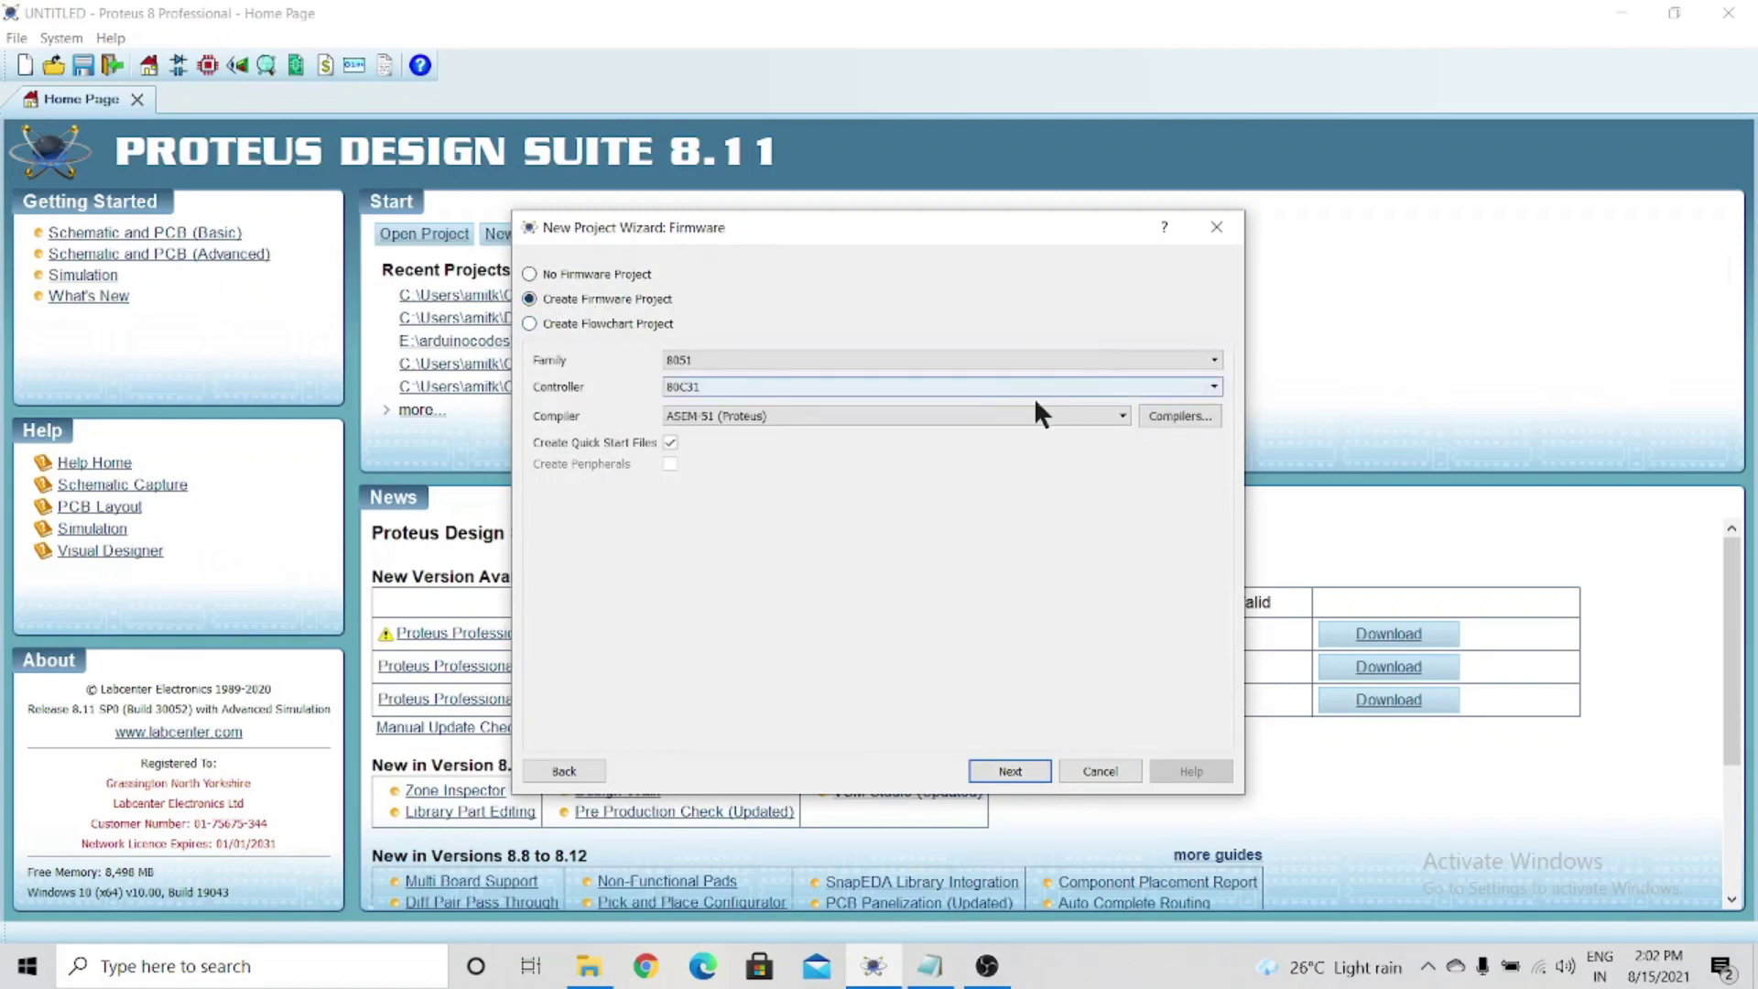
pyautogui.click(1058, 361)
pyautogui.scroll(-3, 833, 469)
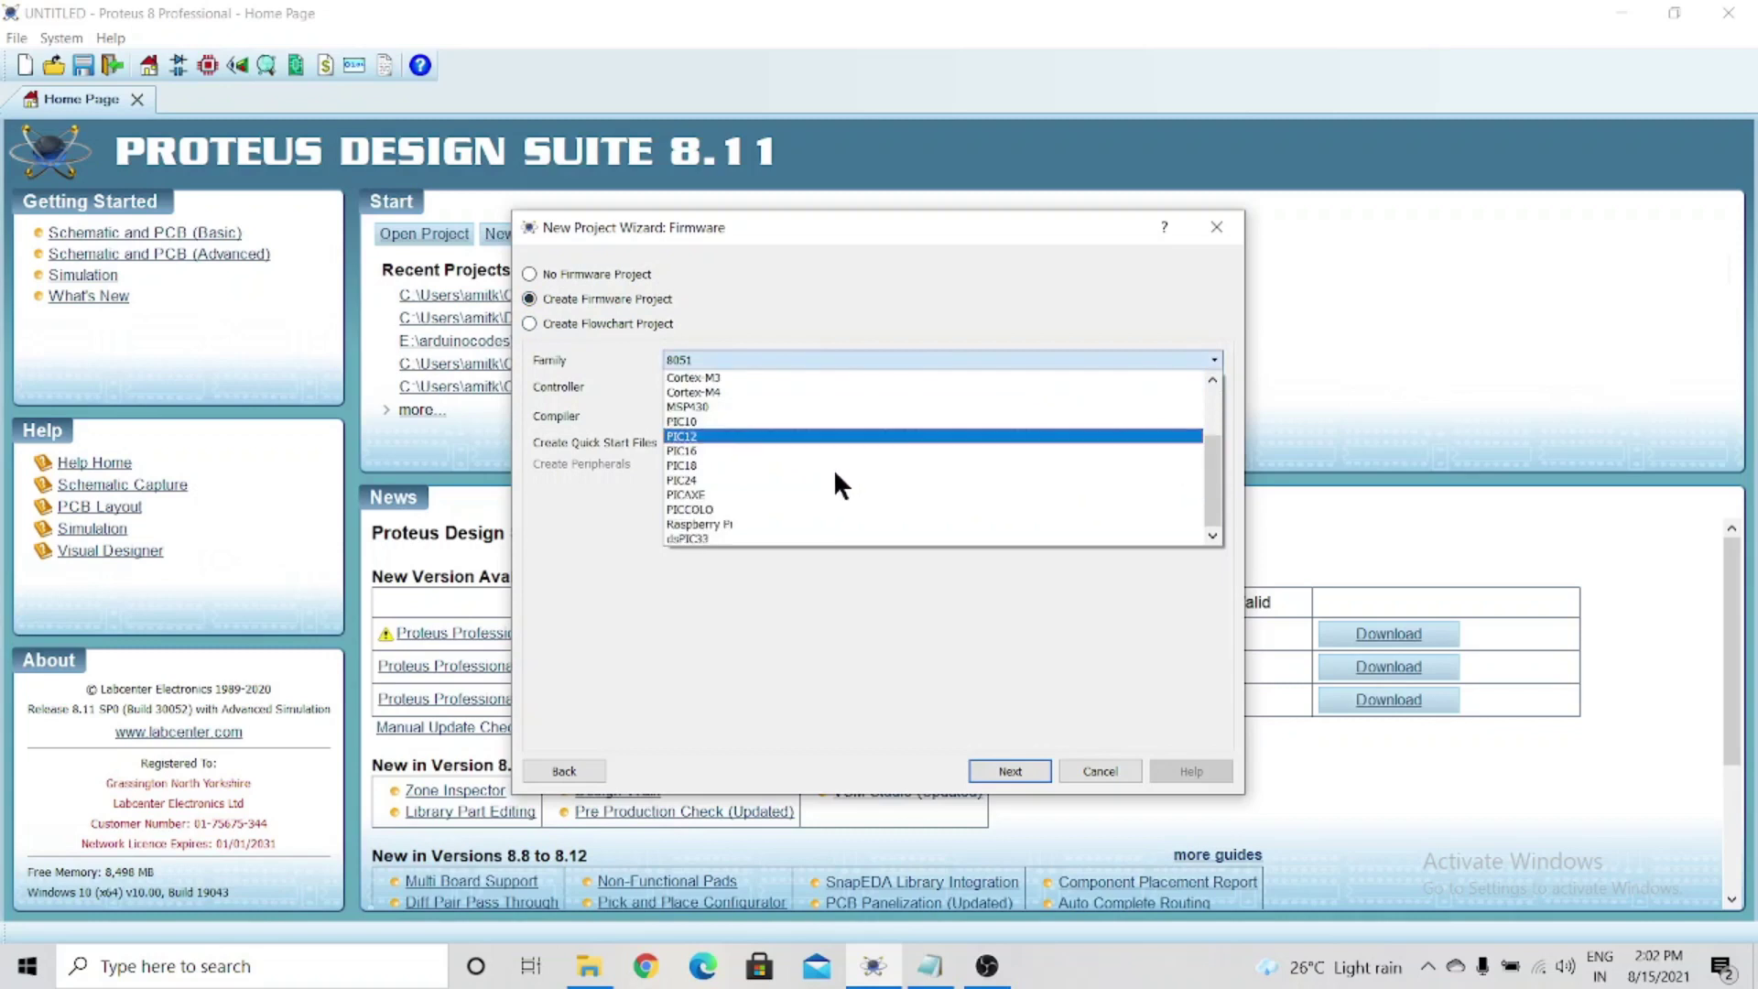
pyautogui.click(728, 525)
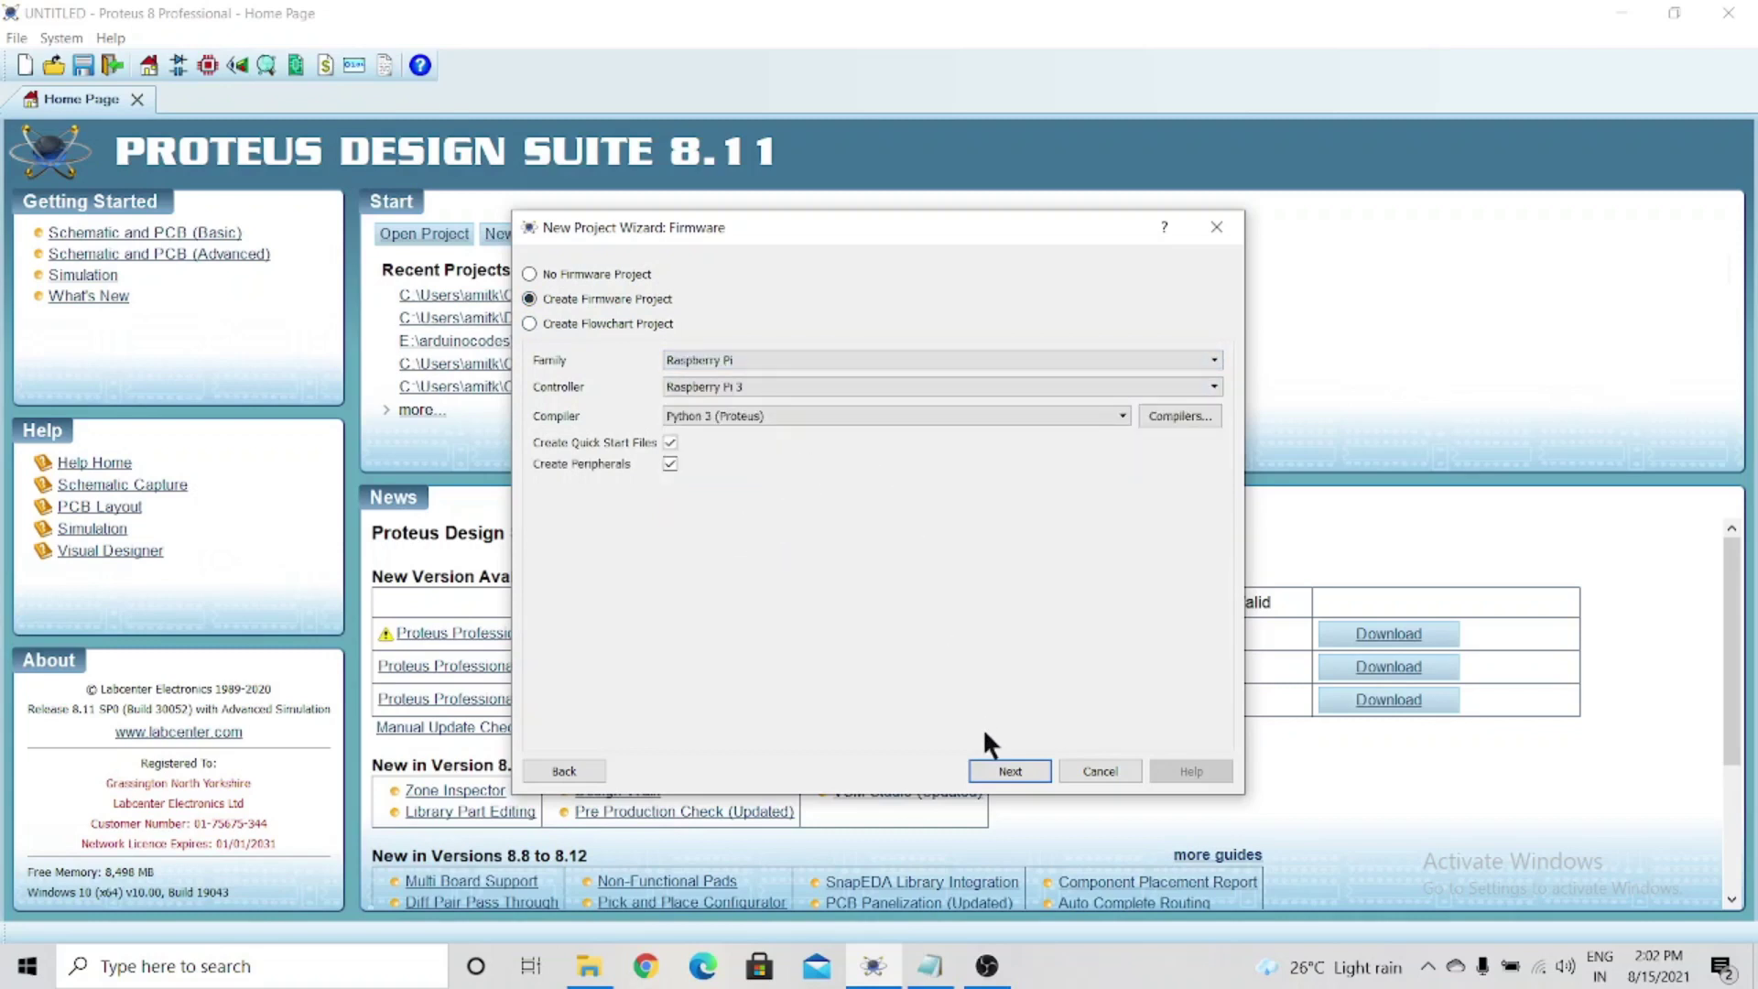
pyautogui.click(1010, 772)
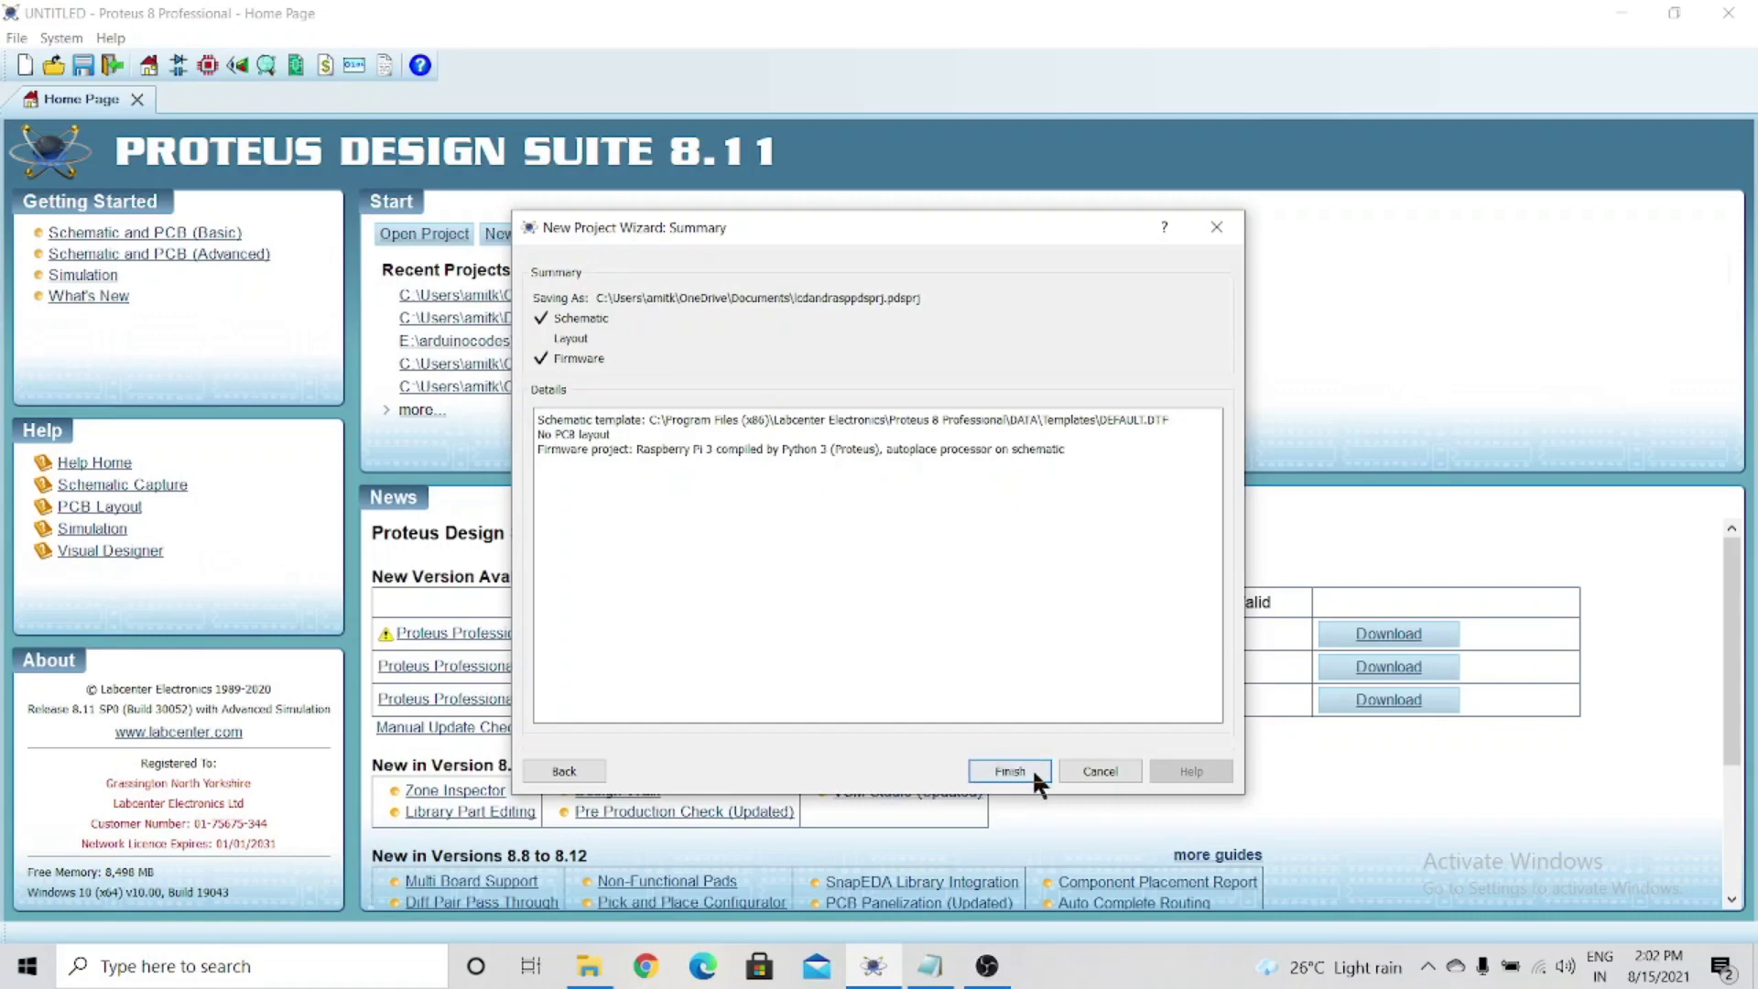
pyautogui.click(1010, 772)
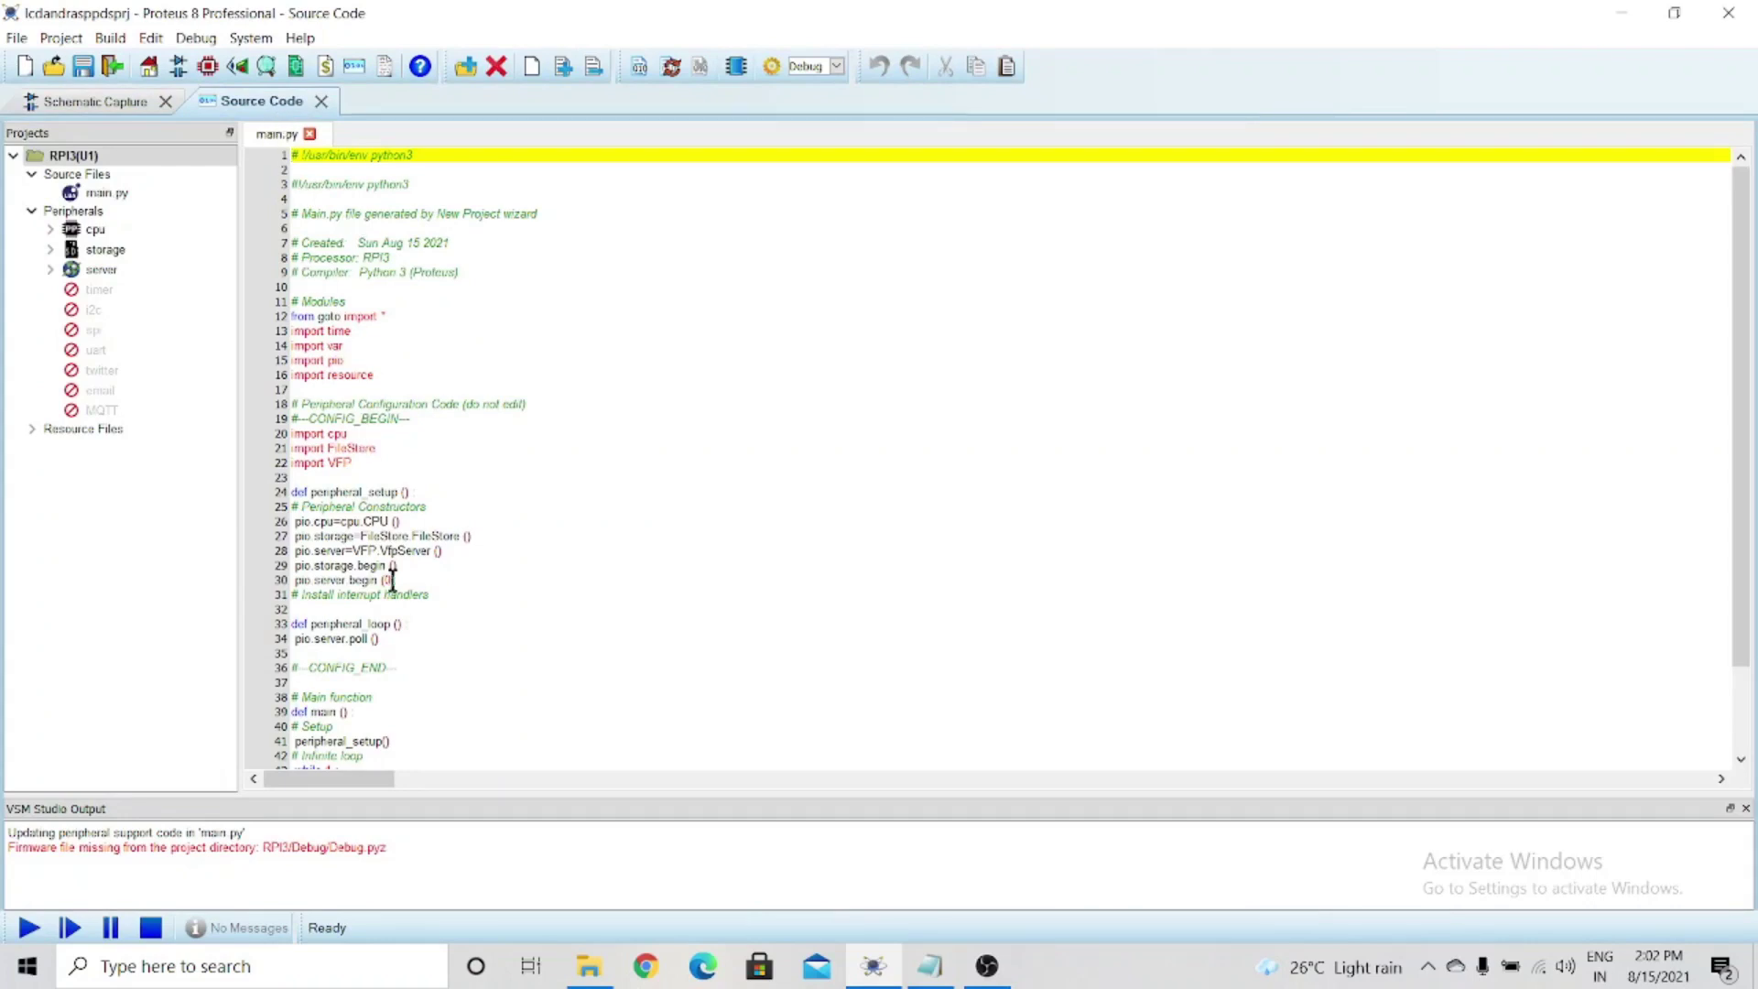
# Examine the generated main.py code and the Raspberry Pi 3 block on the schematic
pyautogui.scroll(-1, 408, 610)
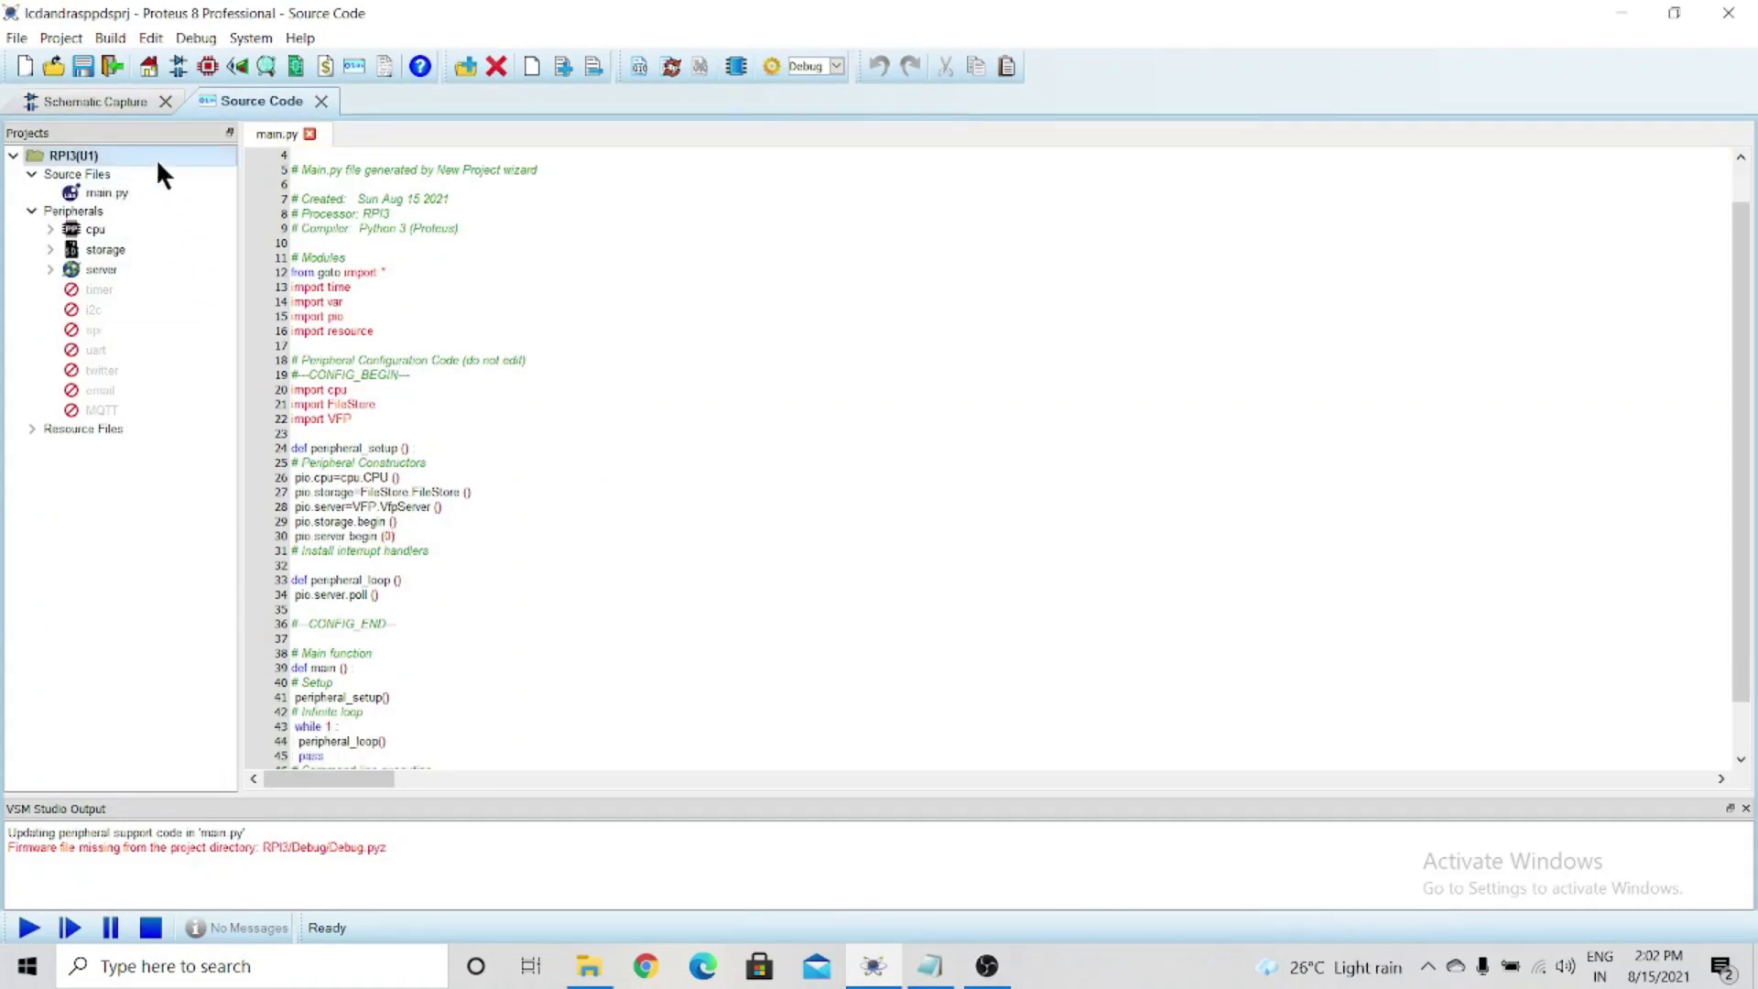
pyautogui.click(99, 103)
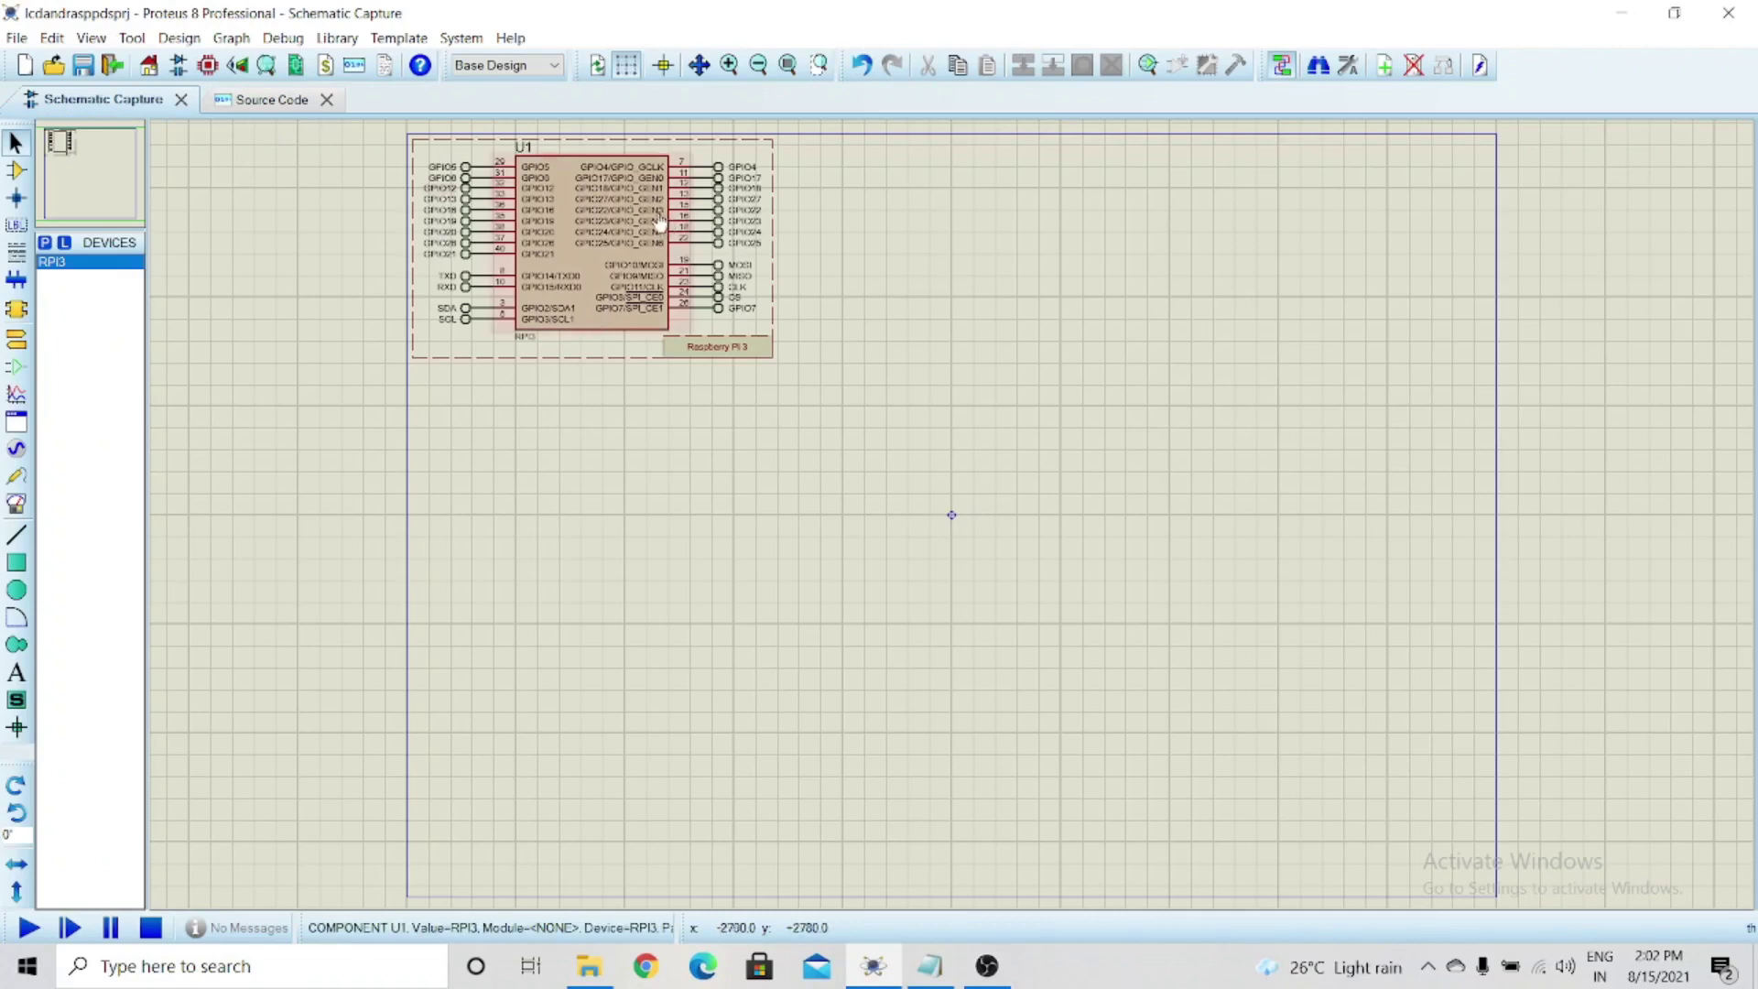
pyautogui.scroll(1, 953, 517)
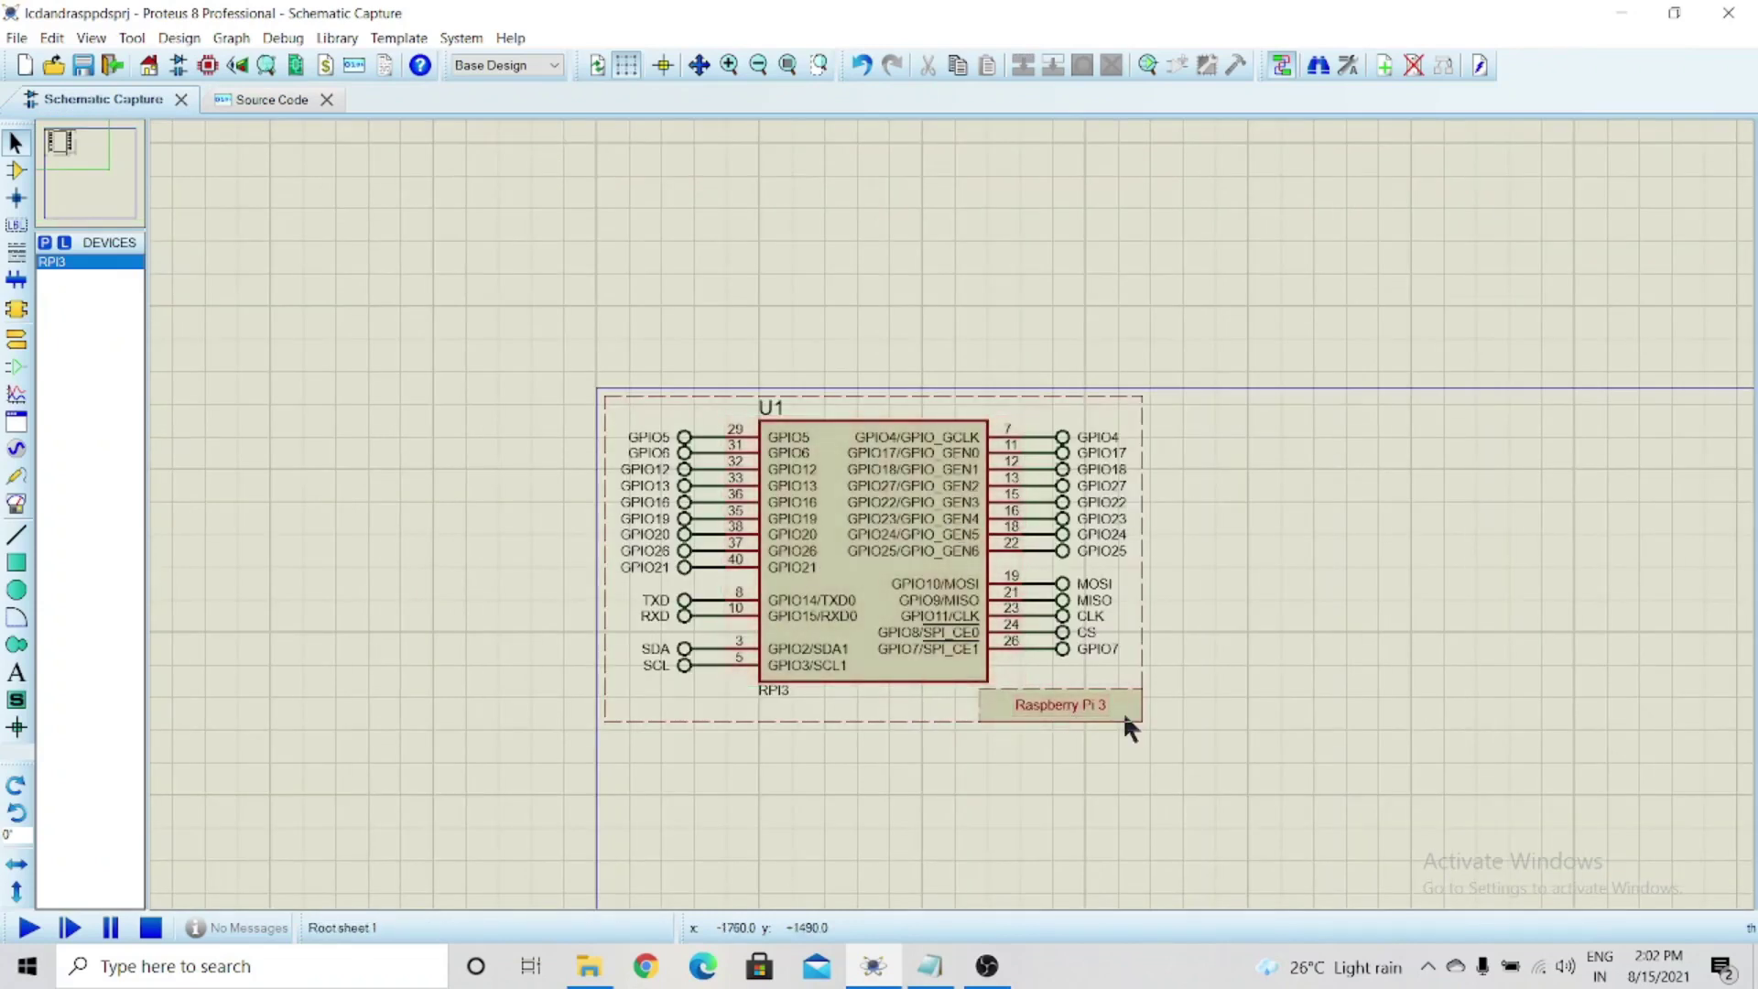
pyautogui.scroll(-1, 1123, 711)
pyautogui.scroll(1, 949, 513)
pyautogui.scroll(-1, 948, 524)
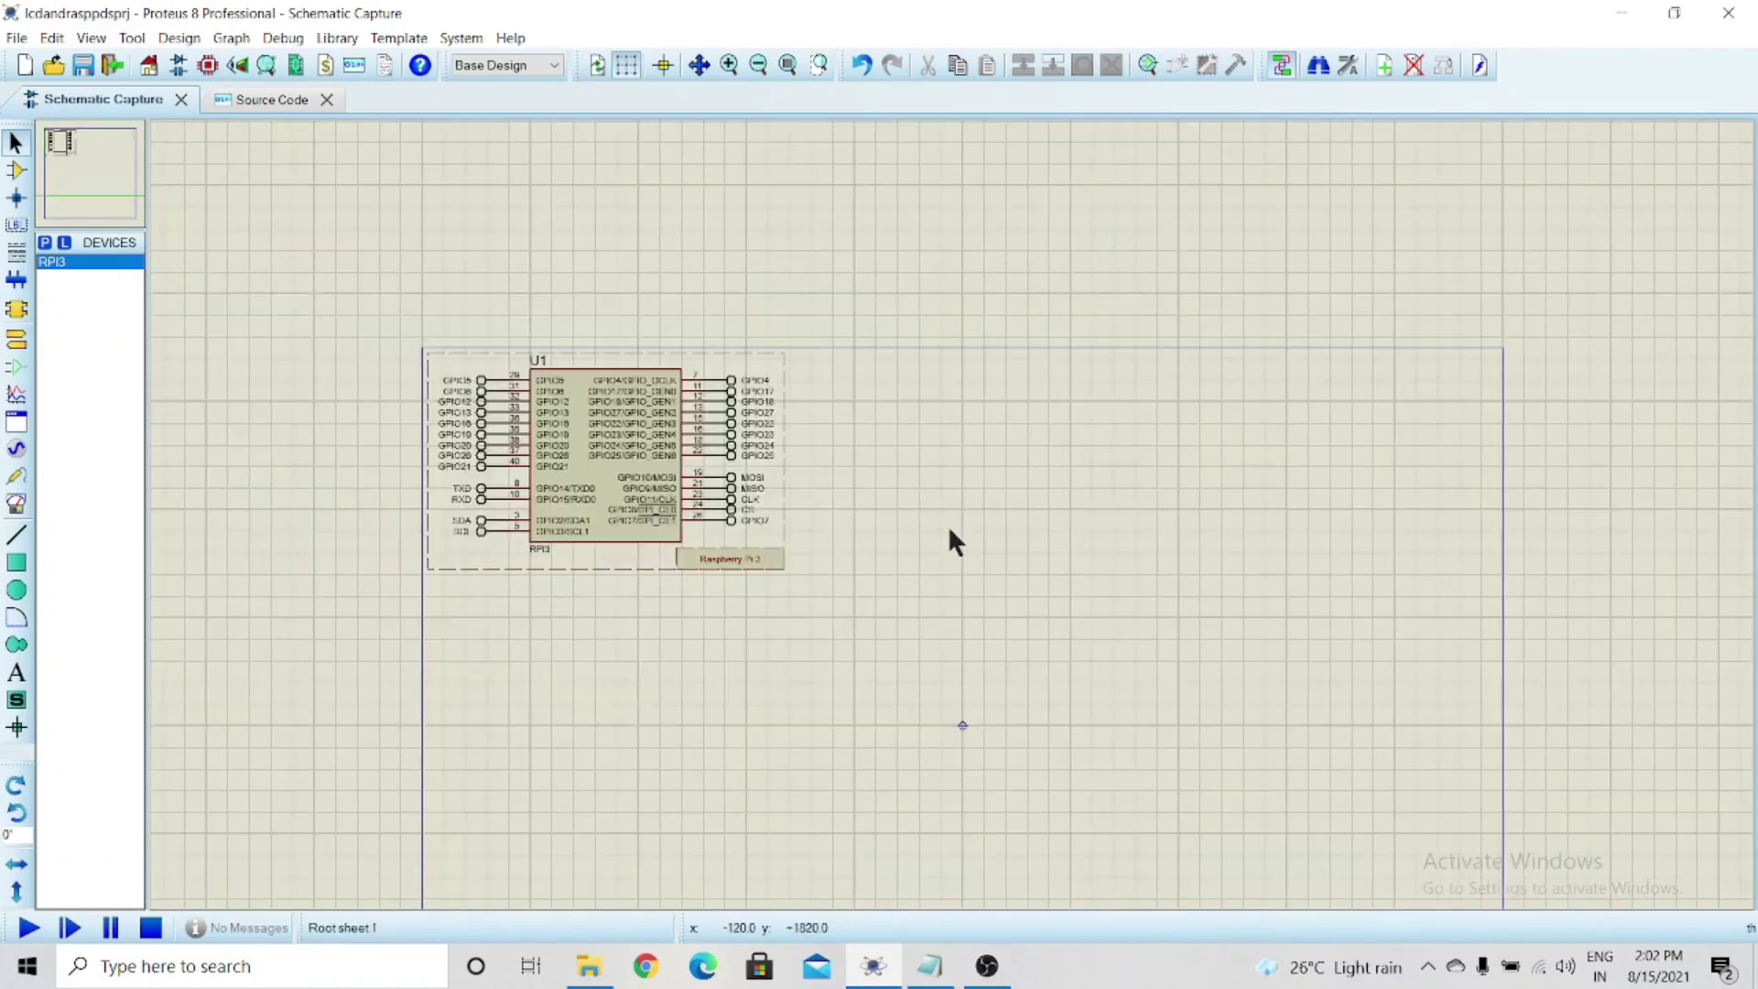
pyautogui.scroll(1, 949, 518)
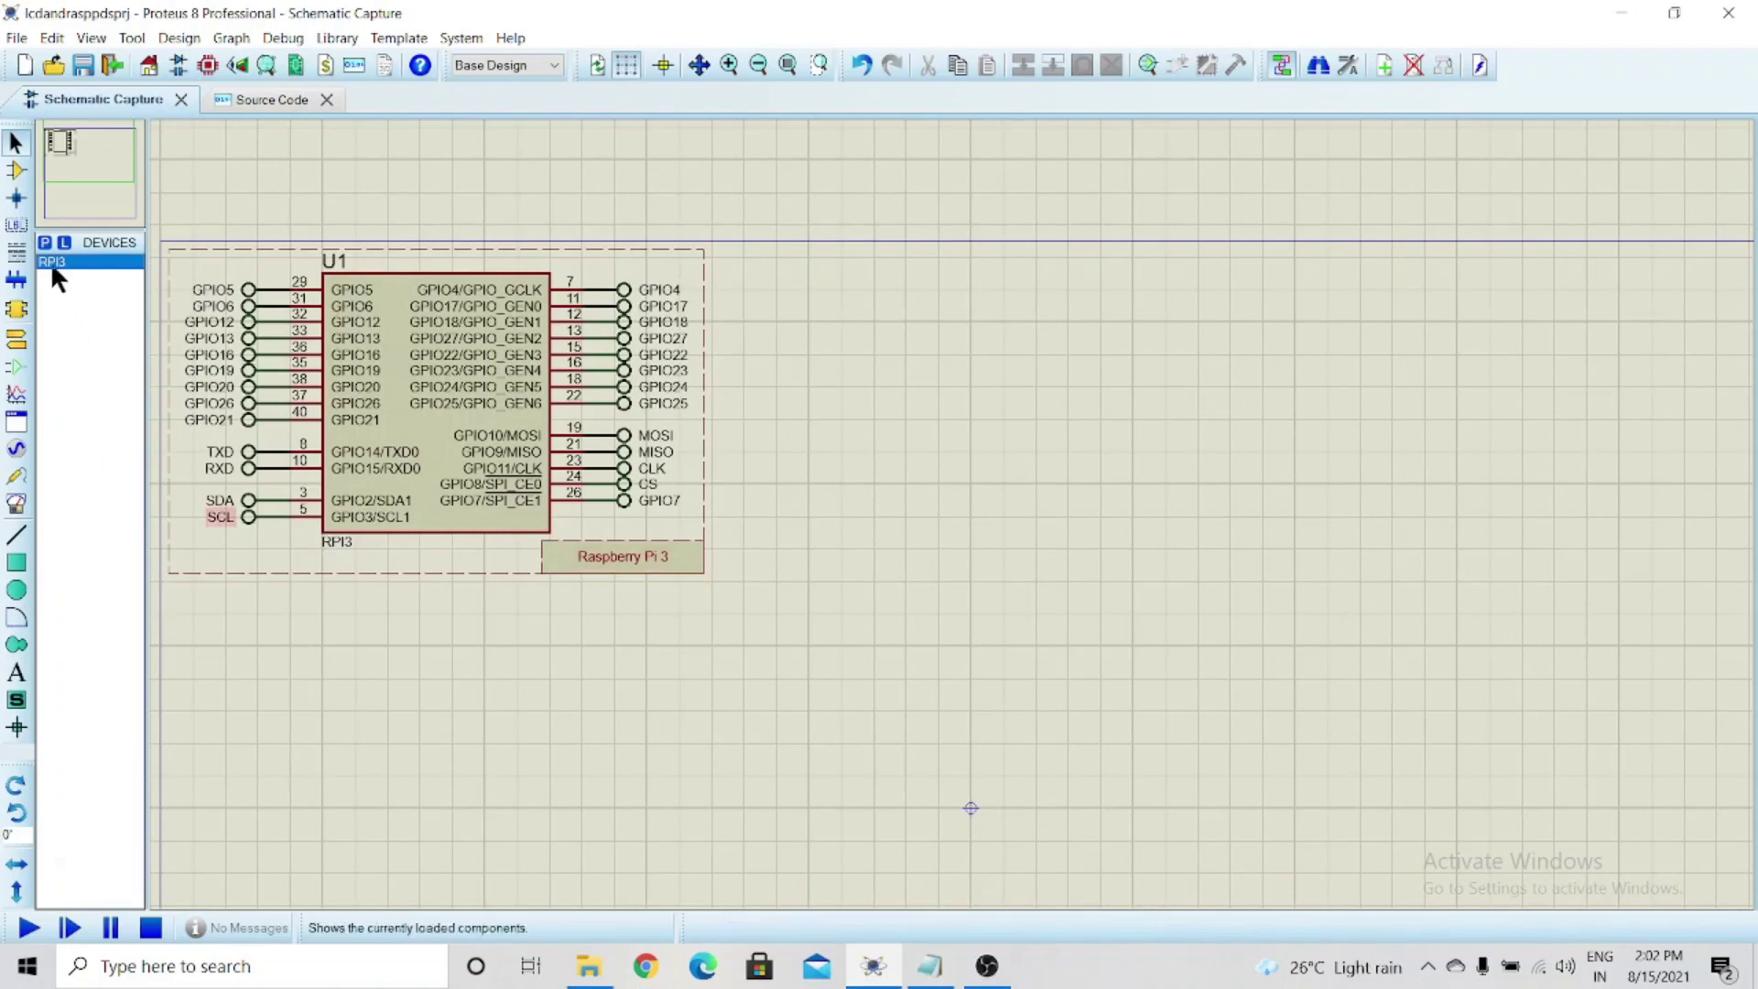
# Find the LM016L 16x2 alphanumeric LCD with the keyword lcd and place it to the right of the Raspberry Pi 3
pyautogui.click(24, 172)
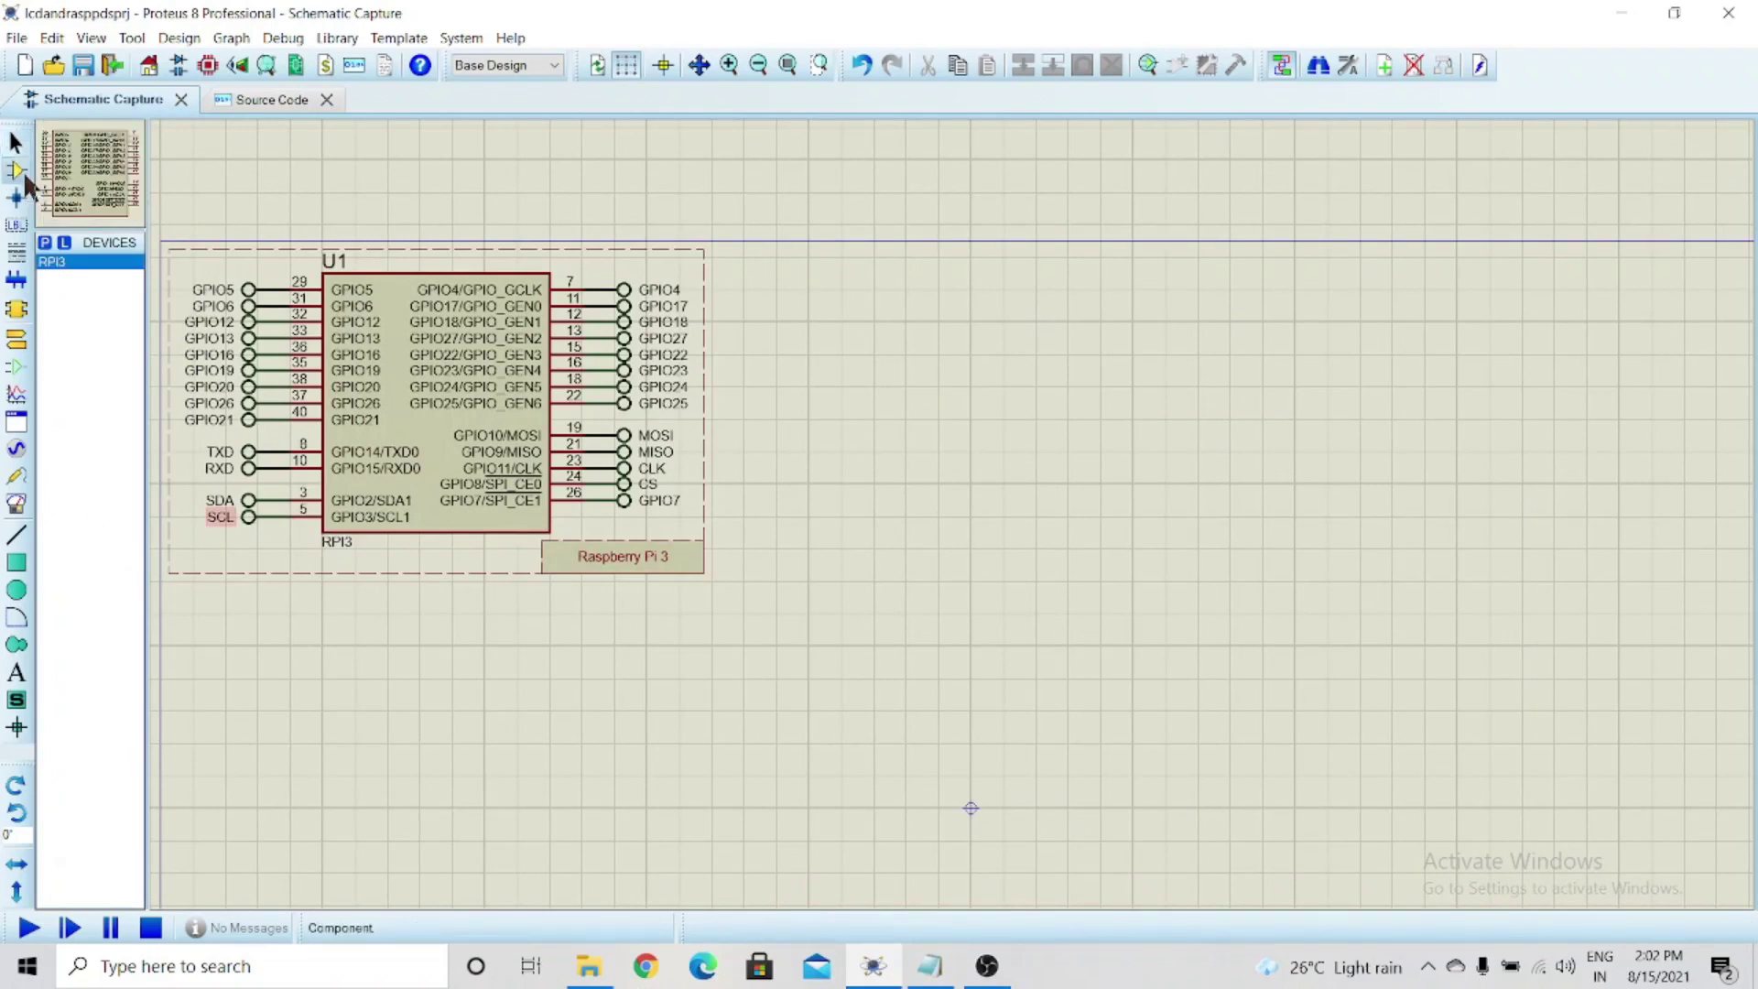
pyautogui.click(46, 245)
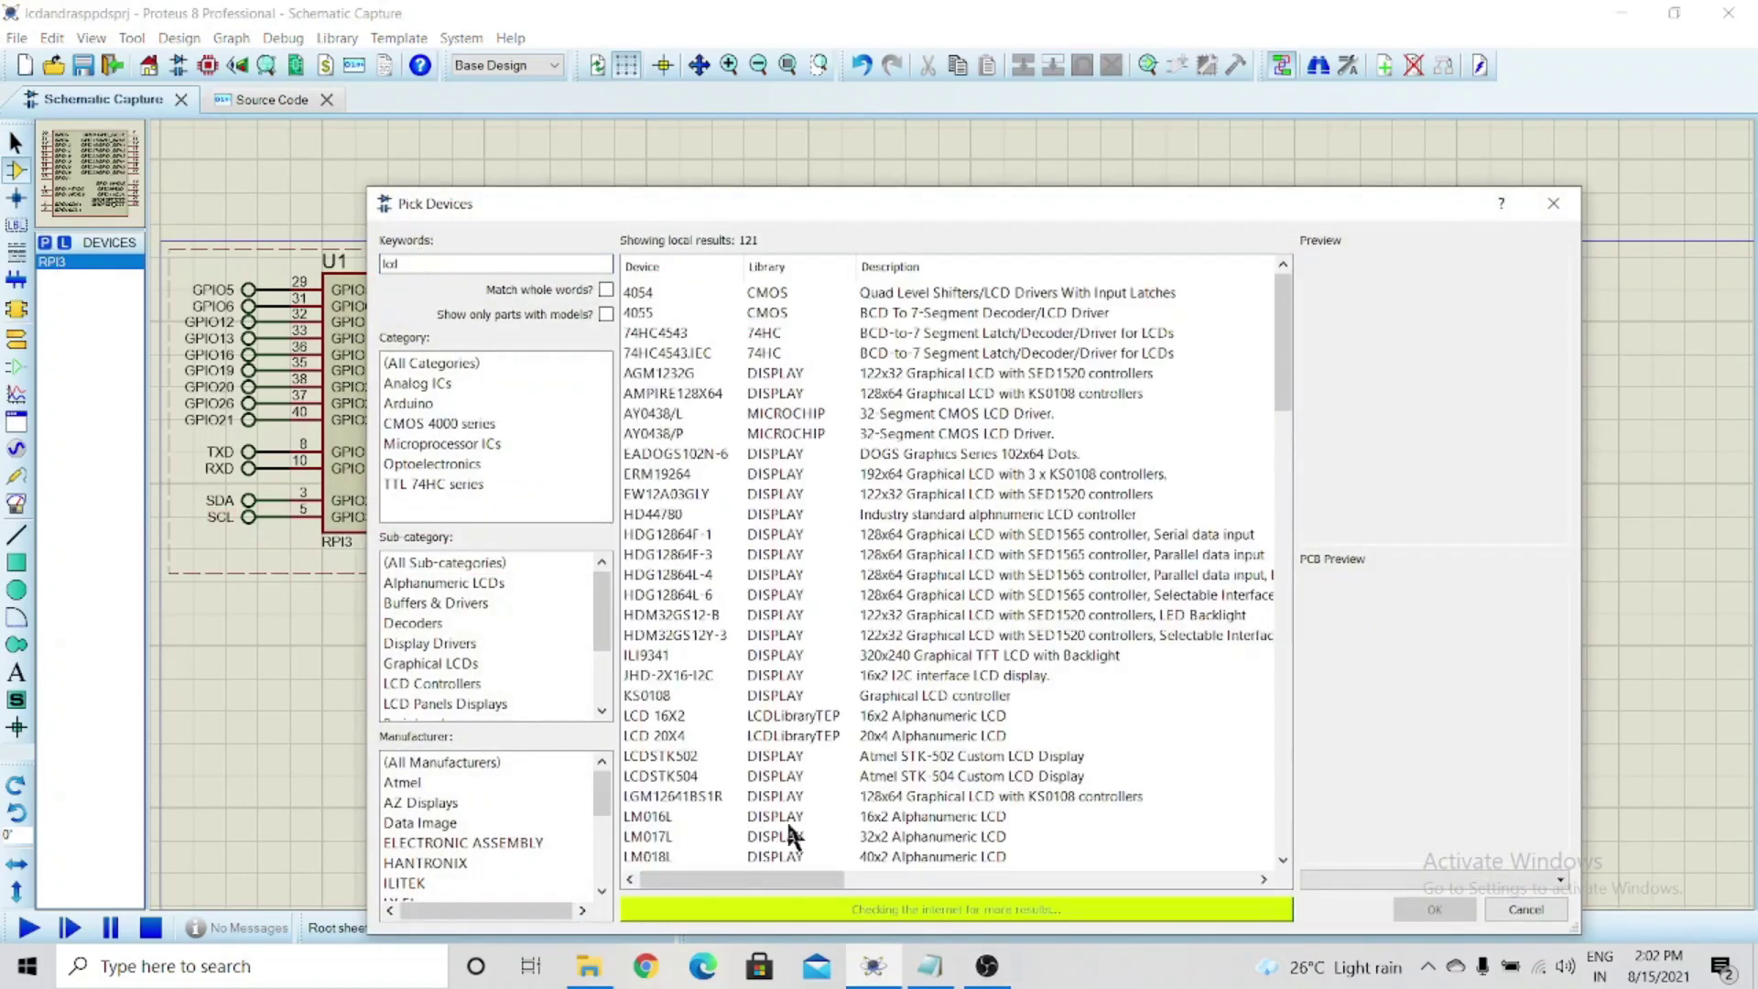
pyautogui.click(789, 820)
pyautogui.scroll(-1, 937, 786)
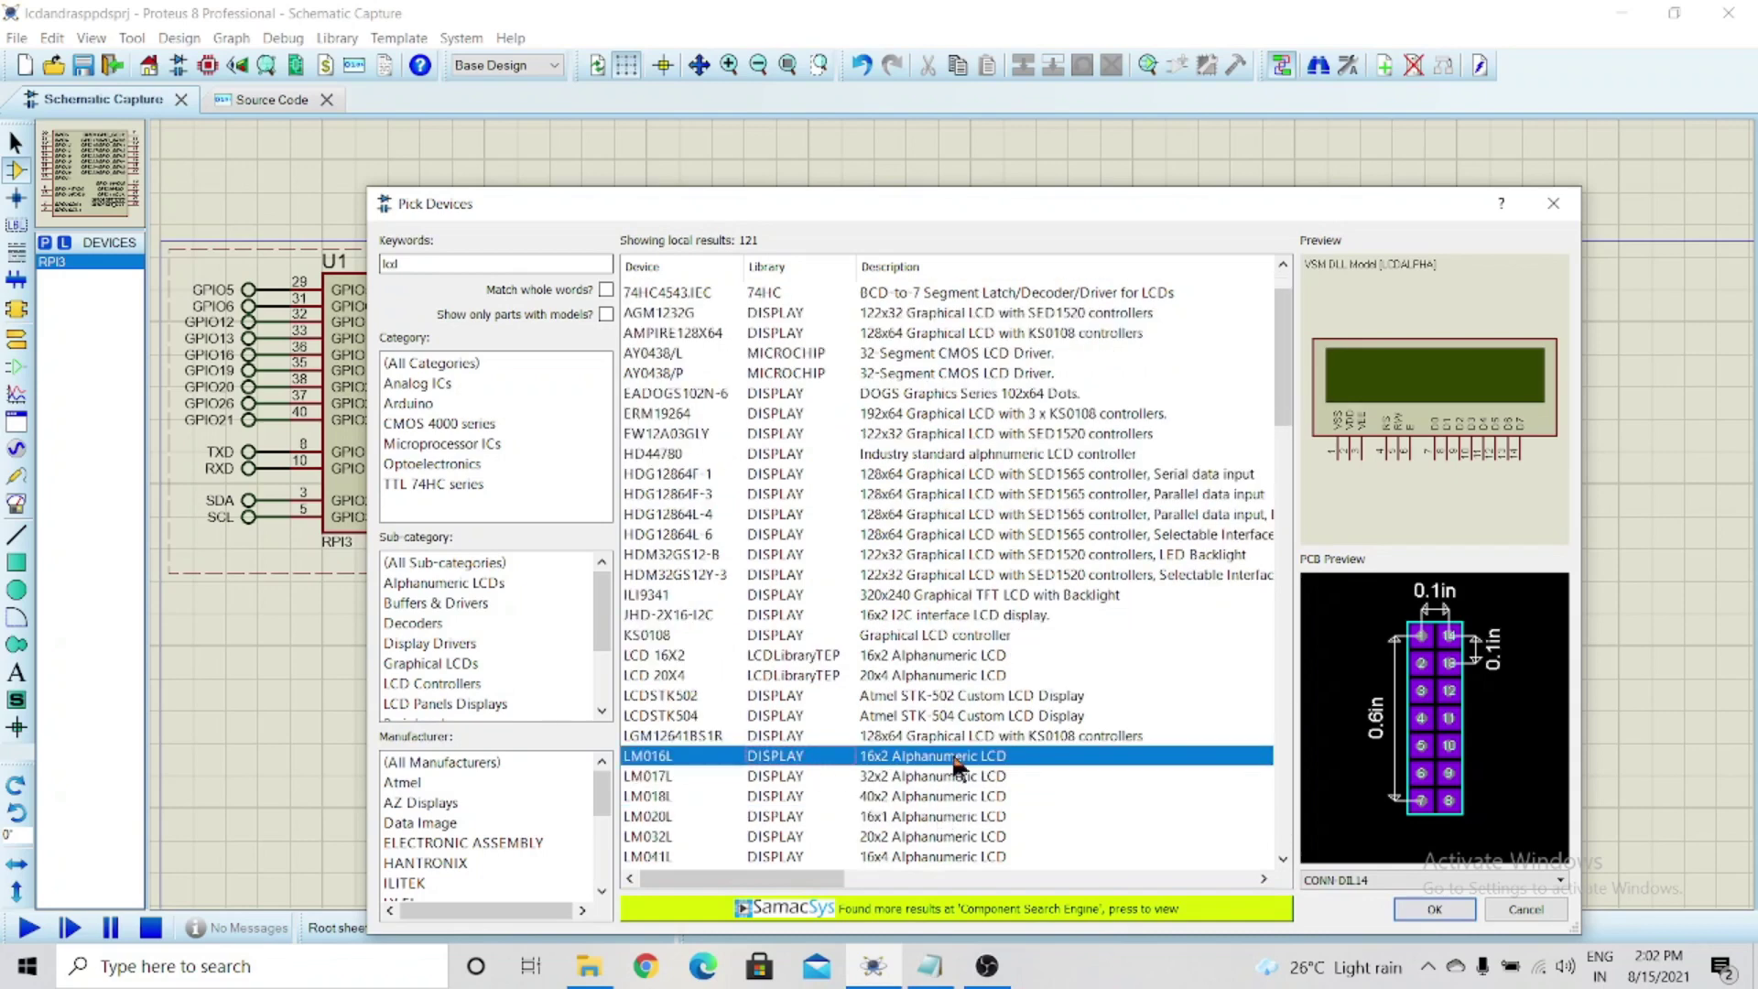
pyautogui.click(1450, 907)
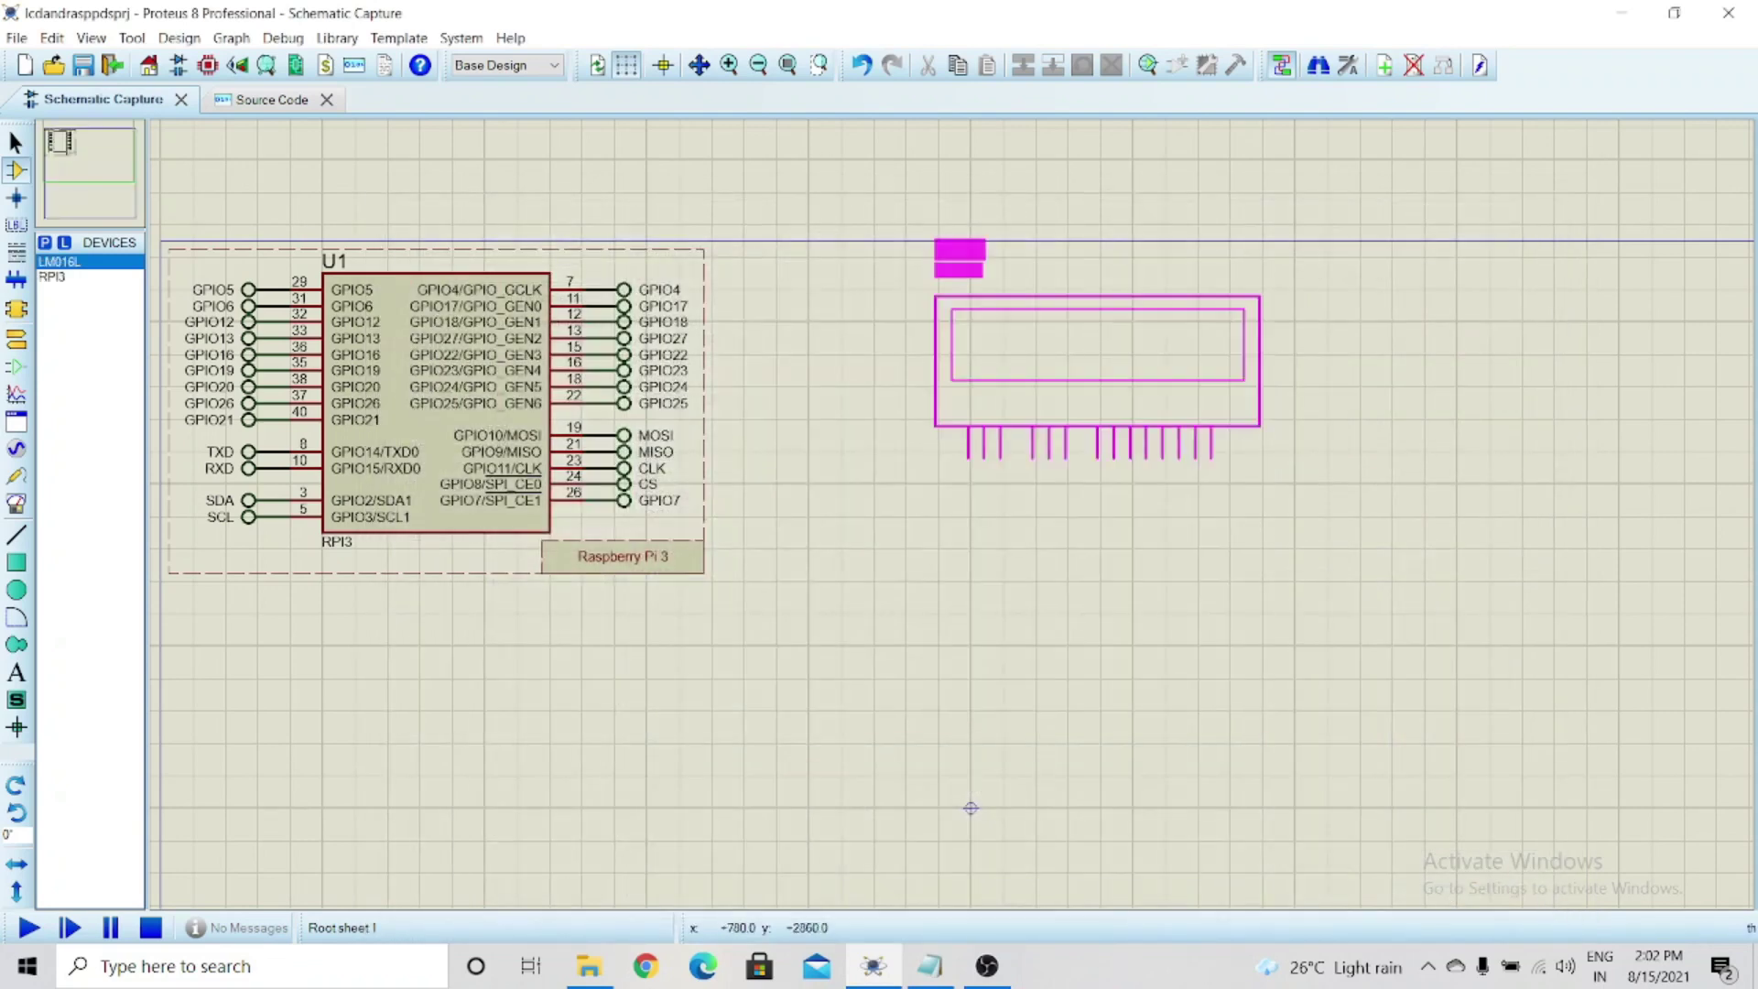
pyautogui.click(1151, 381)
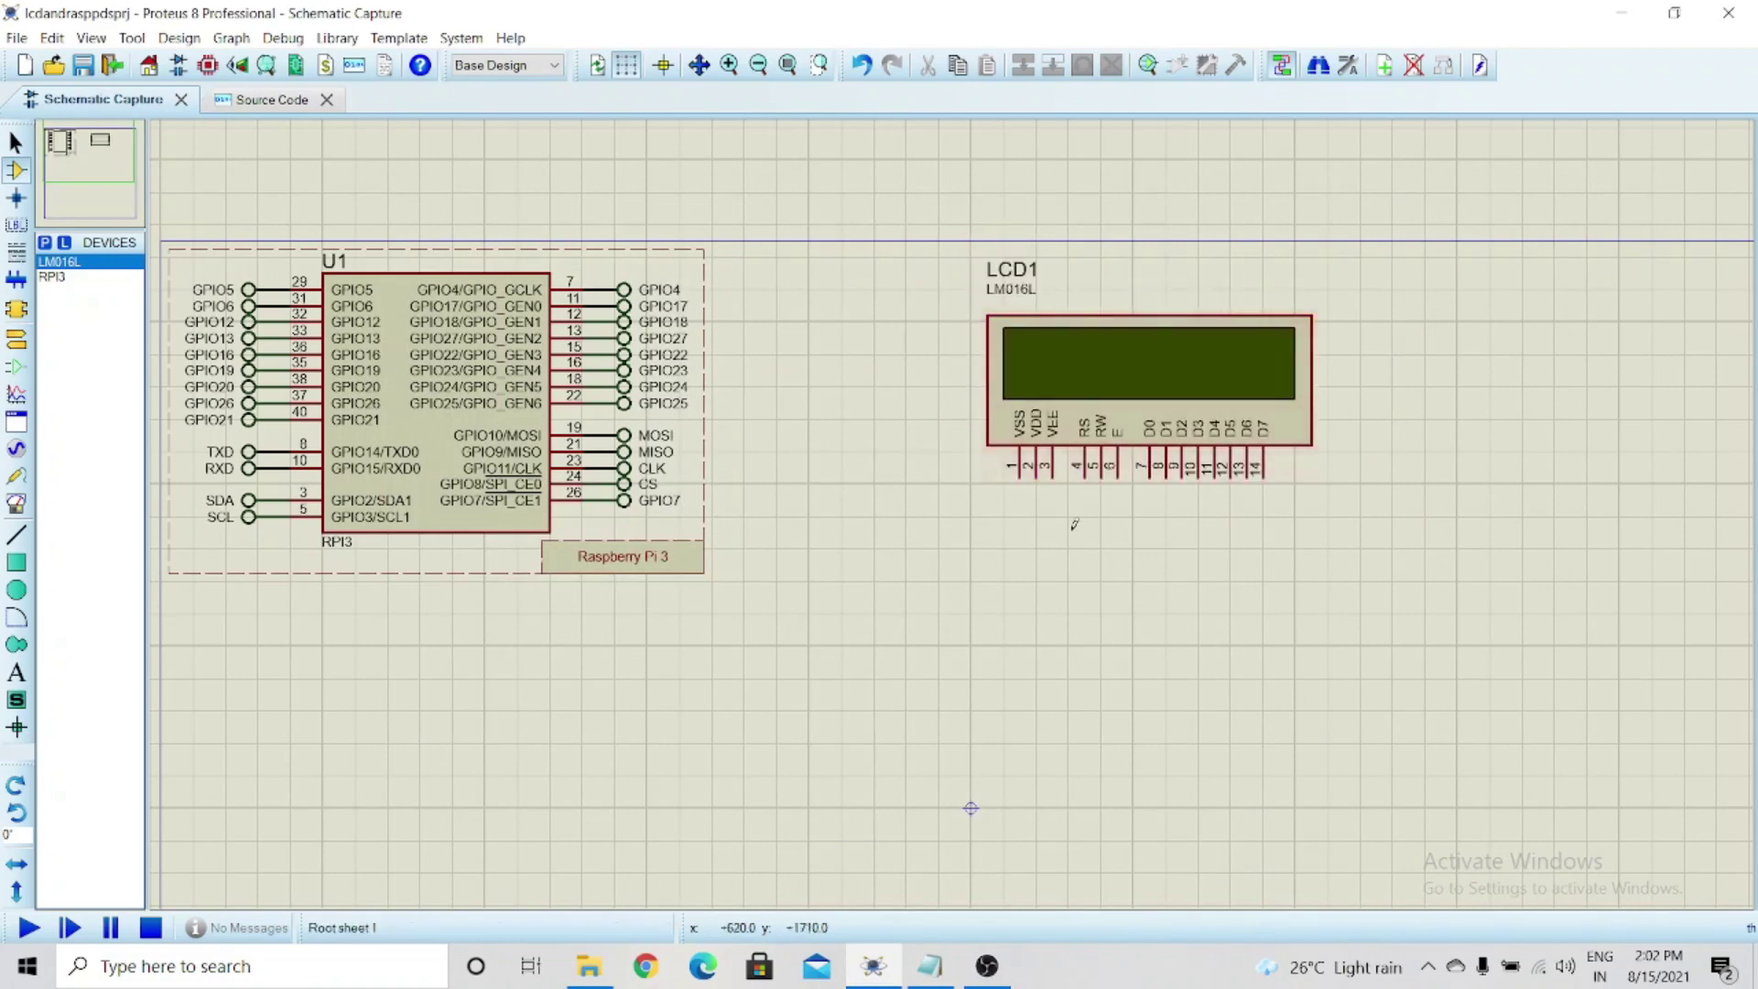
# Switch to the LCD file in Notepad, look over its GPIO mapping code and copy the entire script
pyautogui.click(930, 965)
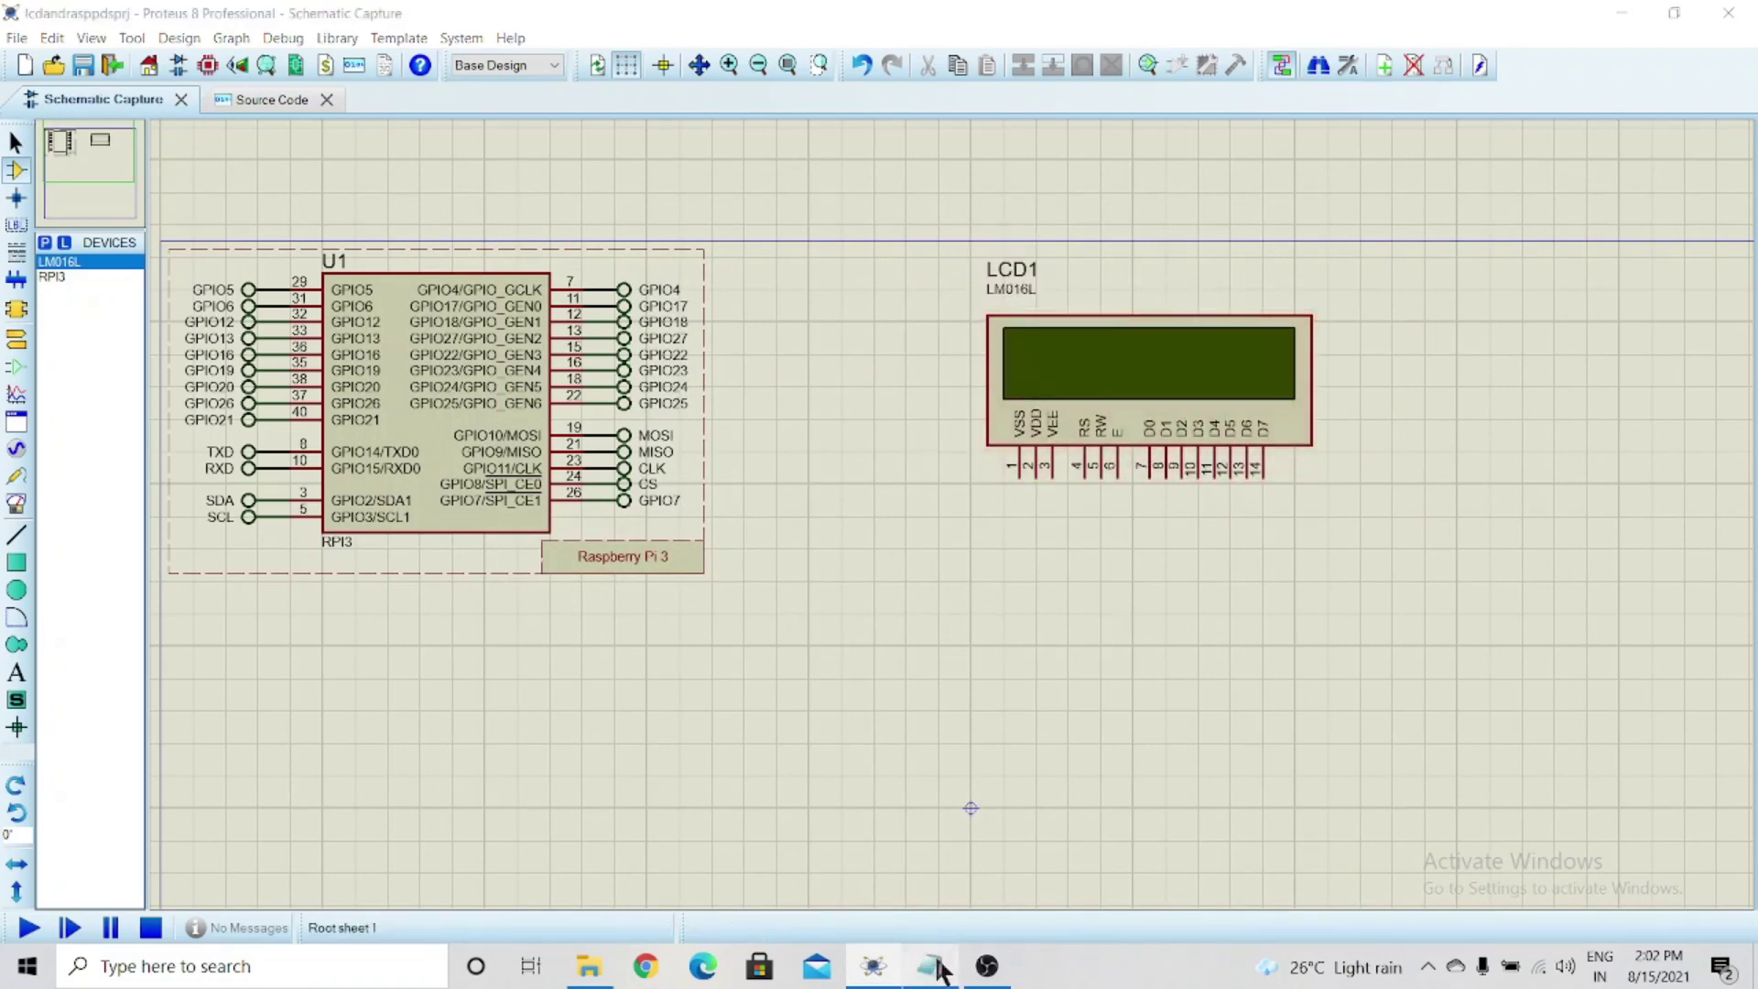
pyautogui.scroll(20, 239, 448)
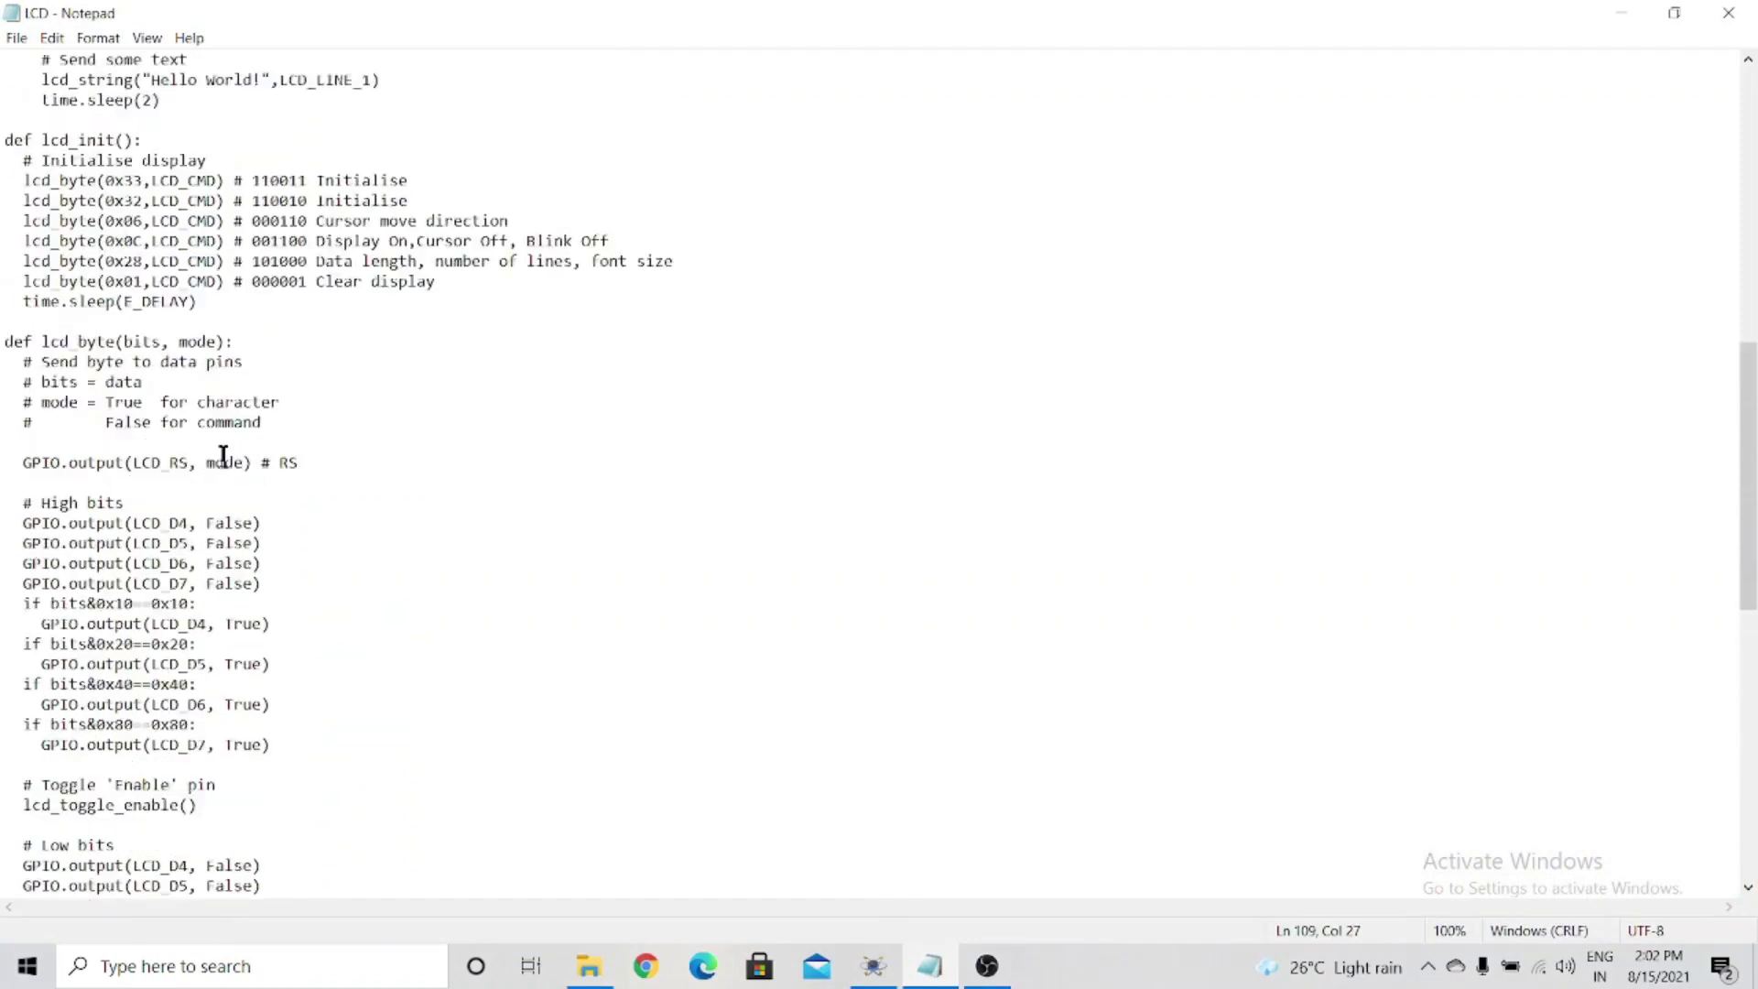
pyautogui.scroll(6, 224, 458)
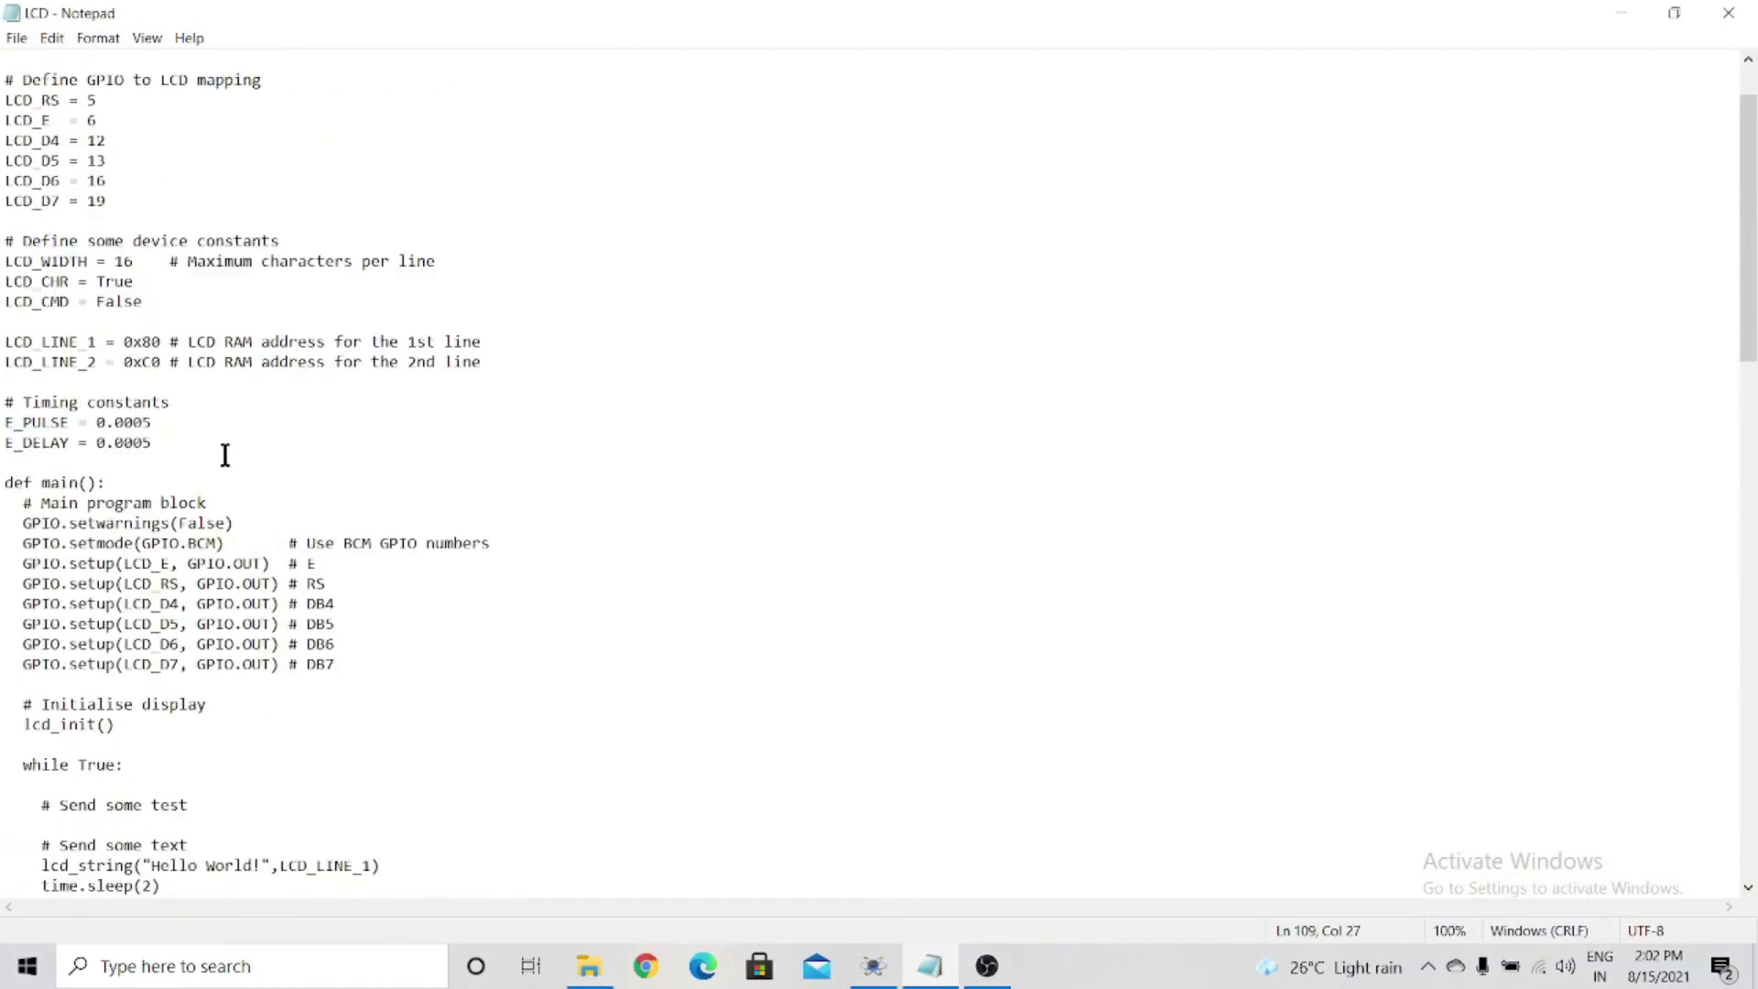
pyautogui.click(400, 261)
pyautogui.hotkey('ctrl', 'a')
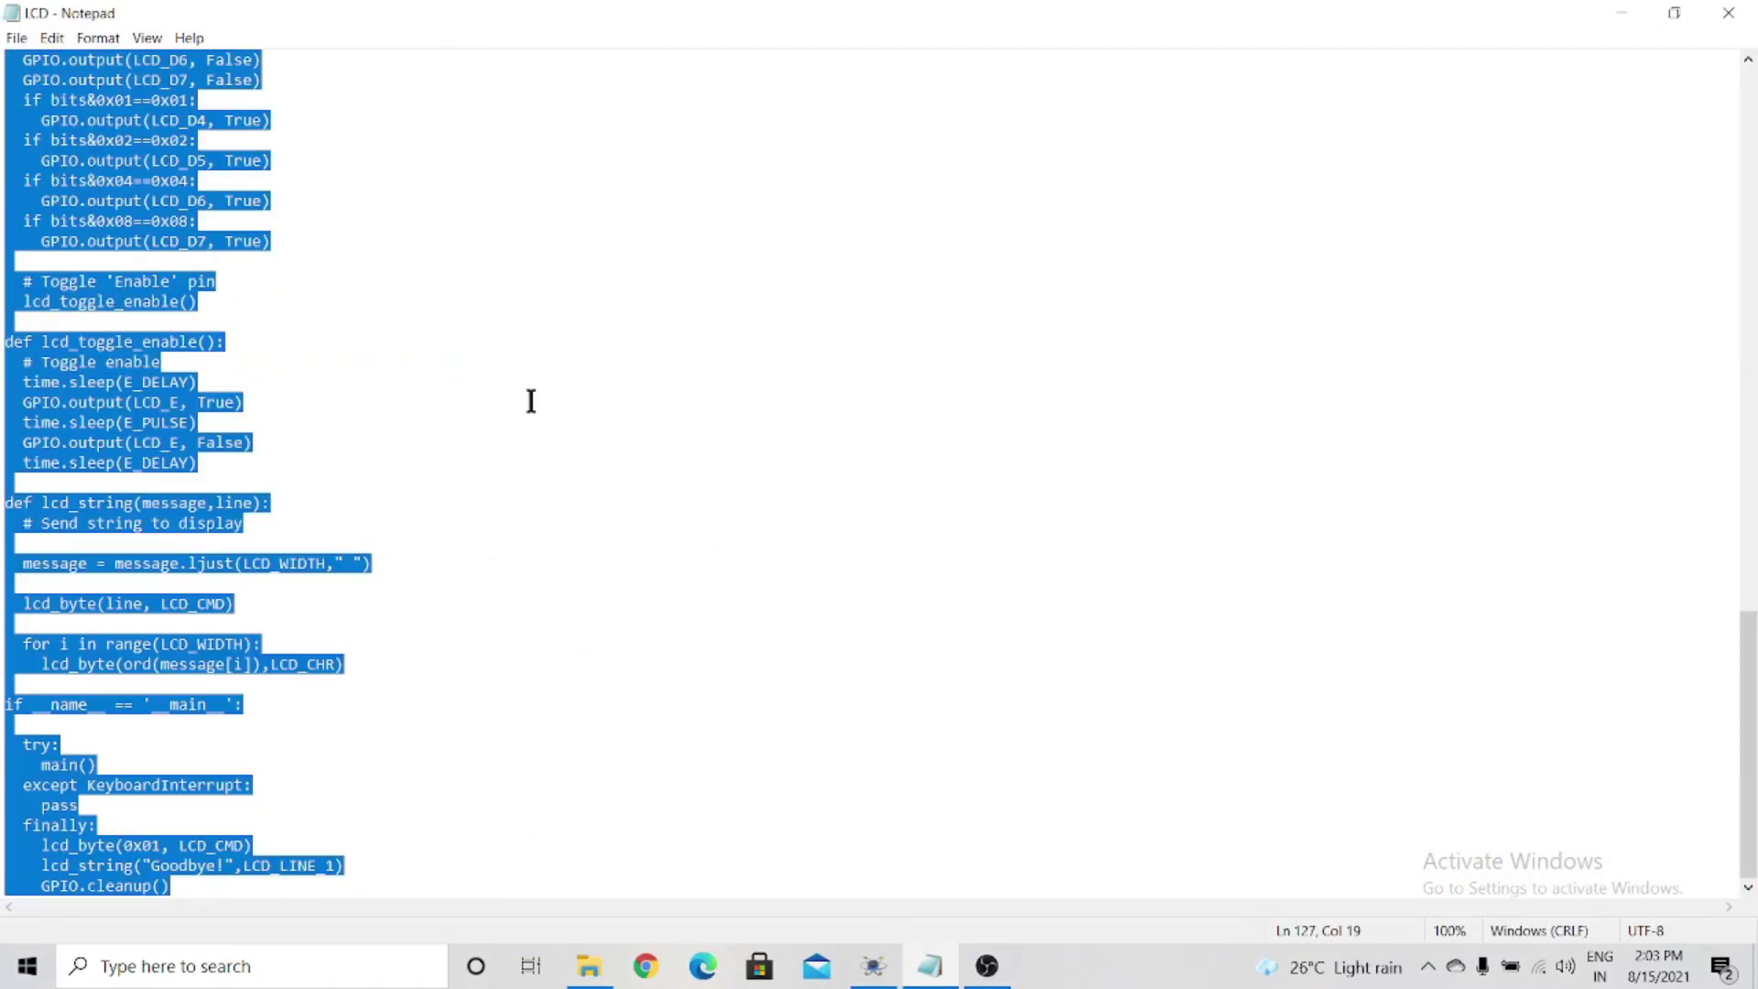
# Return to Proteus and replace all the generated code in main.py with the copied LCD script
pyautogui.click(873, 968)
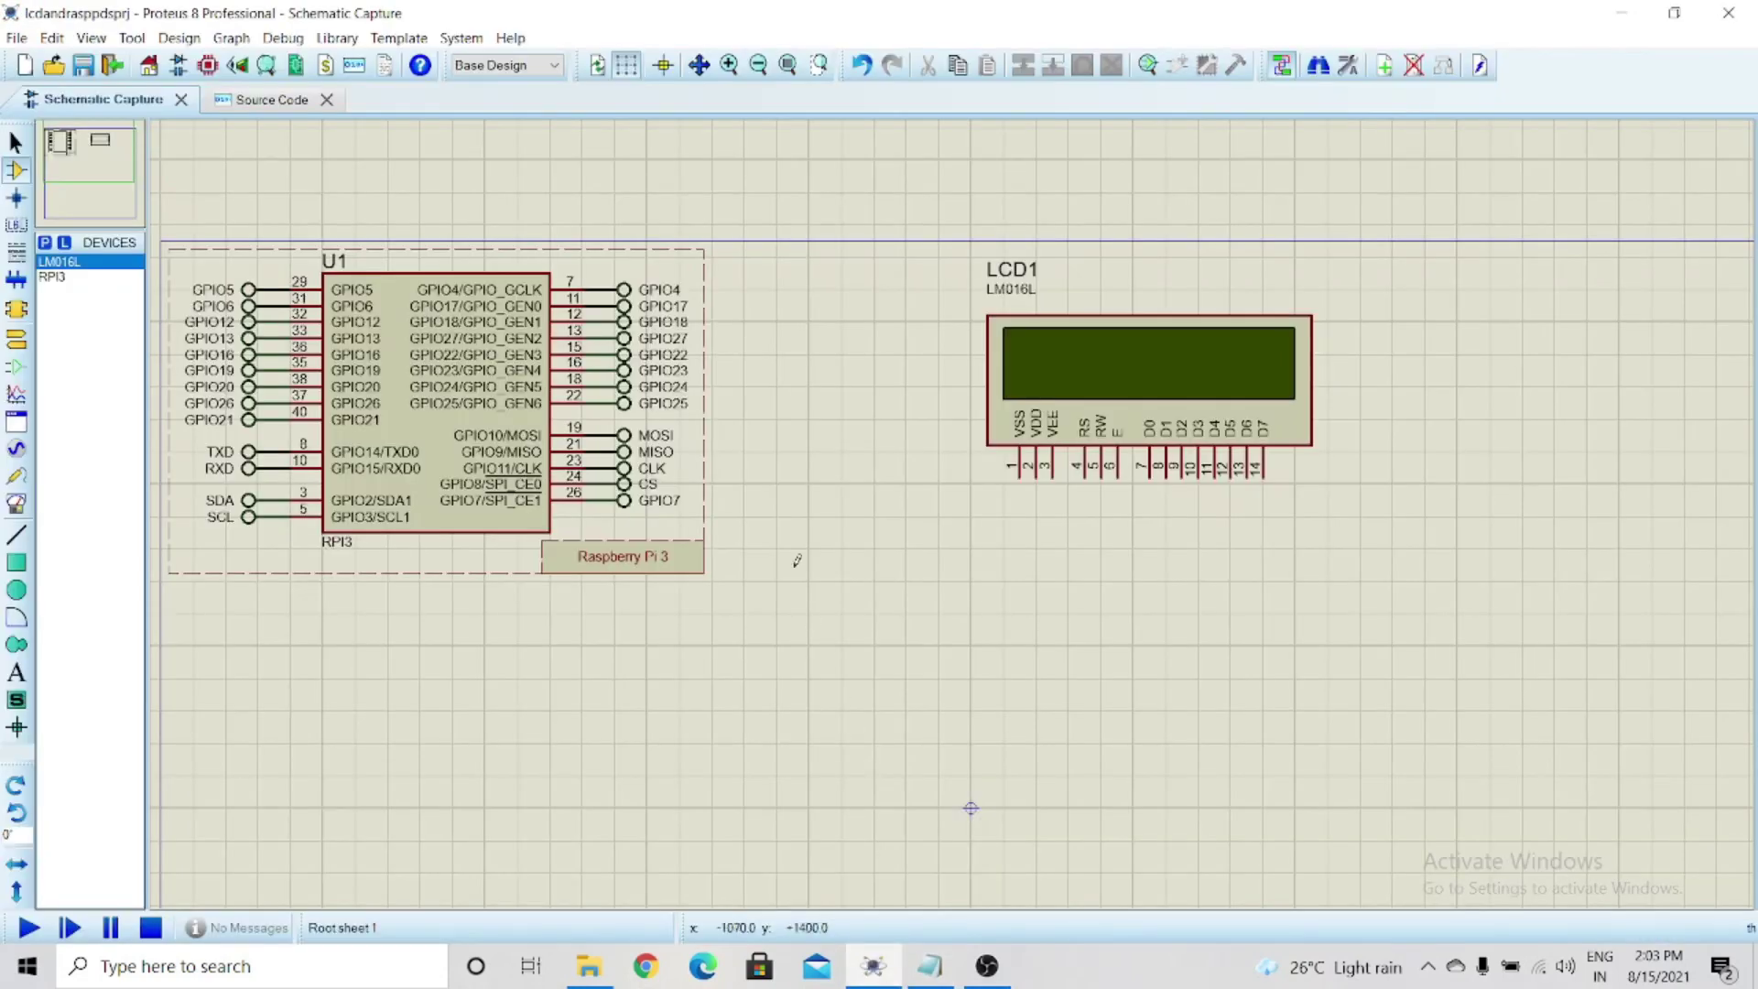
pyautogui.click(272, 99)
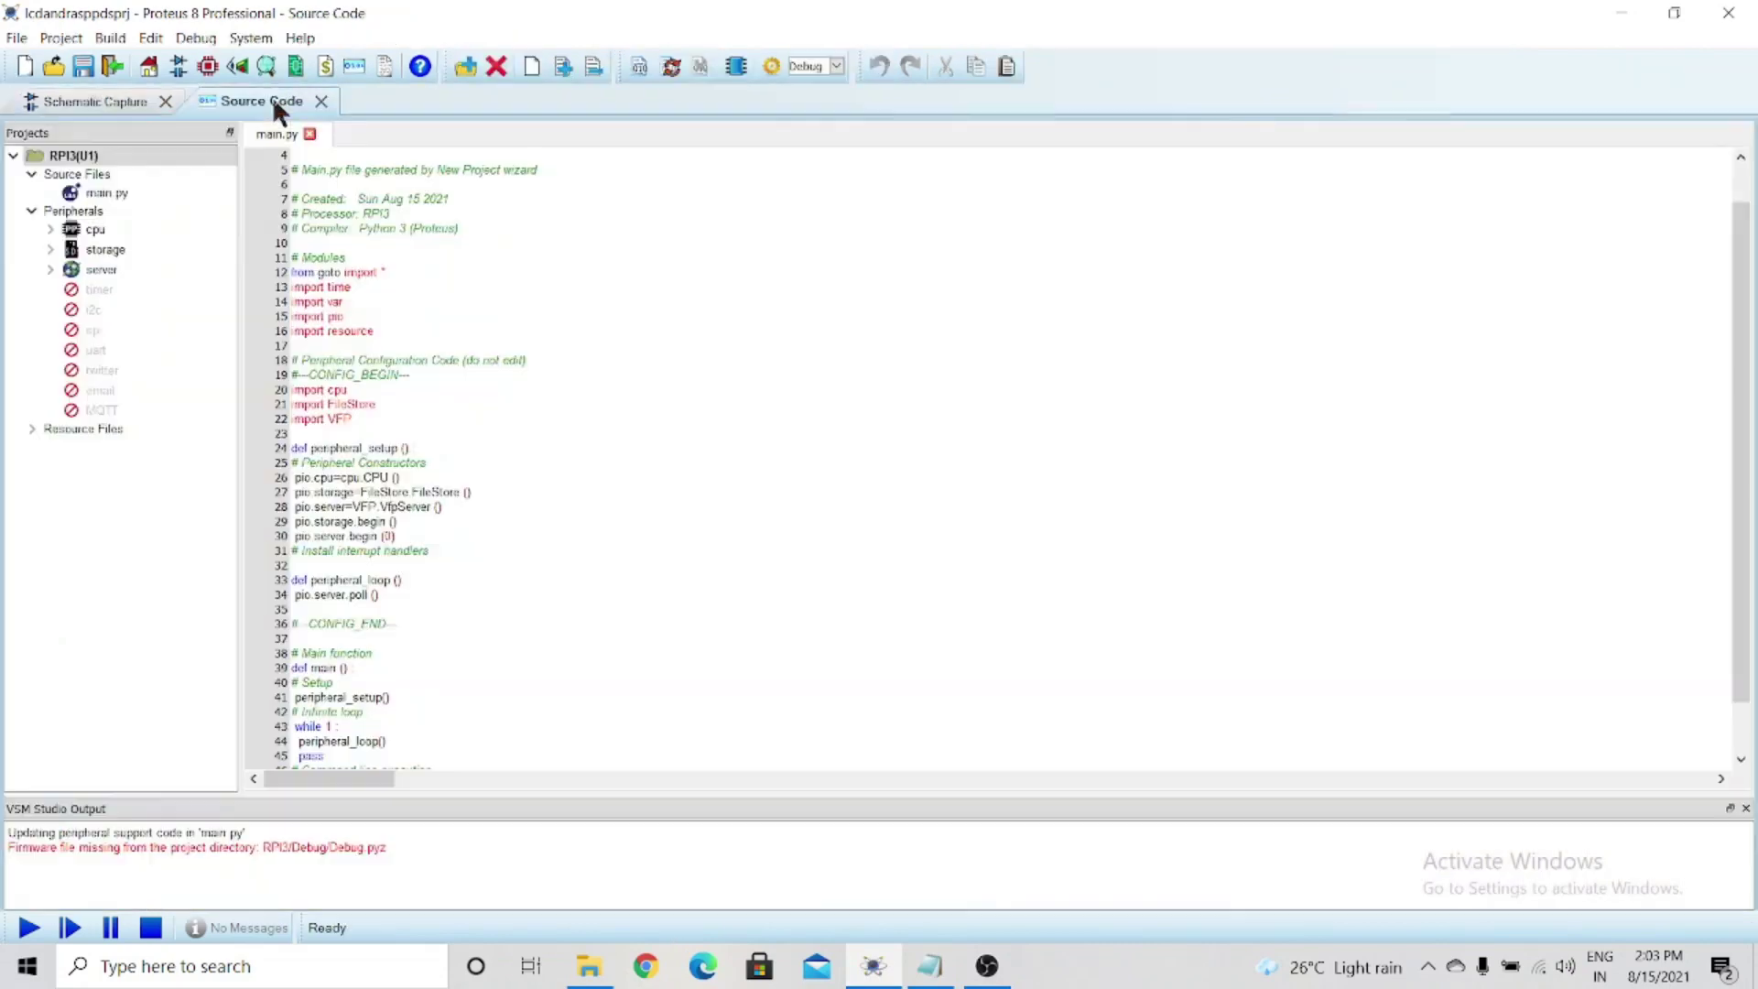
pyautogui.click(542, 433)
pyautogui.scroll(1, 554, 461)
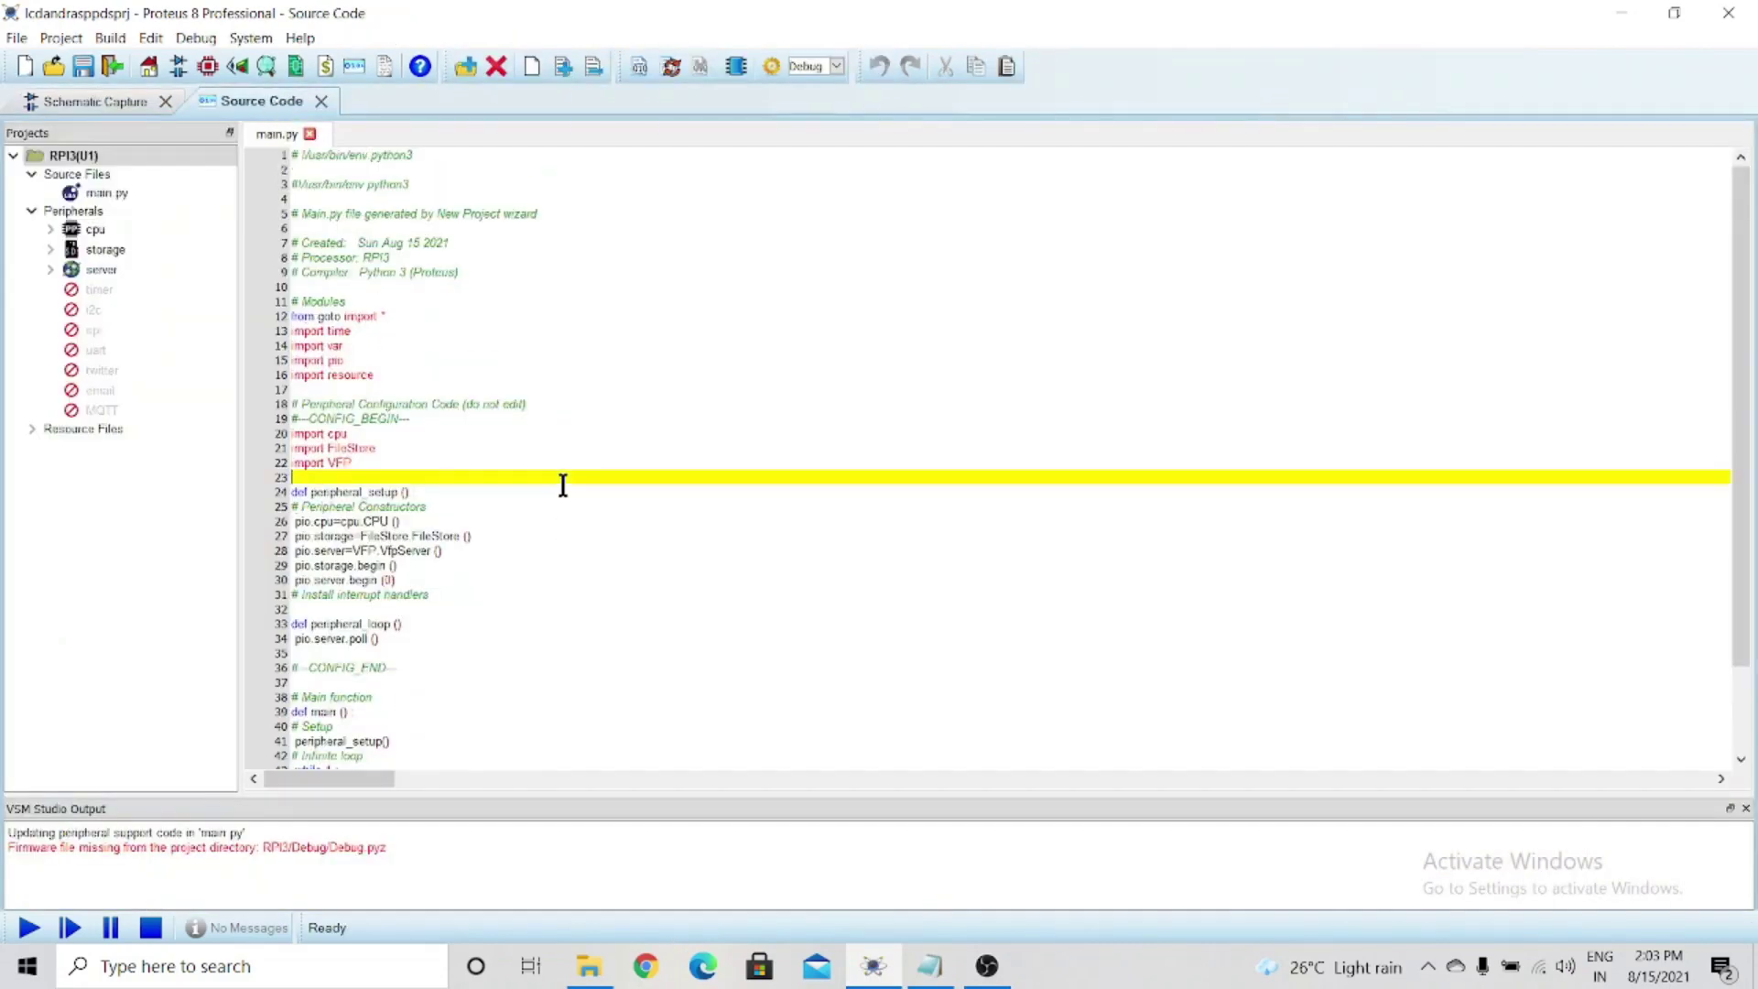
pyautogui.scroll(-3, 502, 349)
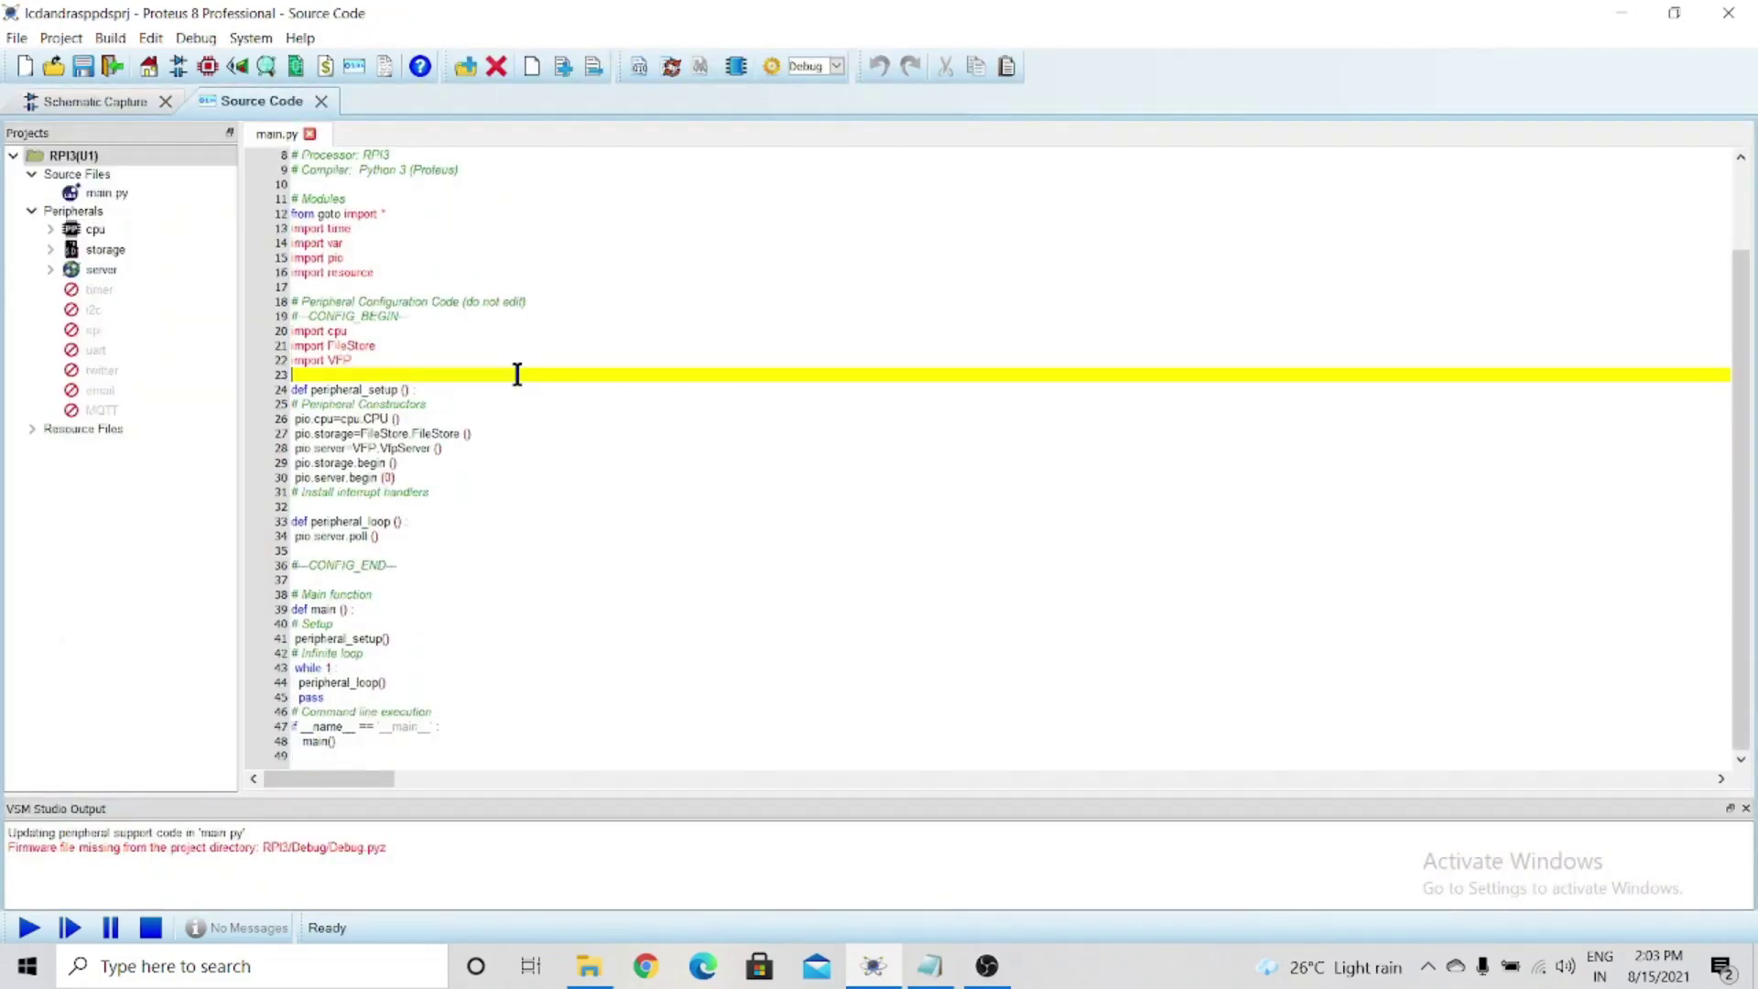
pyautogui.click(532, 415)
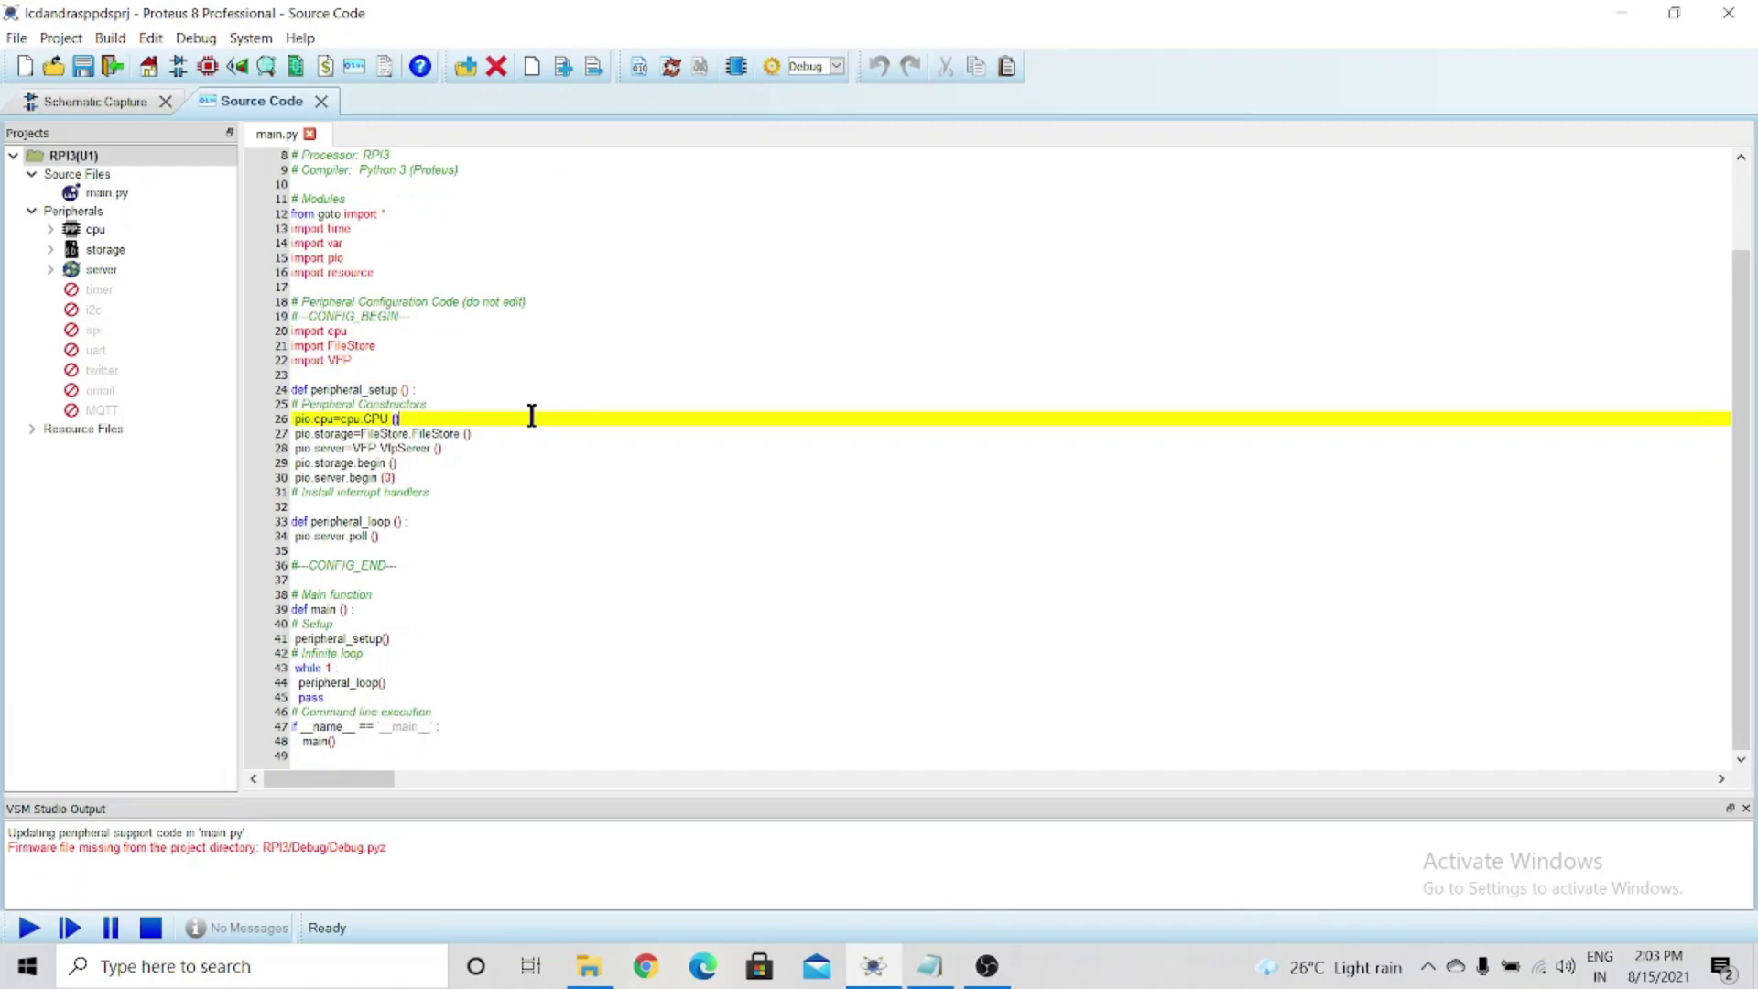
pyautogui.hotkey('ctrl', 'a')
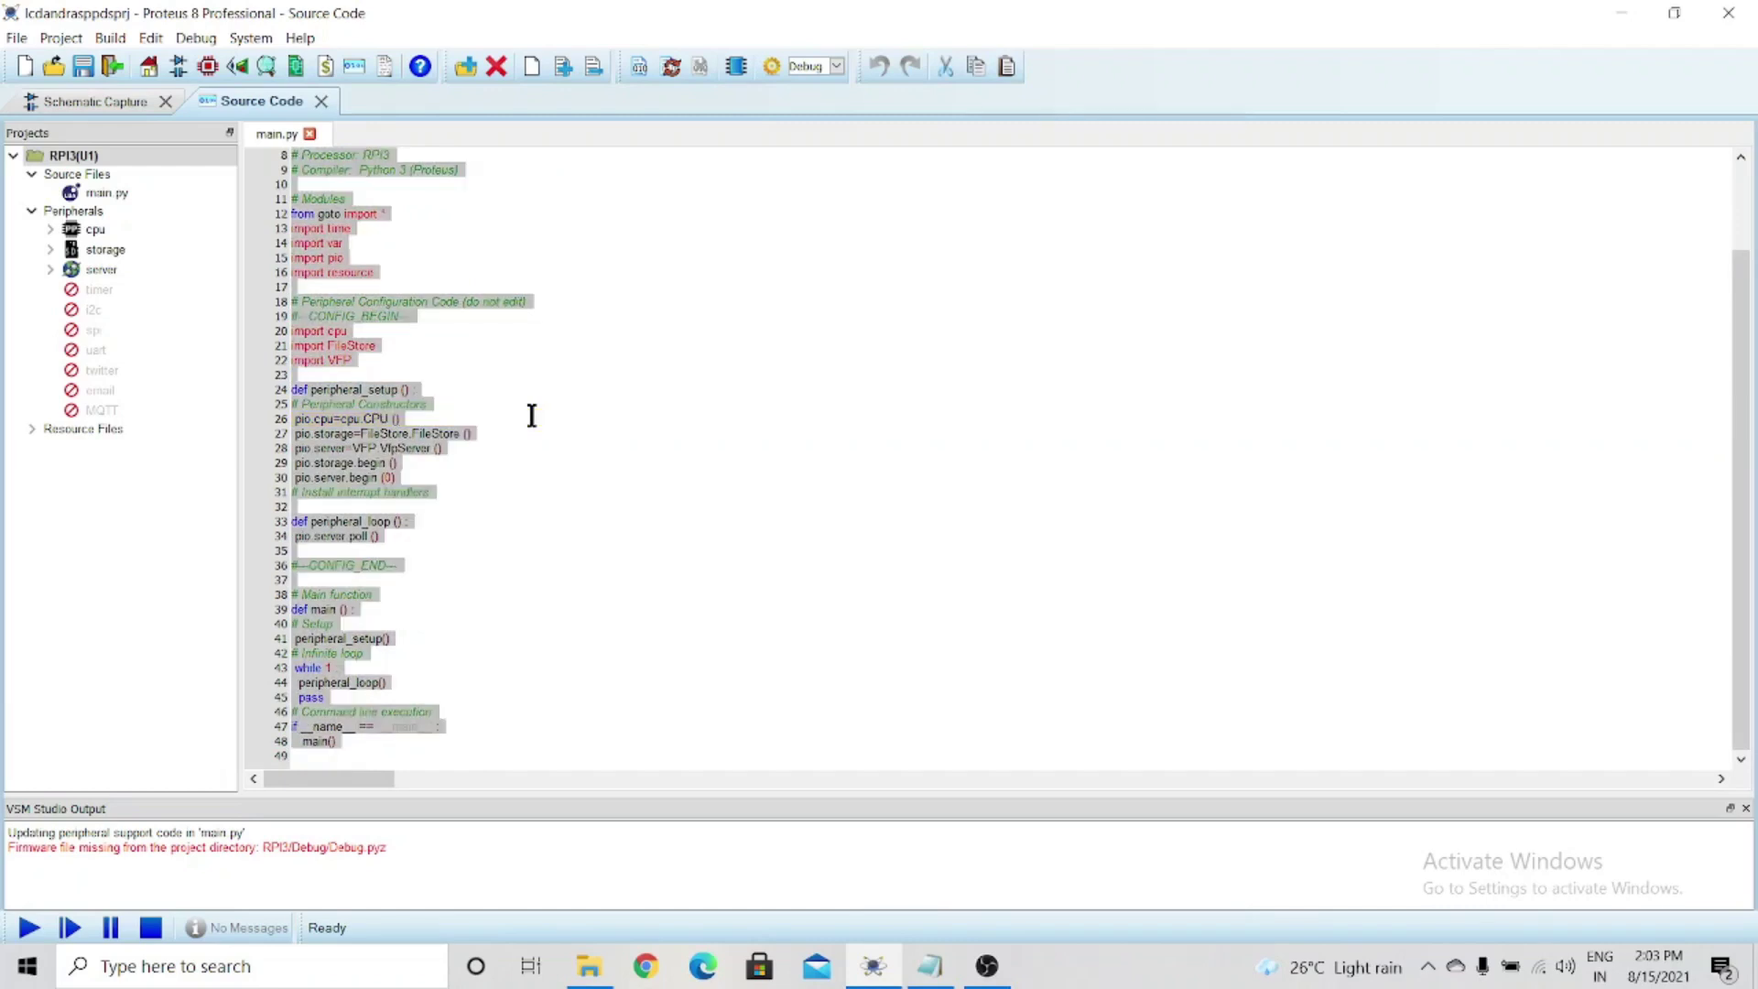
pyautogui.hotkey('ctrl', 'v')
# Review the GPIO to LCD pin mapping at the beginning of the pasted main.py script
pyautogui.scroll(20, 531, 417)
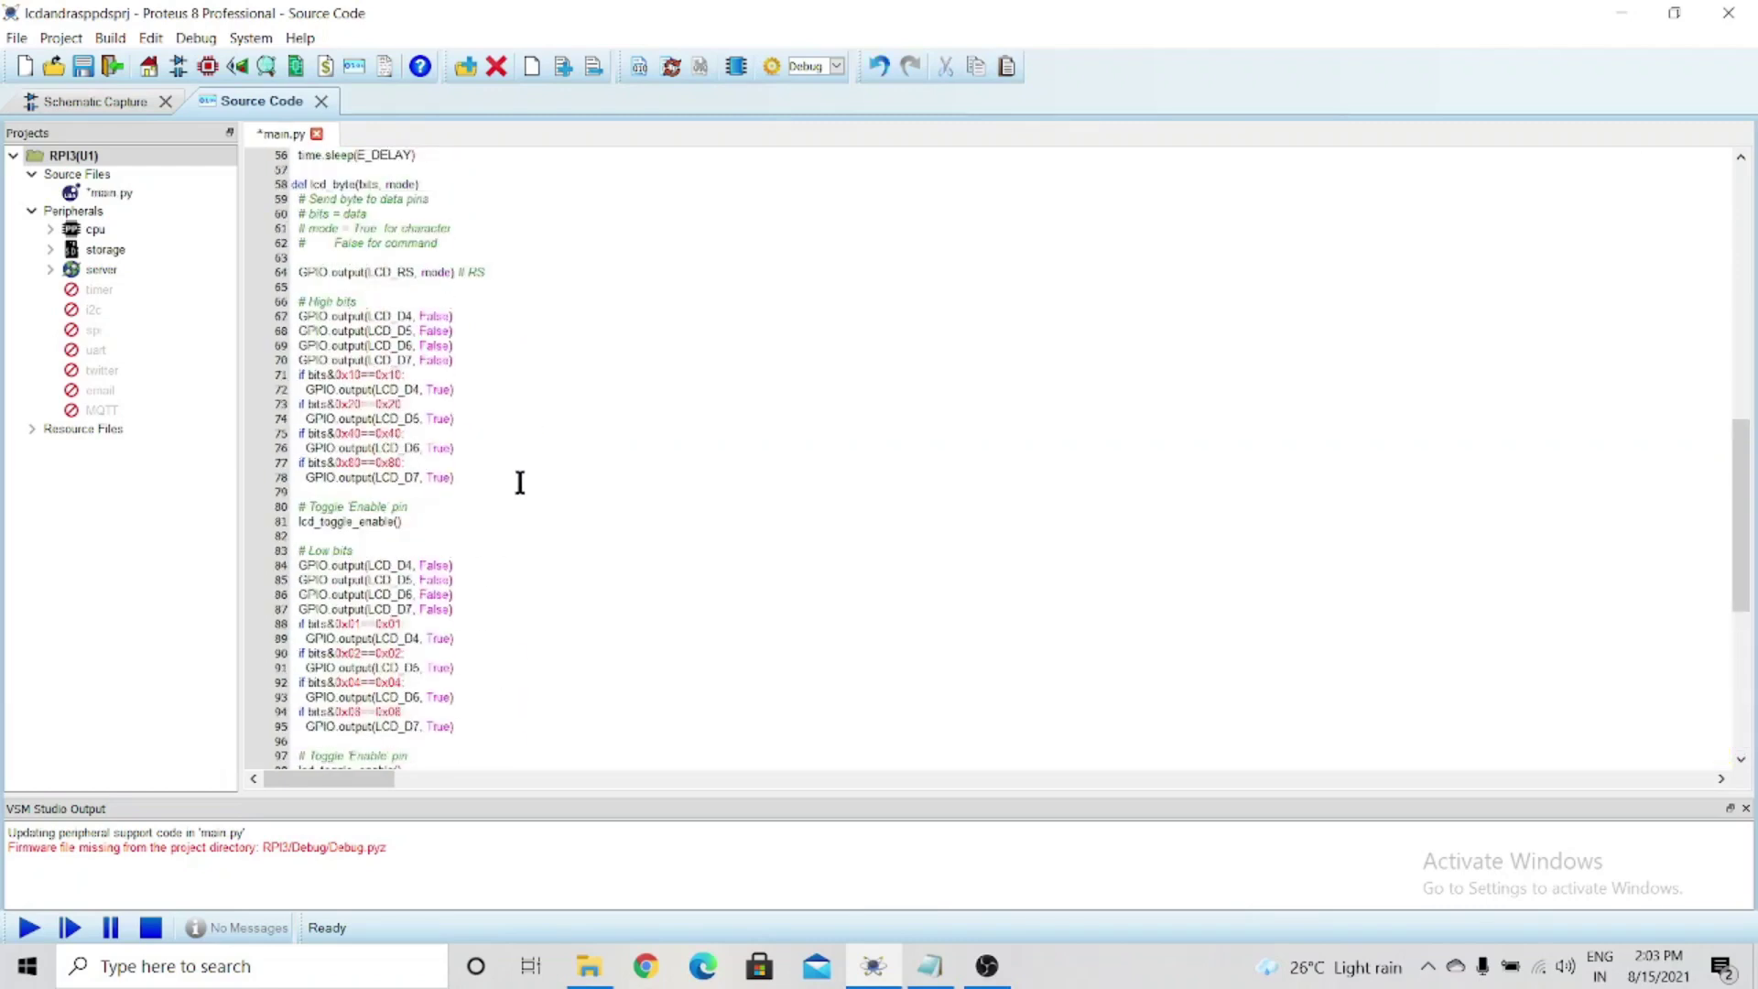
pyautogui.scroll(5, 519, 482)
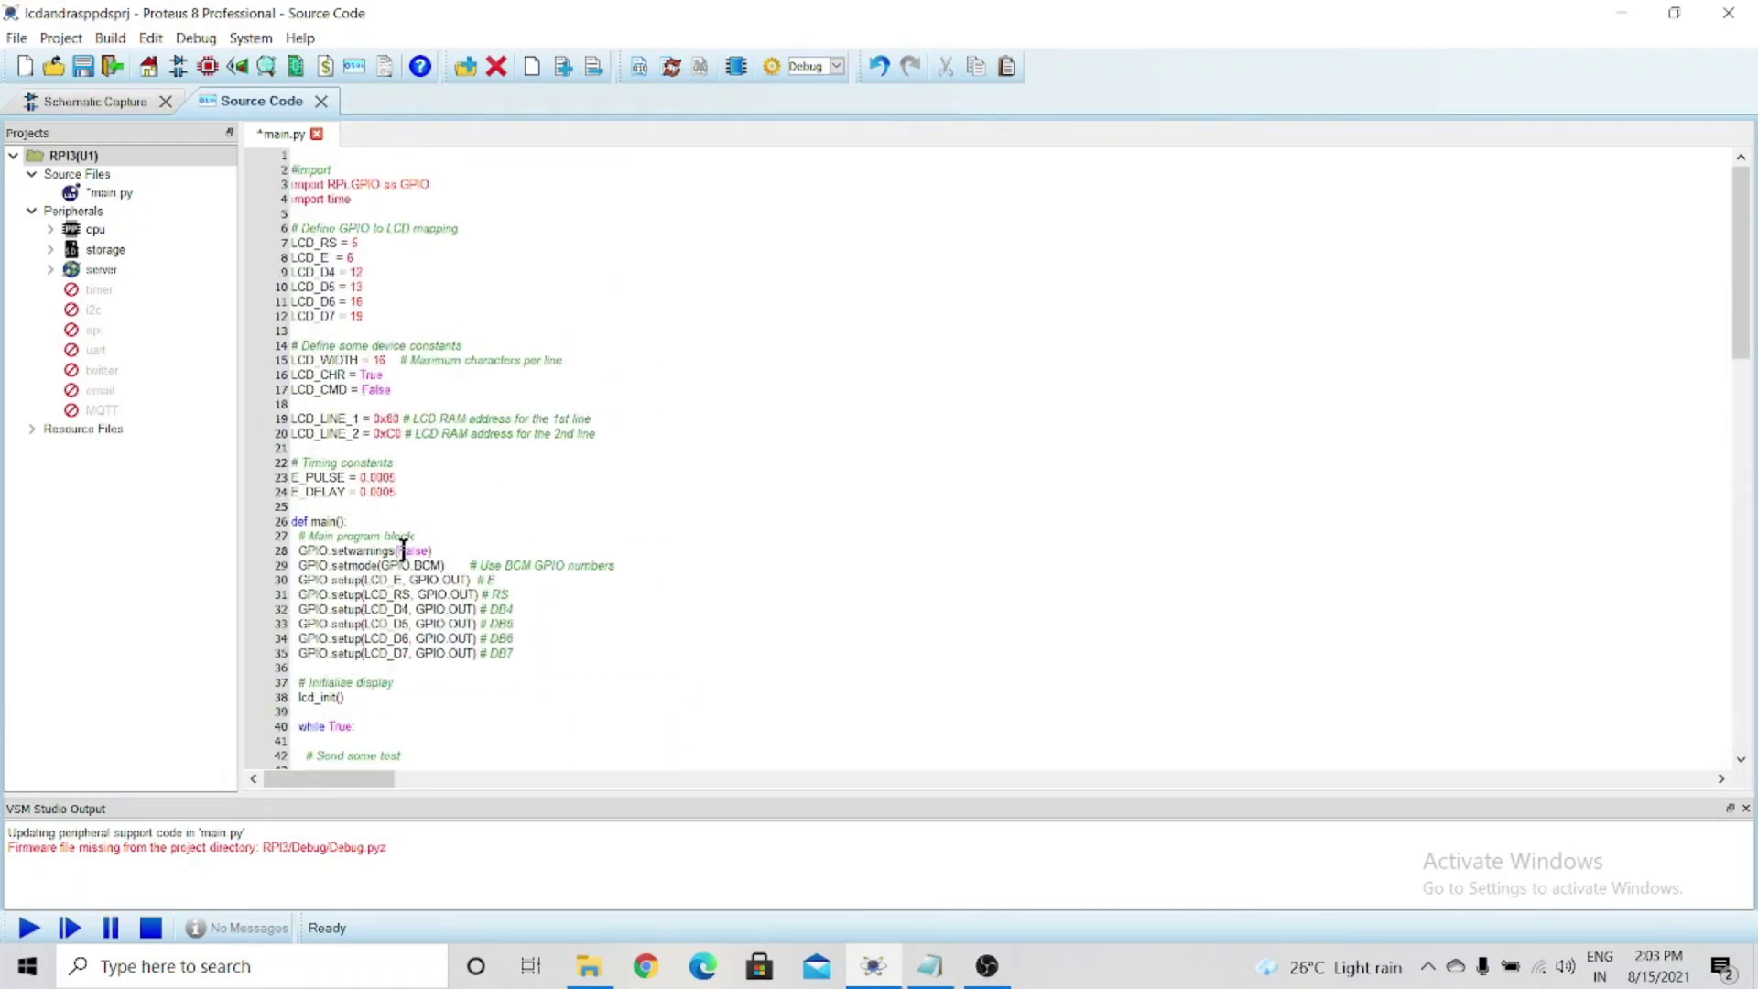
pyautogui.moveTo(385, 318); pyautogui.dragTo(310, 248)
pyautogui.click(560, 329)
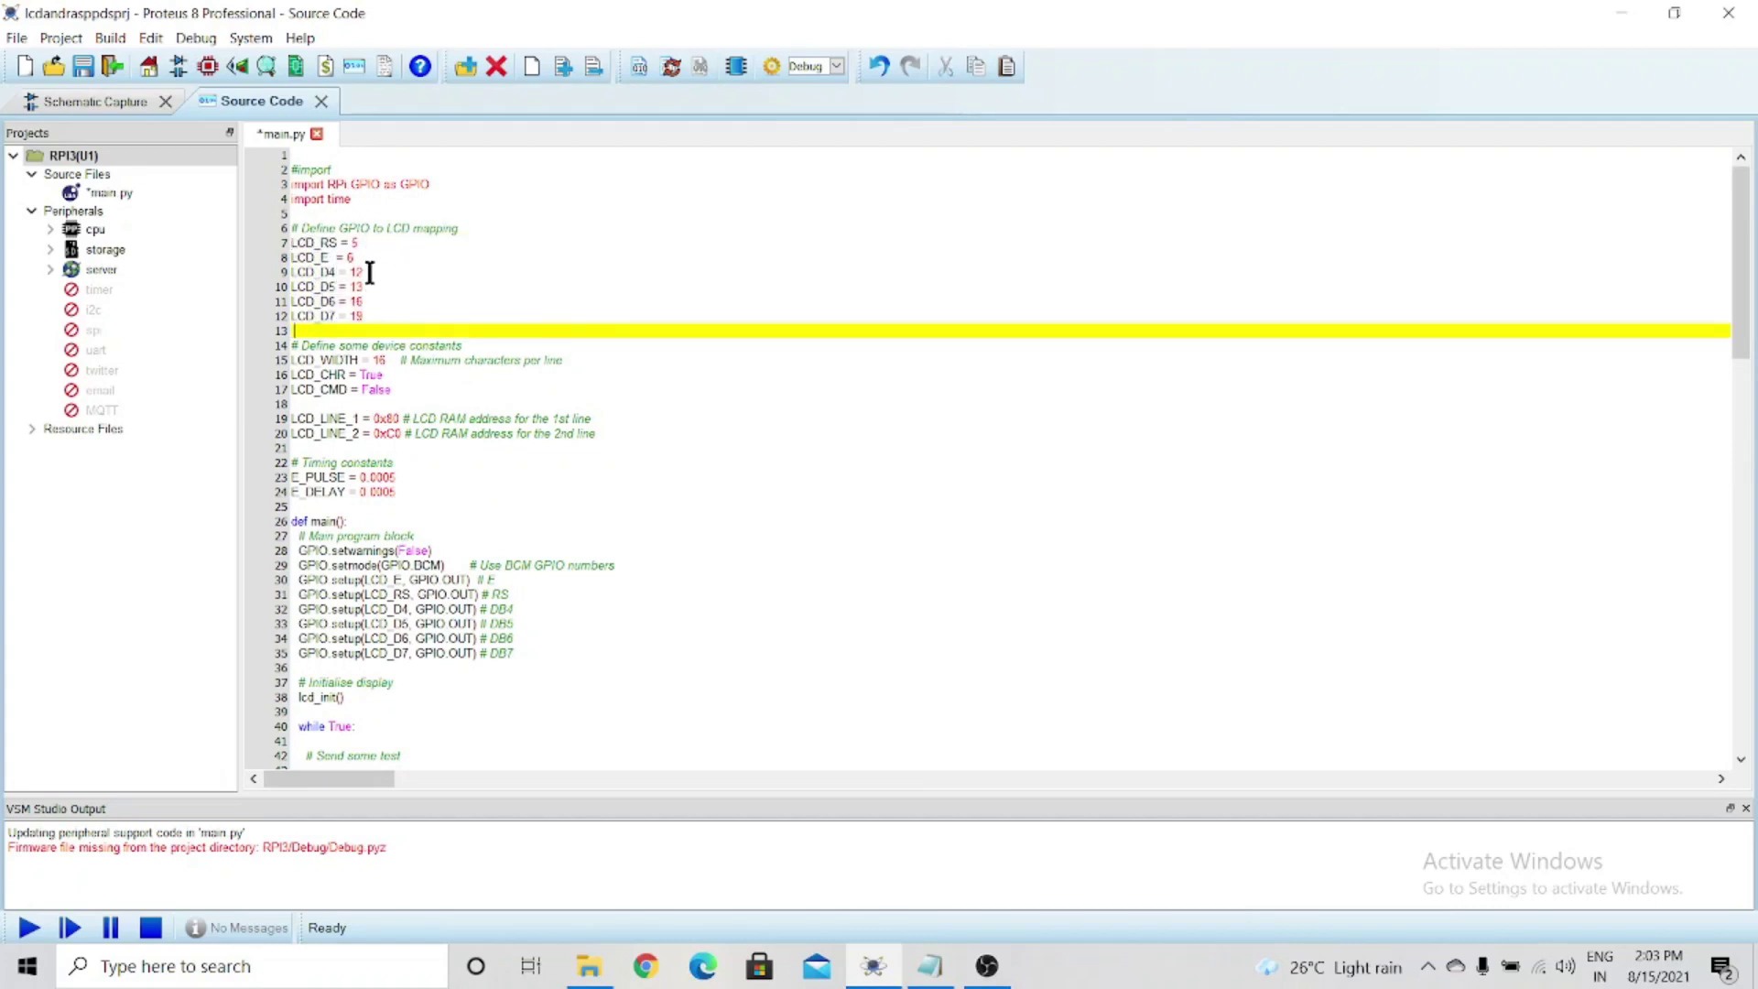
# Set the source code text editor's font size to 11 in the editor configuration
pyautogui.click(249, 40)
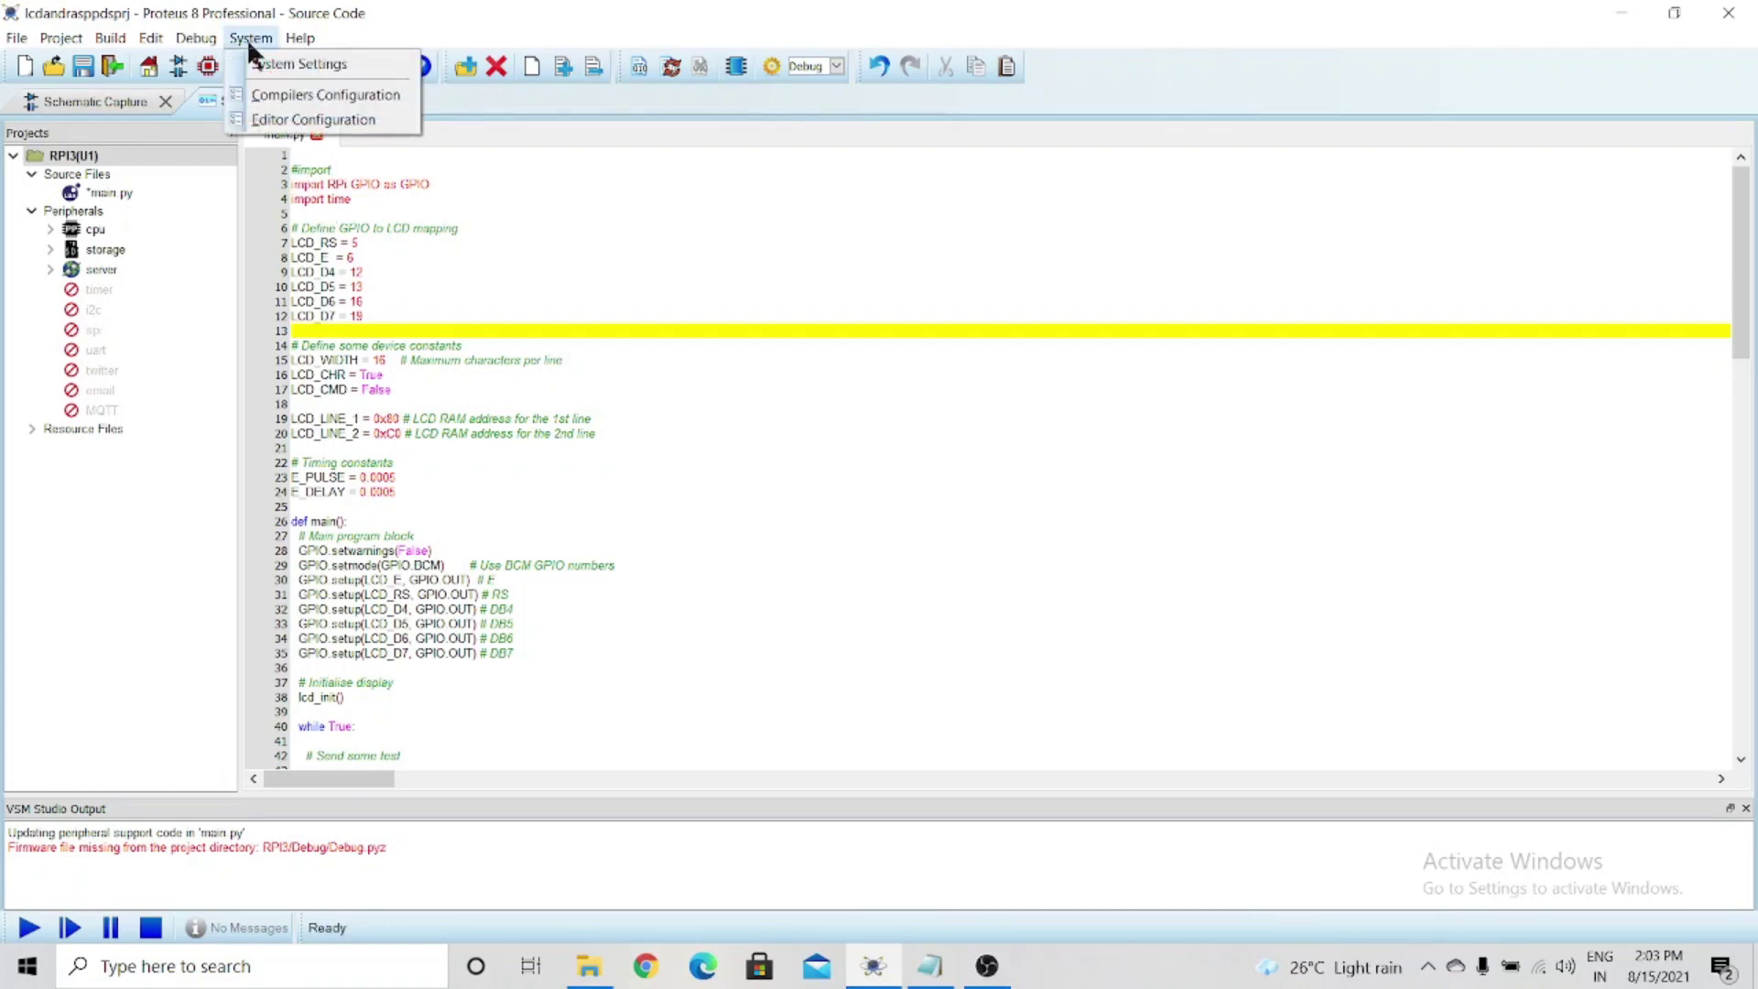
pyautogui.click(279, 119)
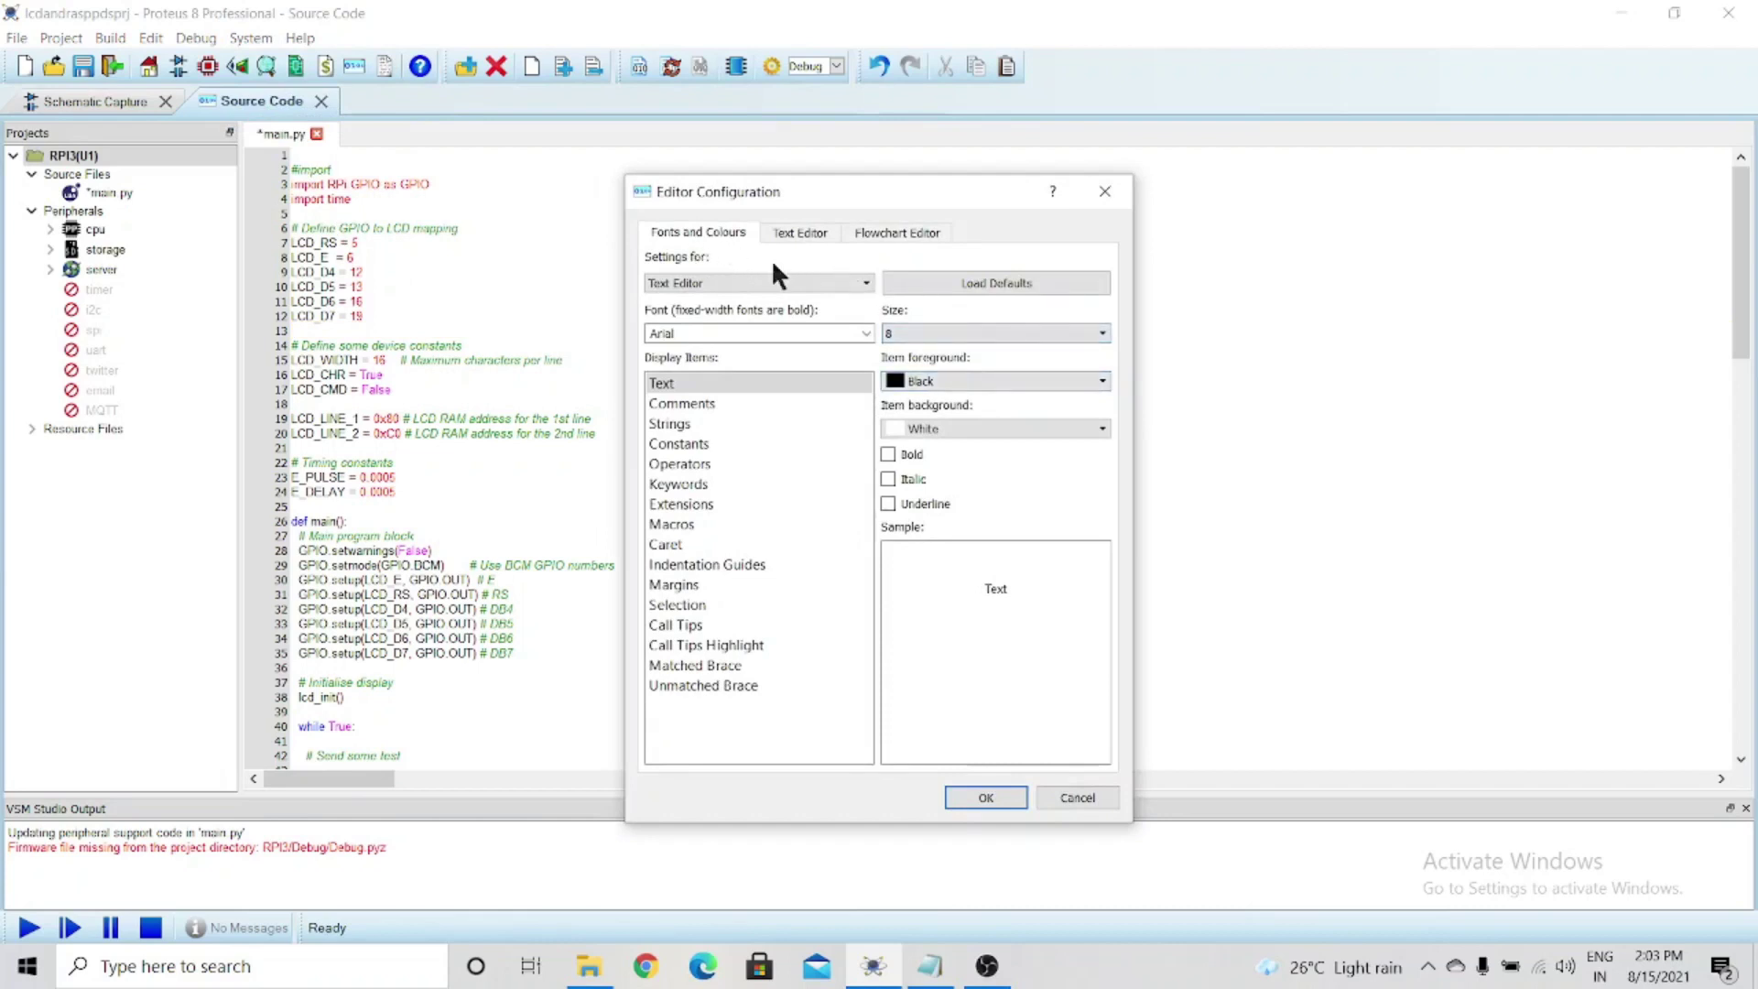
pyautogui.click(937, 332)
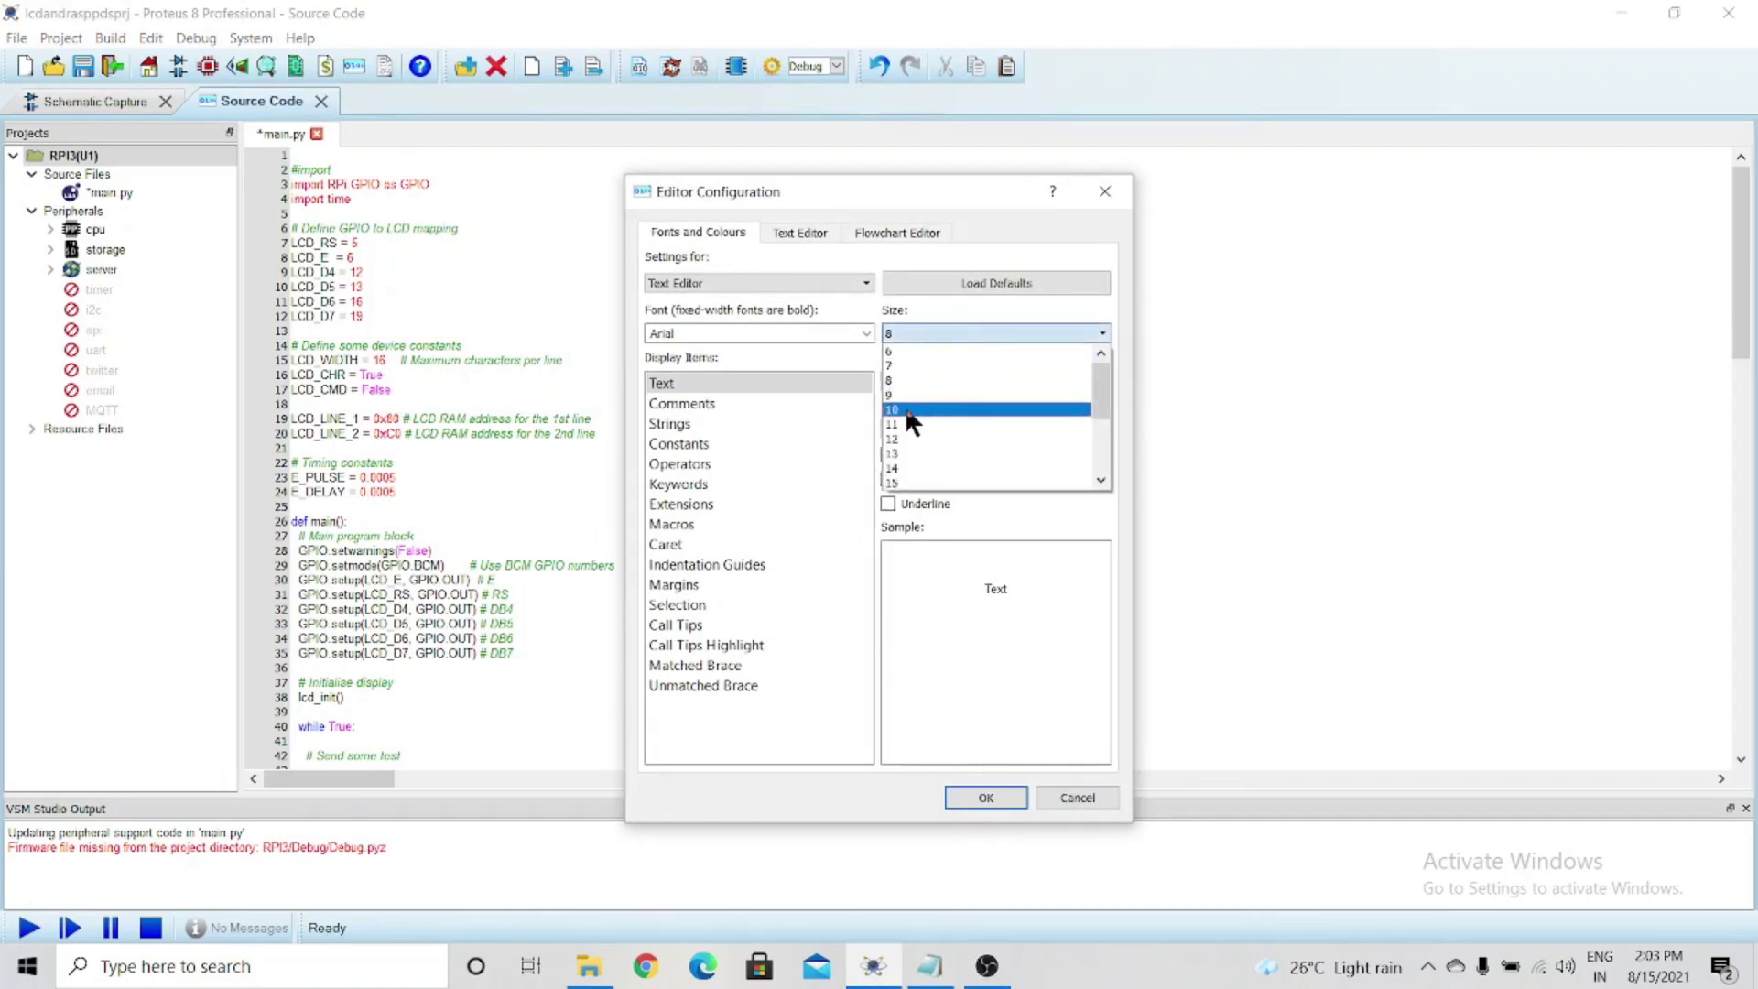
pyautogui.click(904, 405)
pyautogui.click(931, 332)
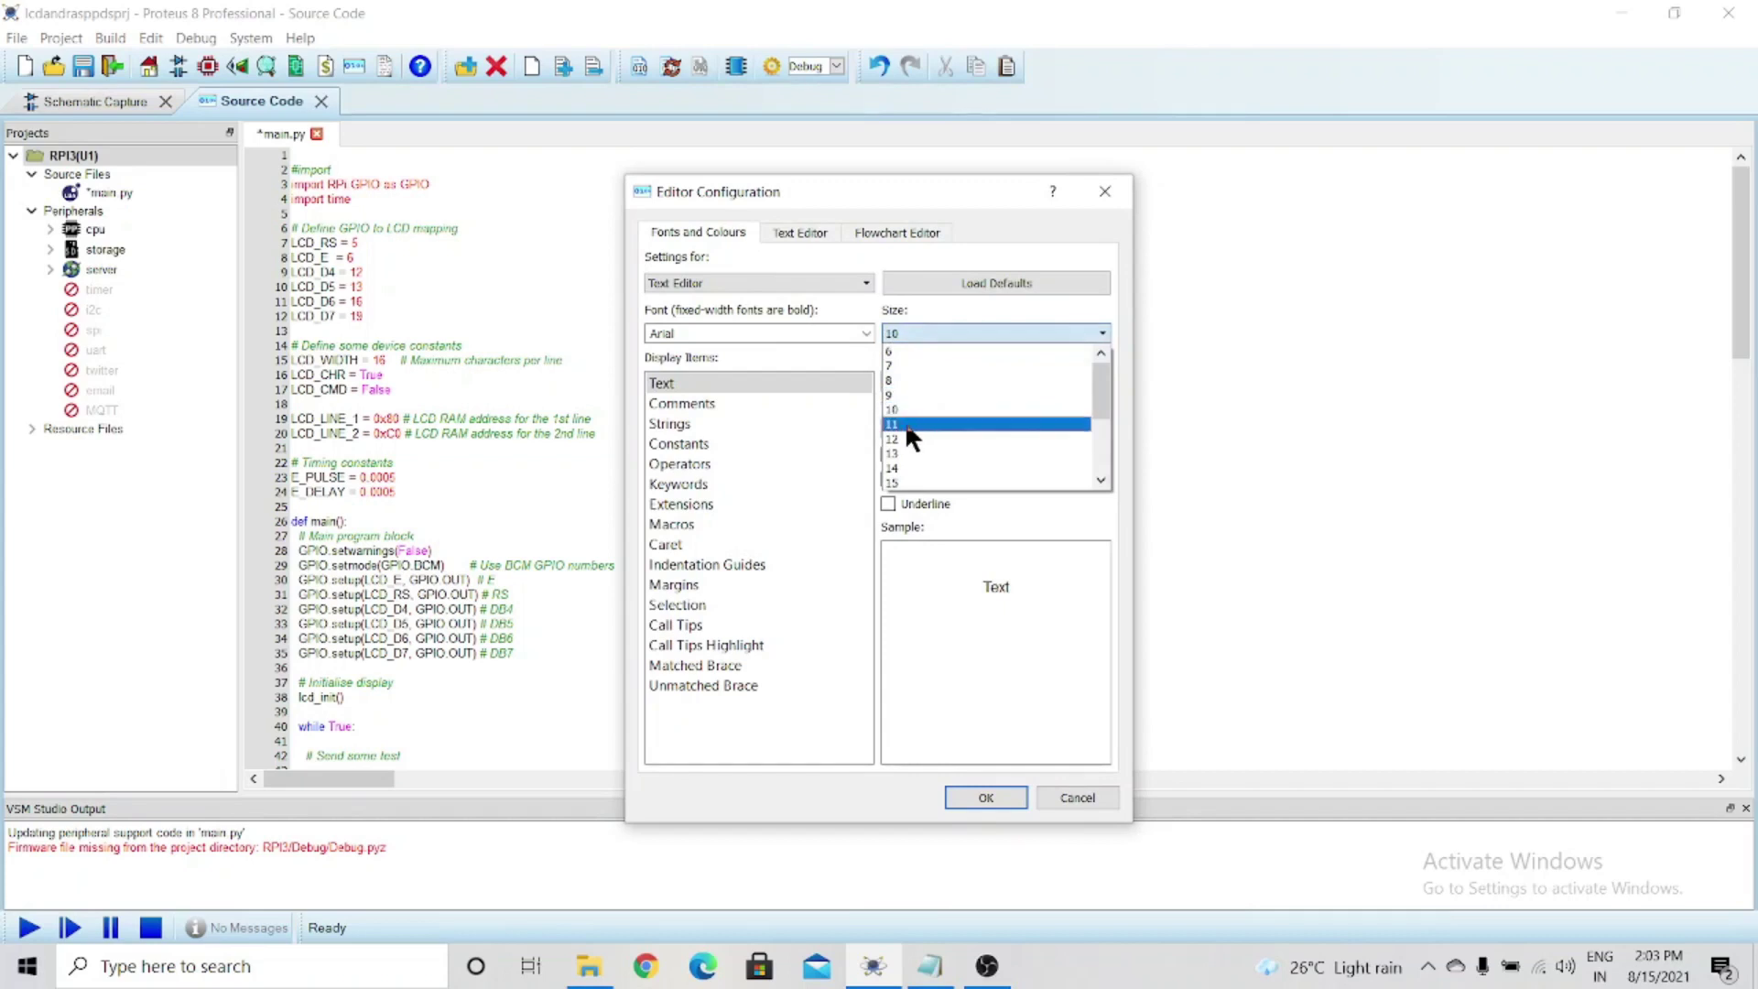
pyautogui.click(905, 420)
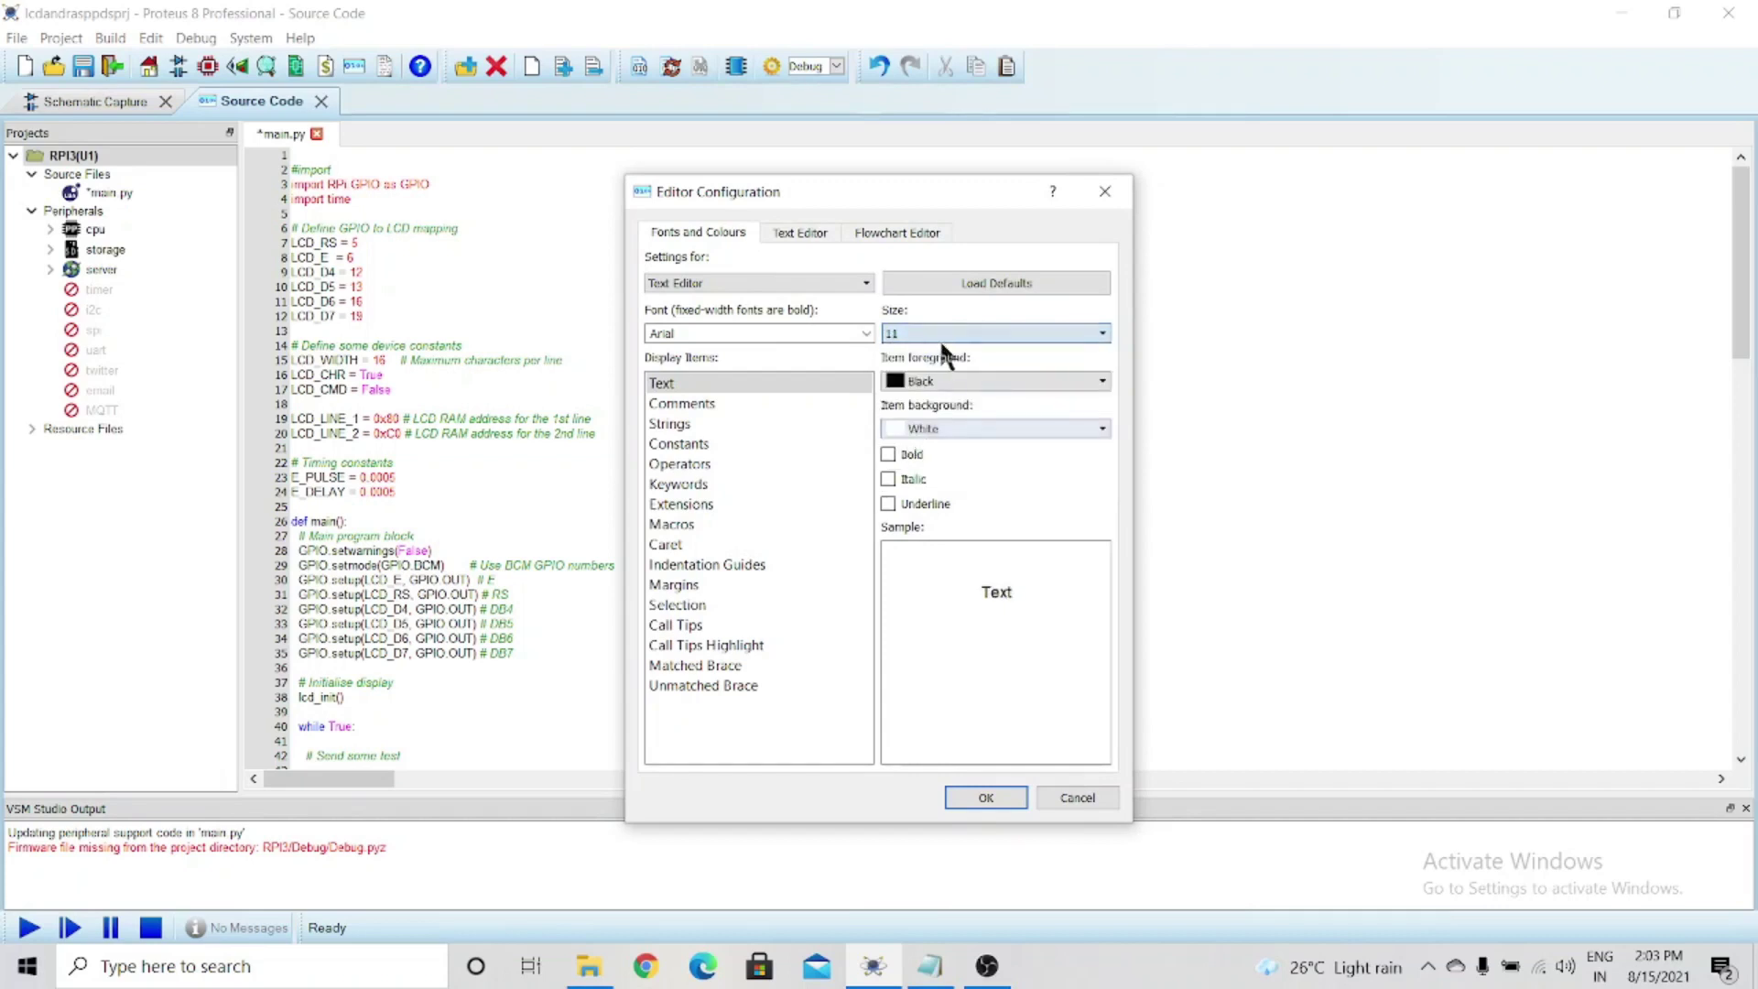
pyautogui.click(1006, 799)
# Review the GPIO to LCD mapping lines from LCD_RS to LCD_D7 in main.py
pyautogui.click(430, 344)
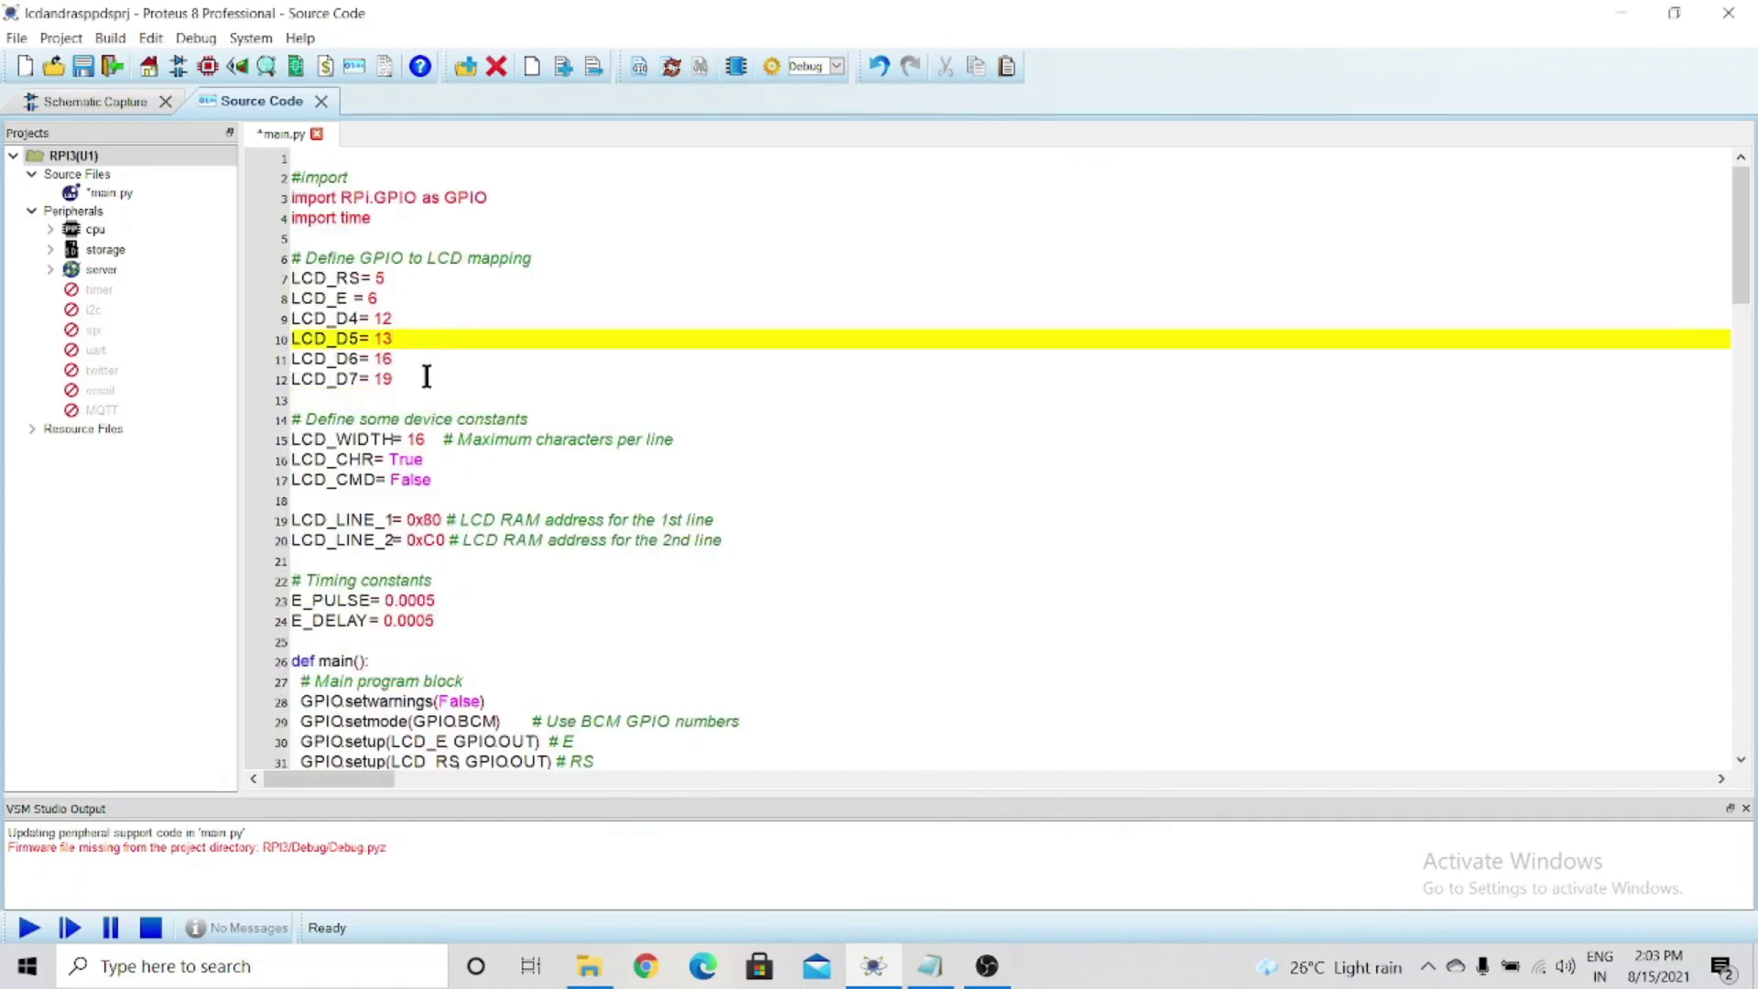
pyautogui.moveTo(428, 379); pyautogui.dragTo(293, 277)
pyautogui.click(457, 325)
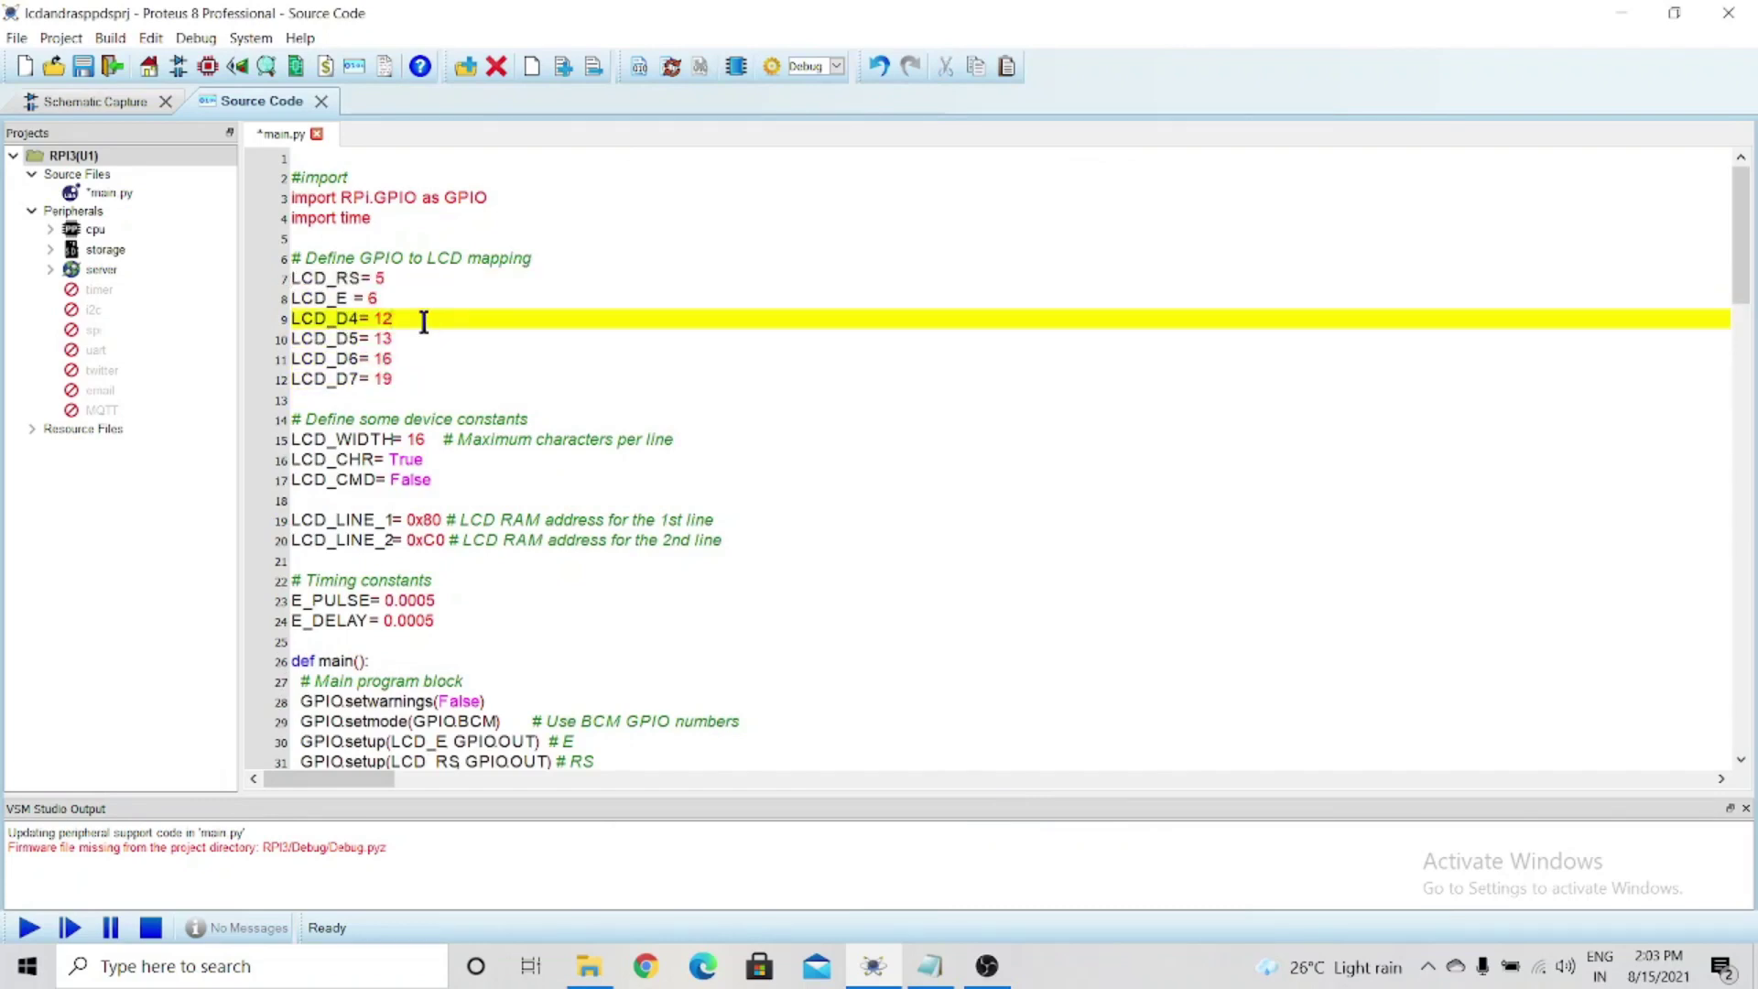
# In the schematic, place two default terminals, rotate them 90 degrees anti-clockwise and move them beneath the LCD's RS and E pins
pyautogui.click(101, 102)
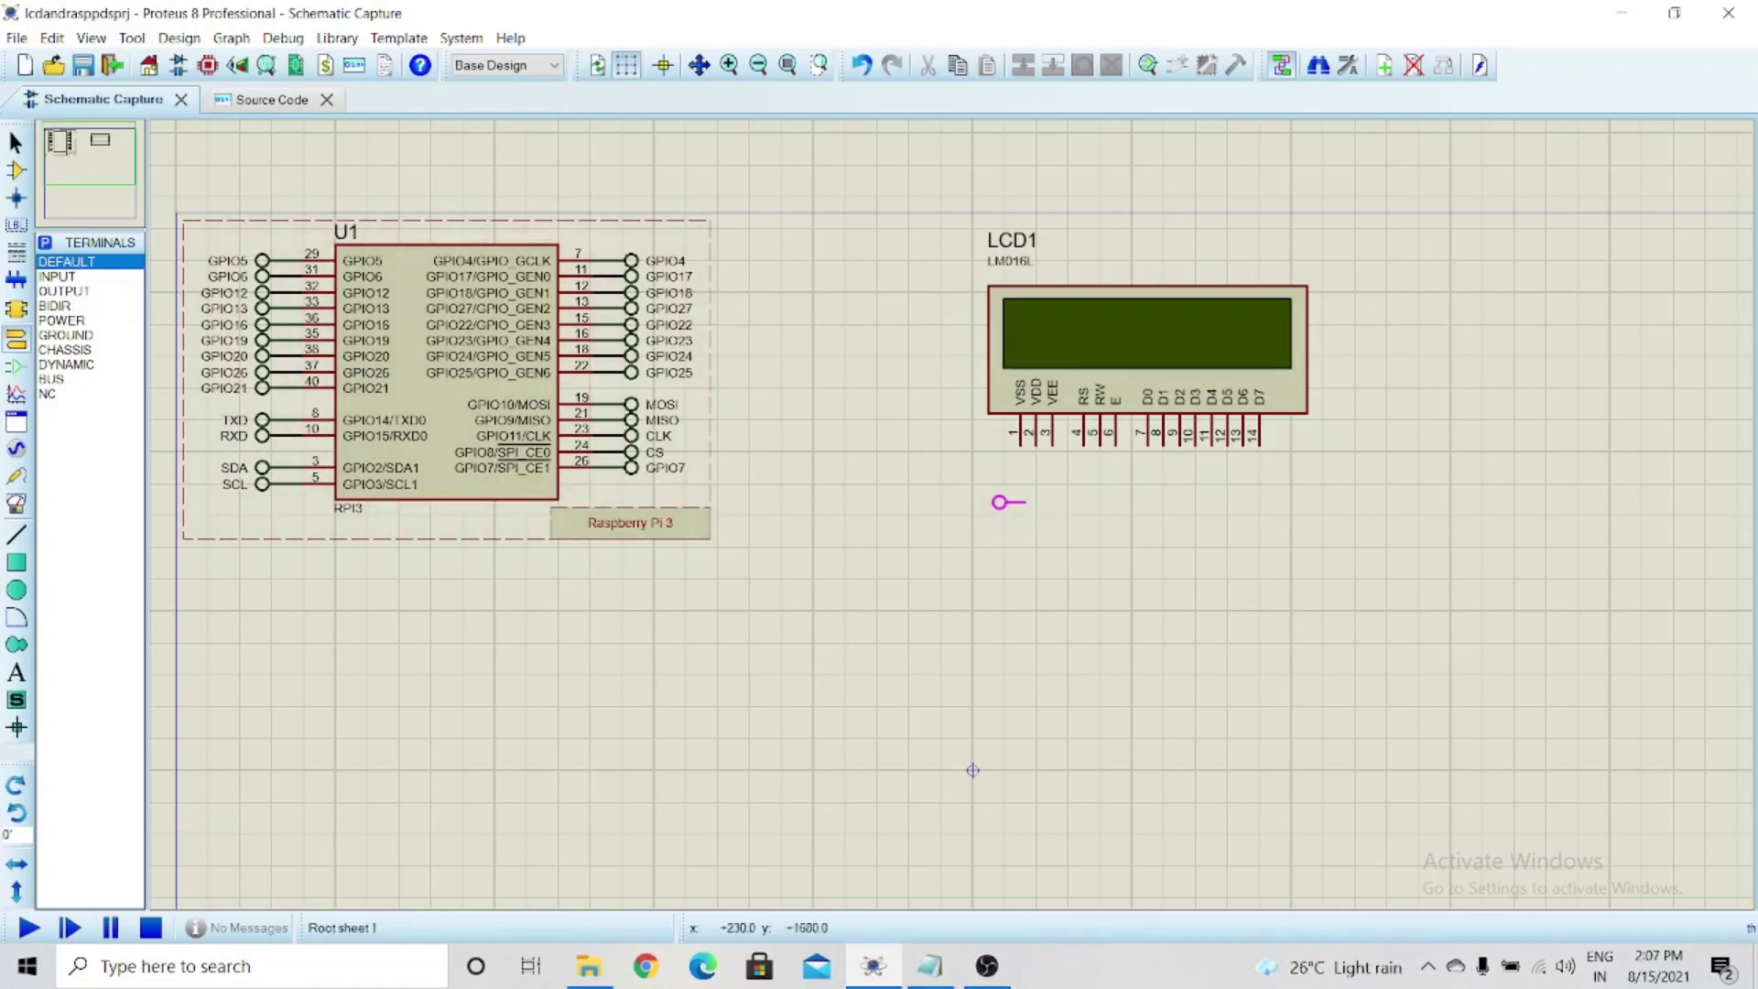
pyautogui.click(1007, 502)
pyautogui.click(1008, 538)
pyautogui.moveTo(967, 472); pyautogui.dragTo(1059, 564)
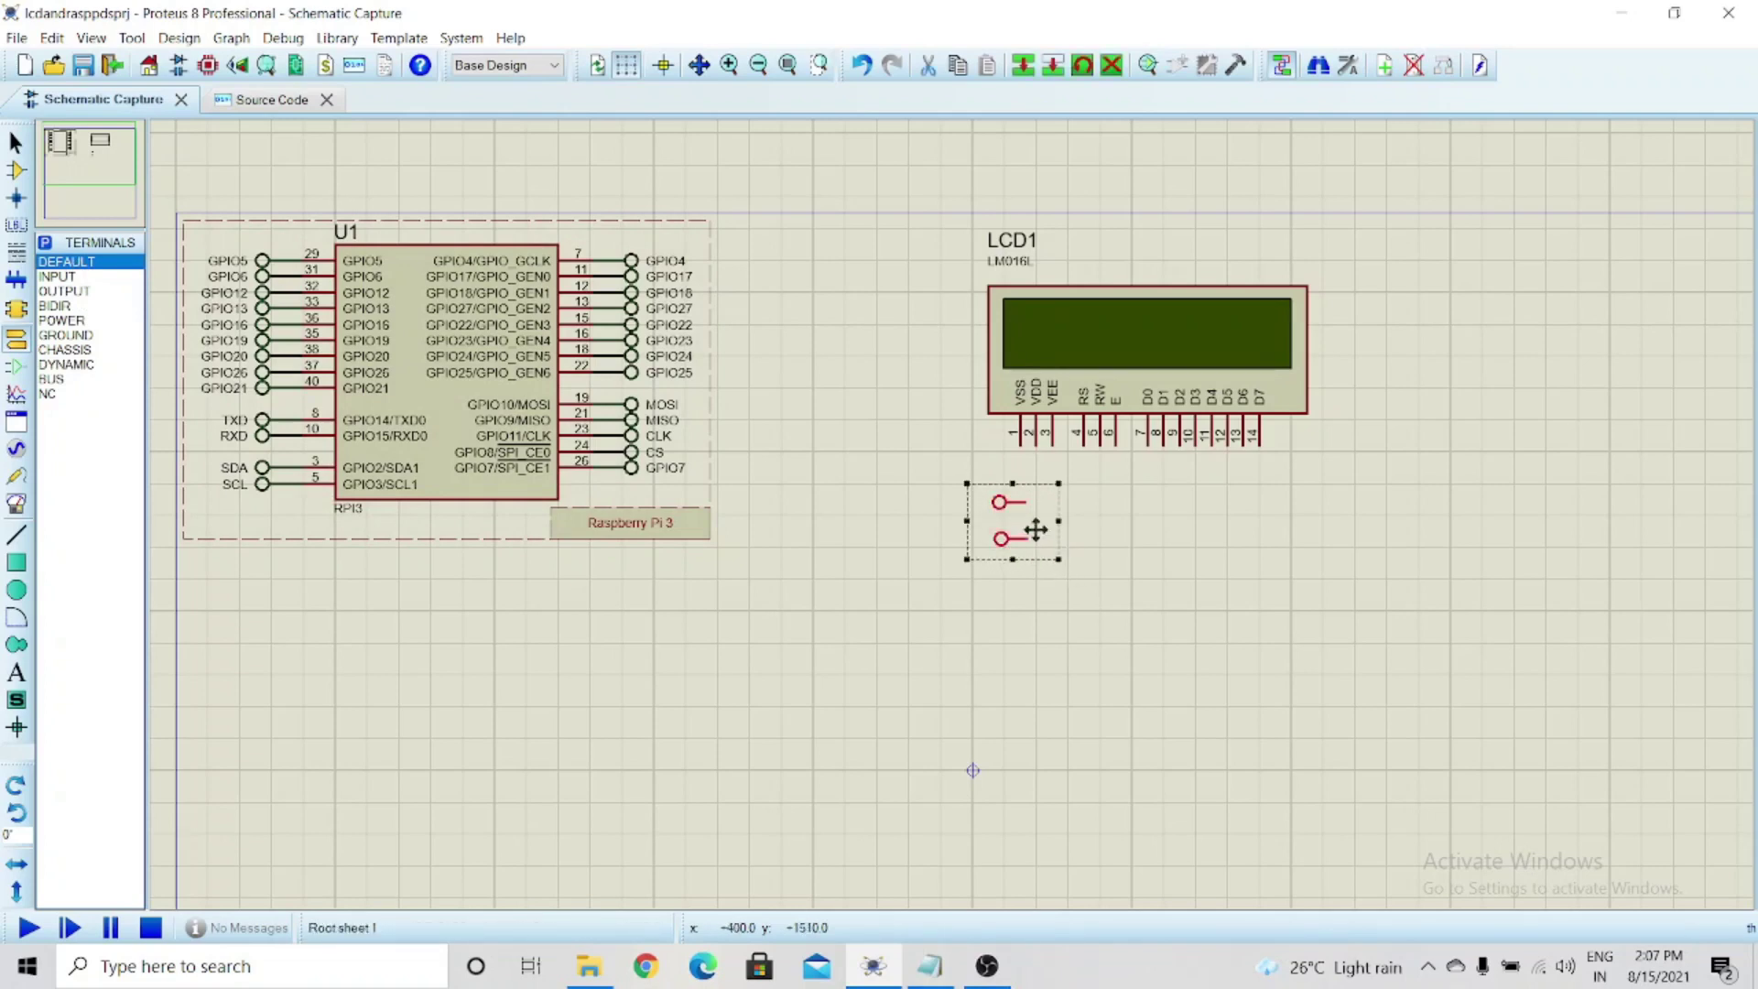
pyautogui.rightClick(1052, 525)
pyautogui.click(1159, 138)
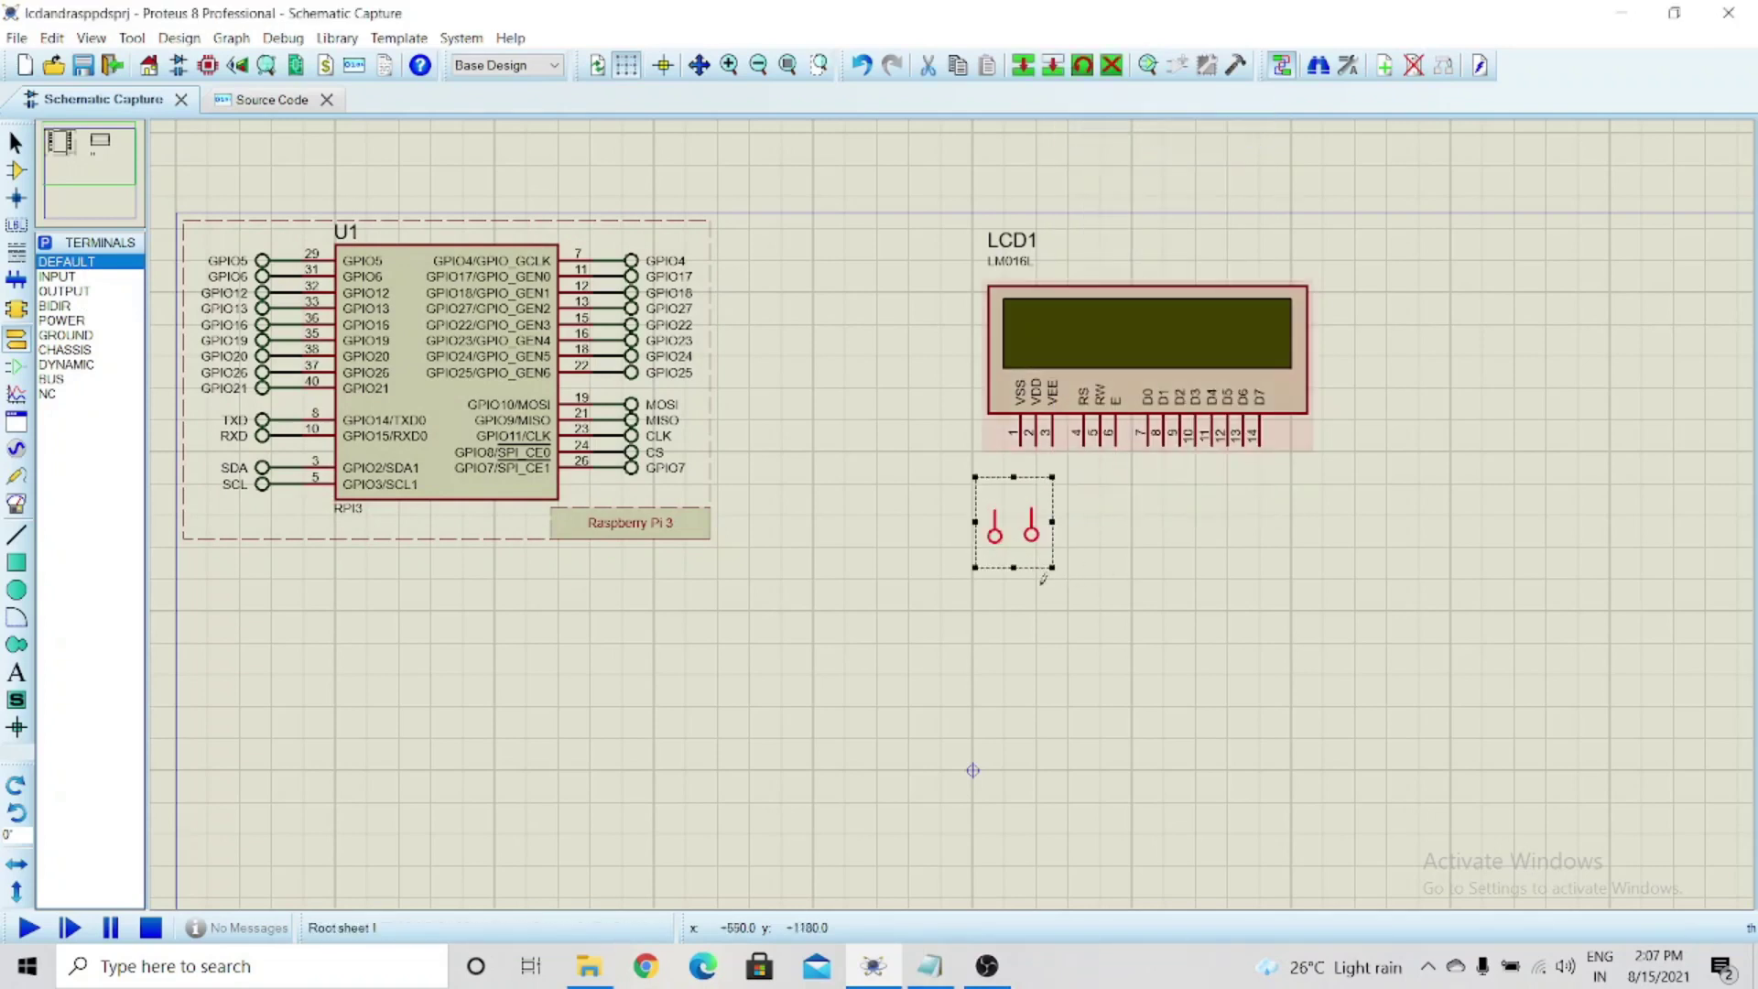
pyautogui.moveTo(1008, 528); pyautogui.dragTo(1095, 490)
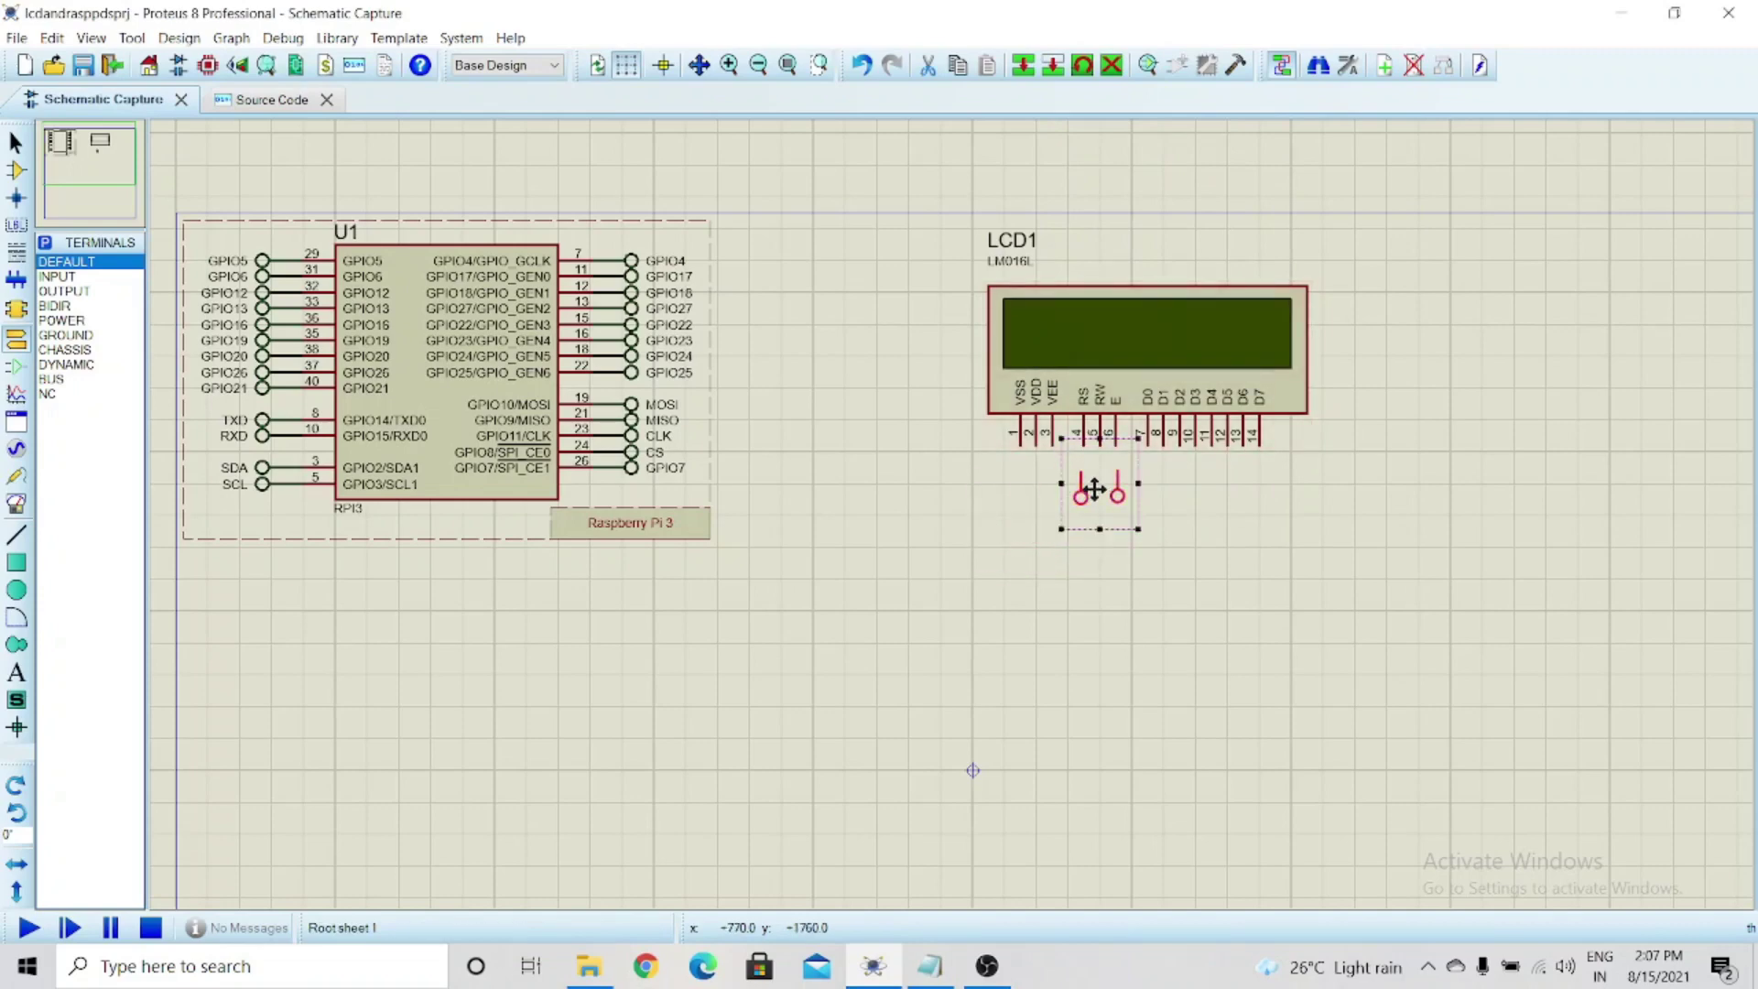
pyautogui.click(1140, 503)
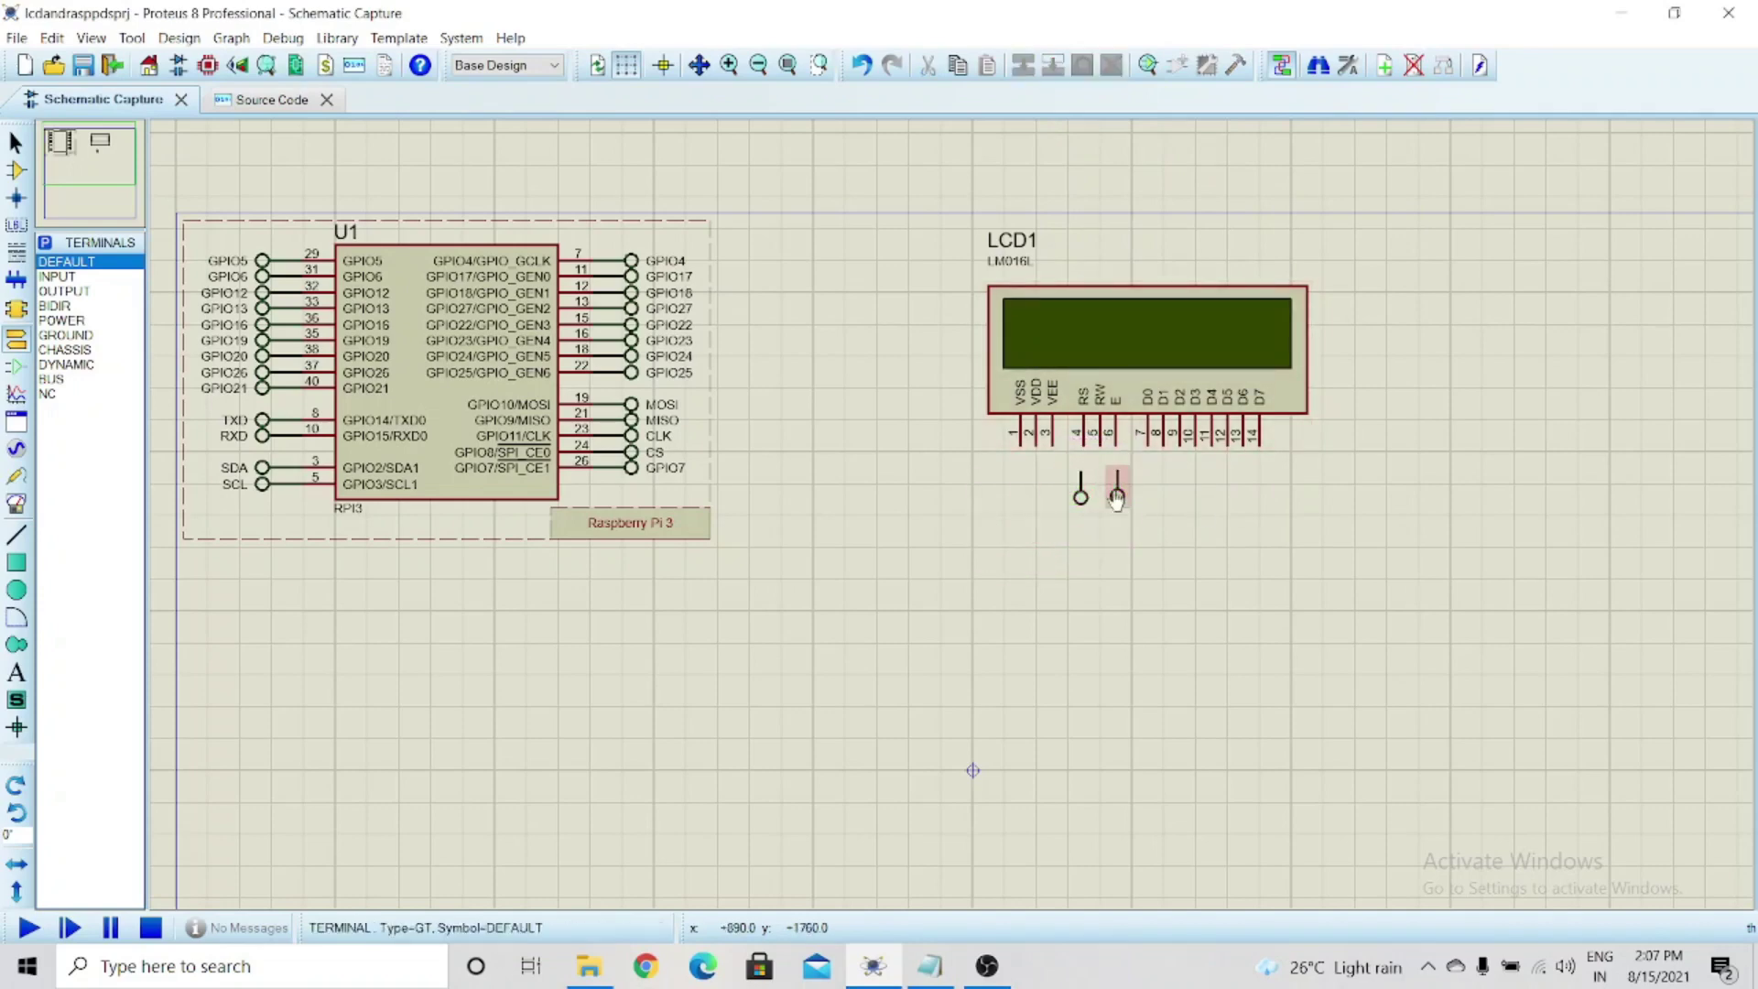
# Wire the LCD's RS and E pins to the two terminals beneath them
pyautogui.scroll(3, 1117, 497)
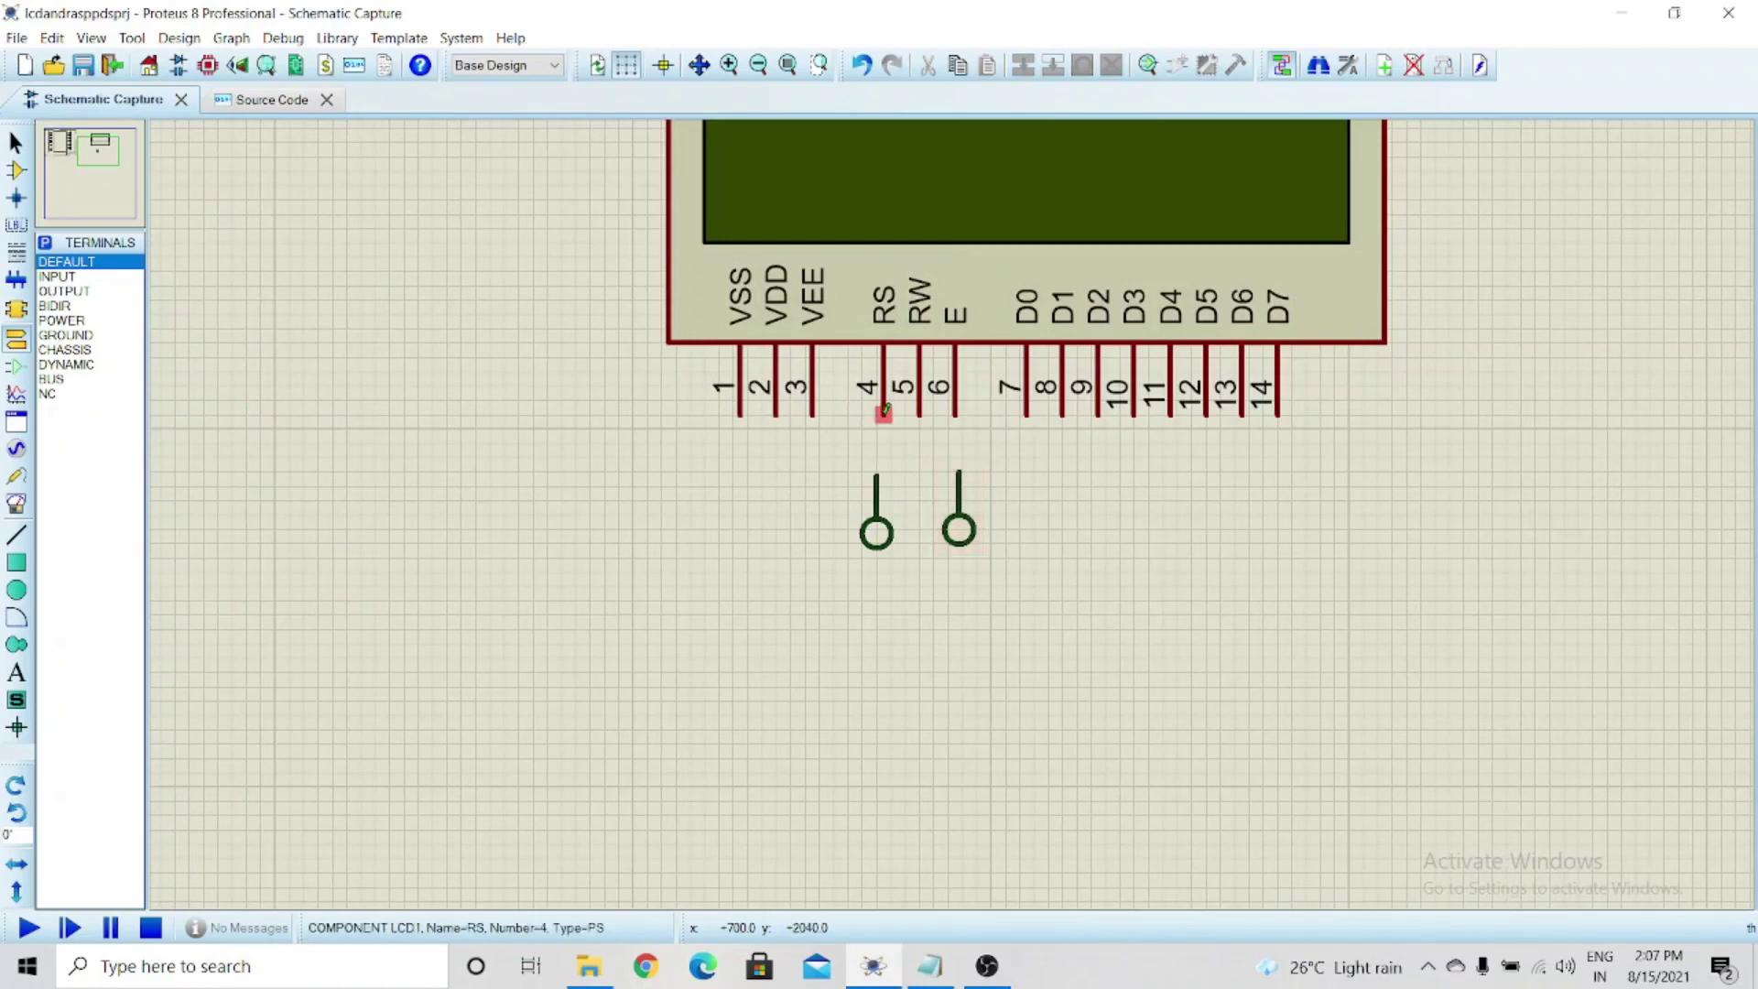
pyautogui.click(883, 412)
pyautogui.click(876, 475)
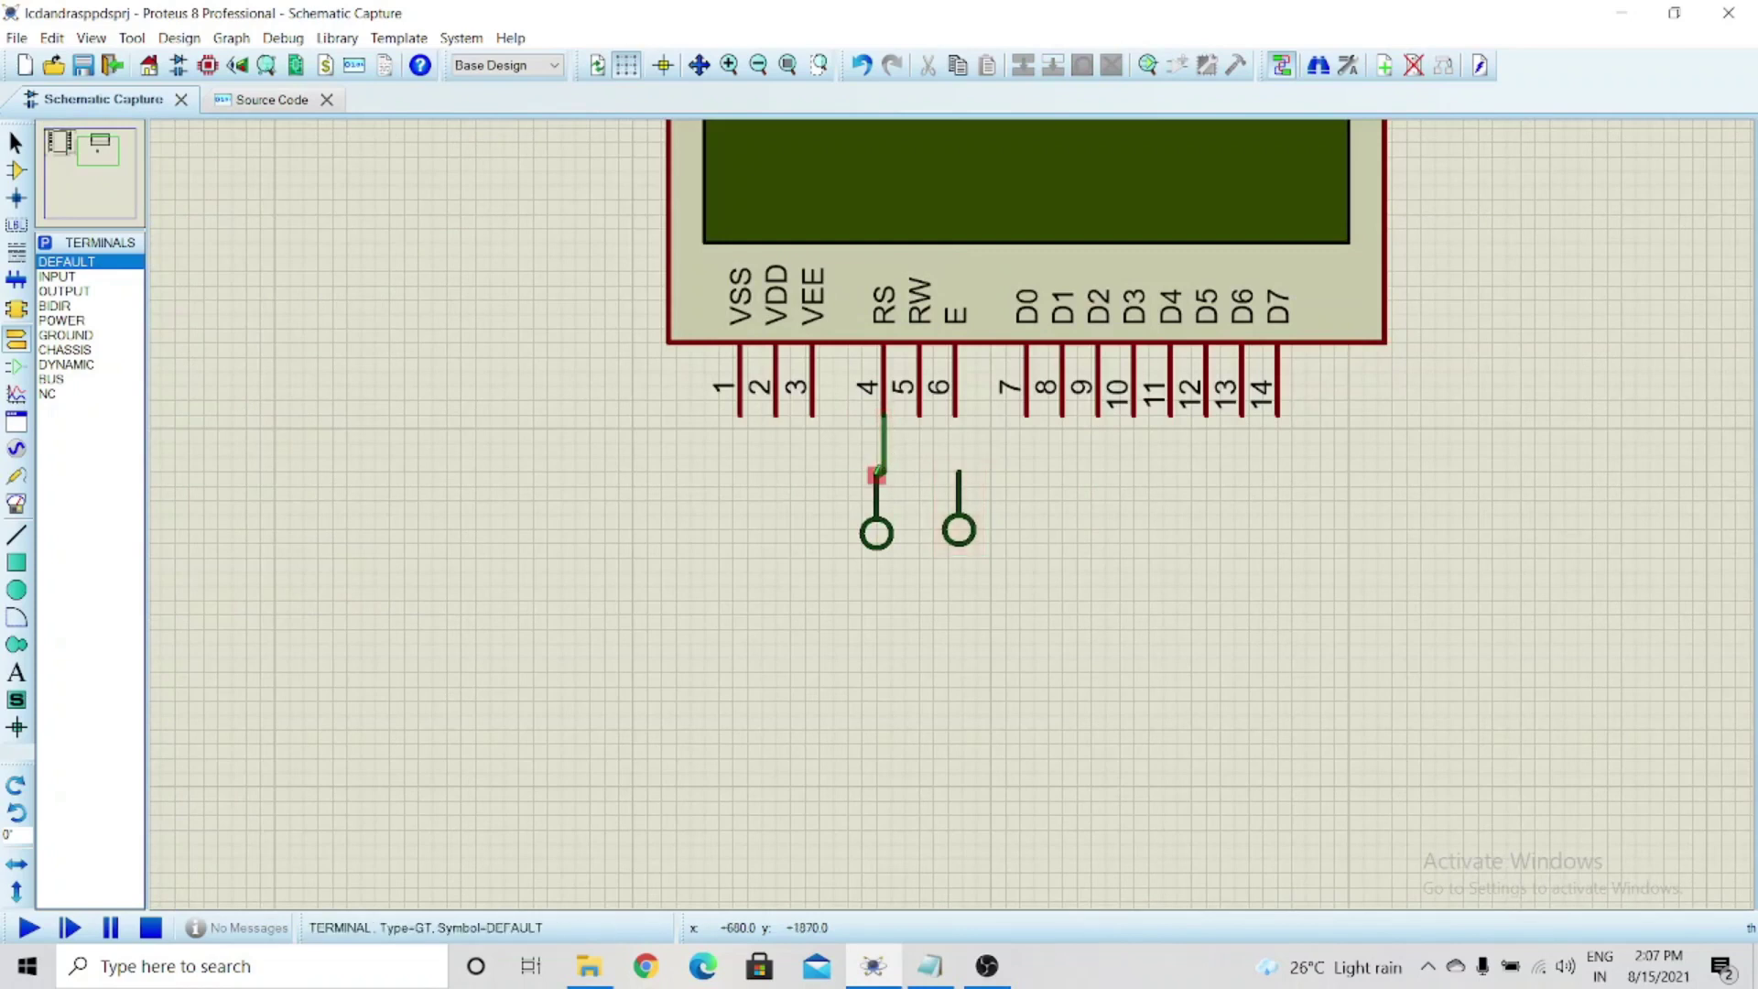
pyautogui.click(957, 412)
pyautogui.click(959, 472)
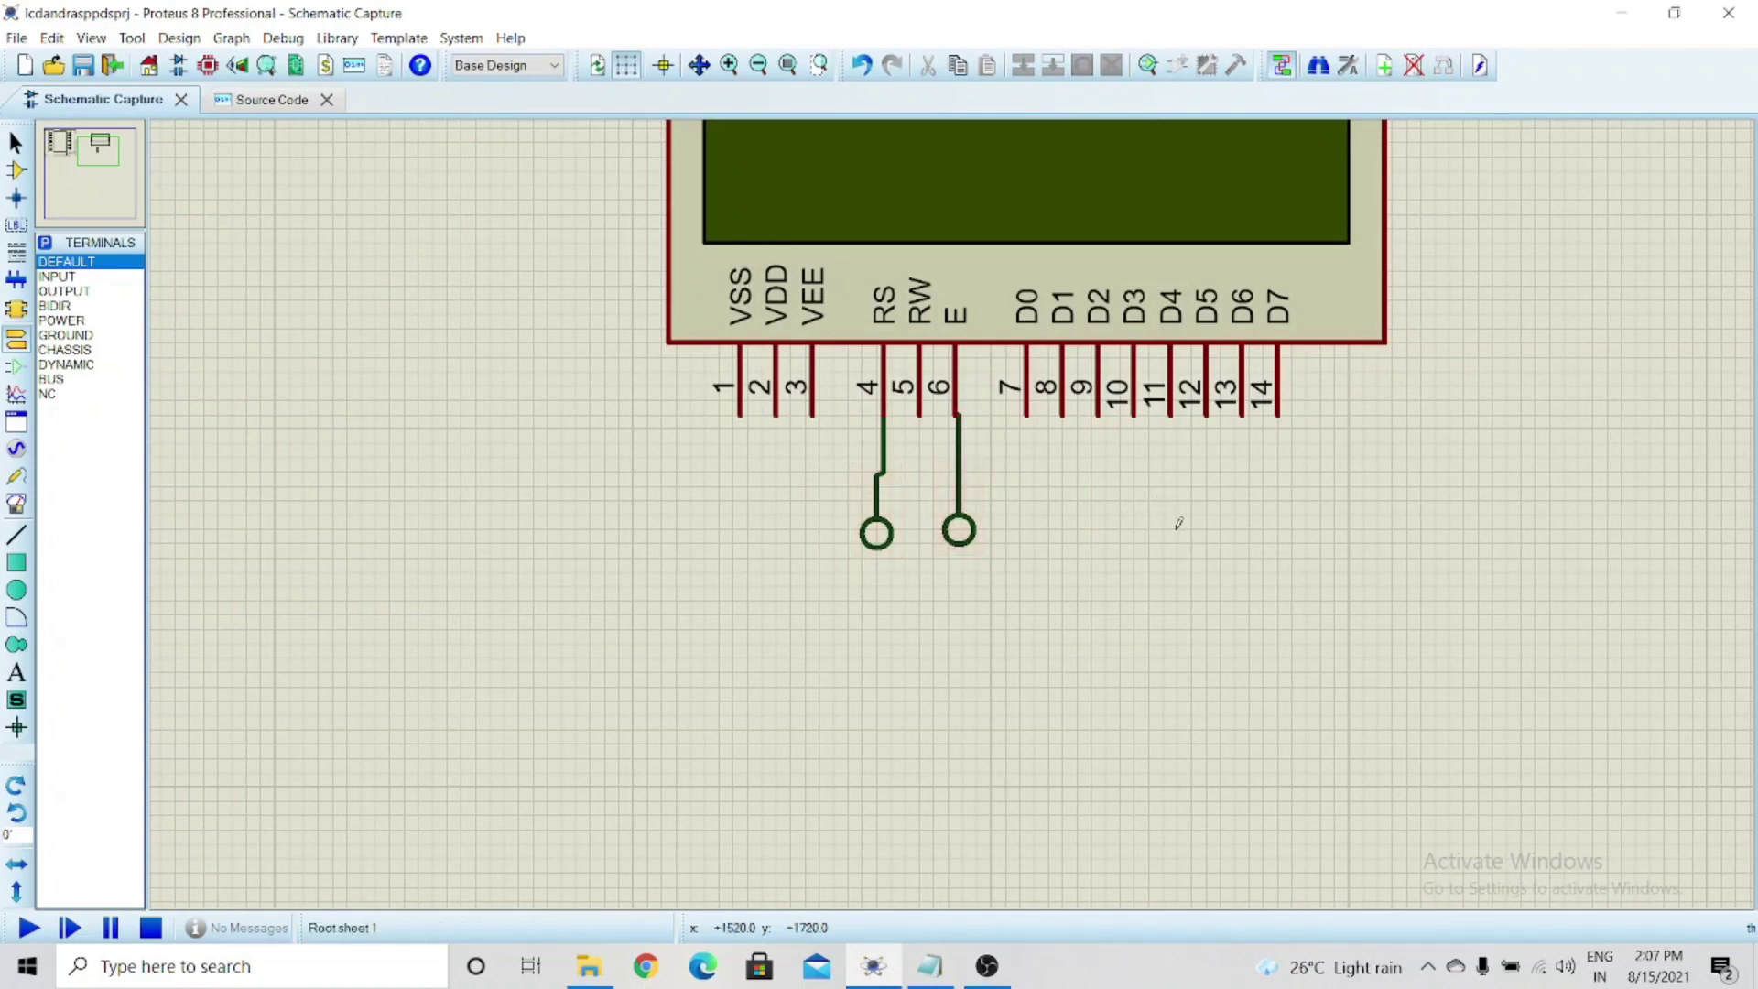
# Place four more default terminals, rotate them 90 degrees anti-clockwise and move them in a row beneath the LCD's D4 to D7 pins
pyautogui.click(1159, 564)
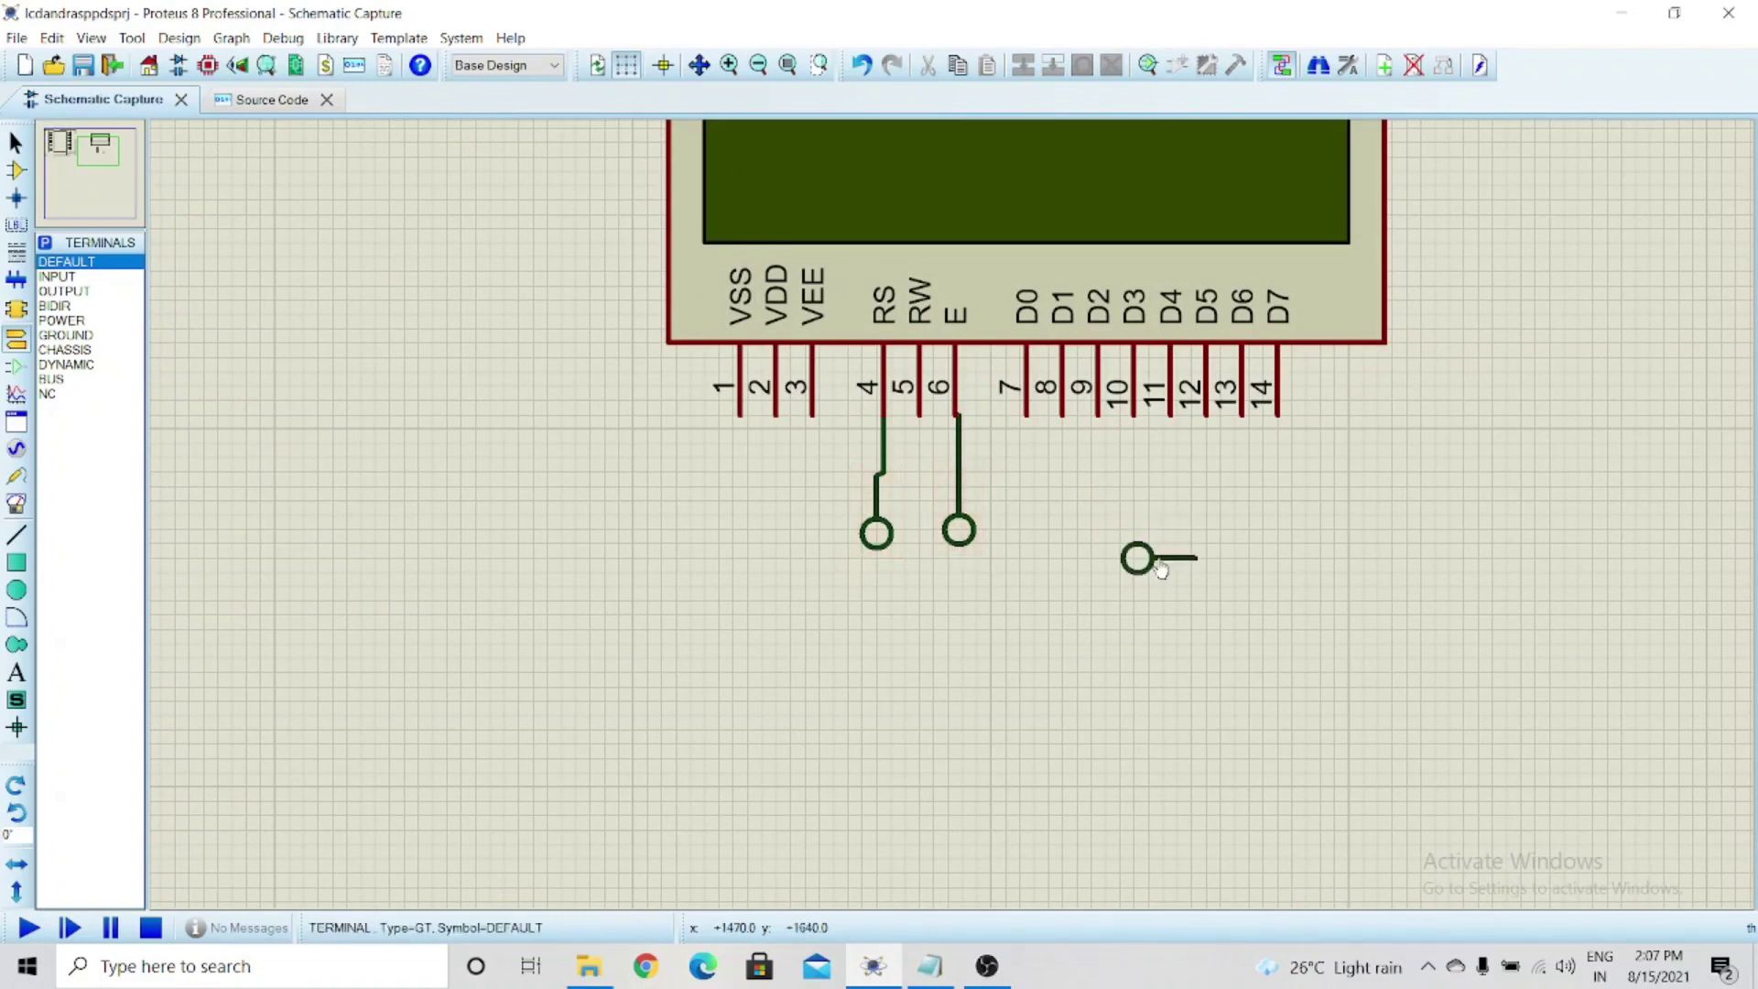
pyautogui.click(1161, 618)
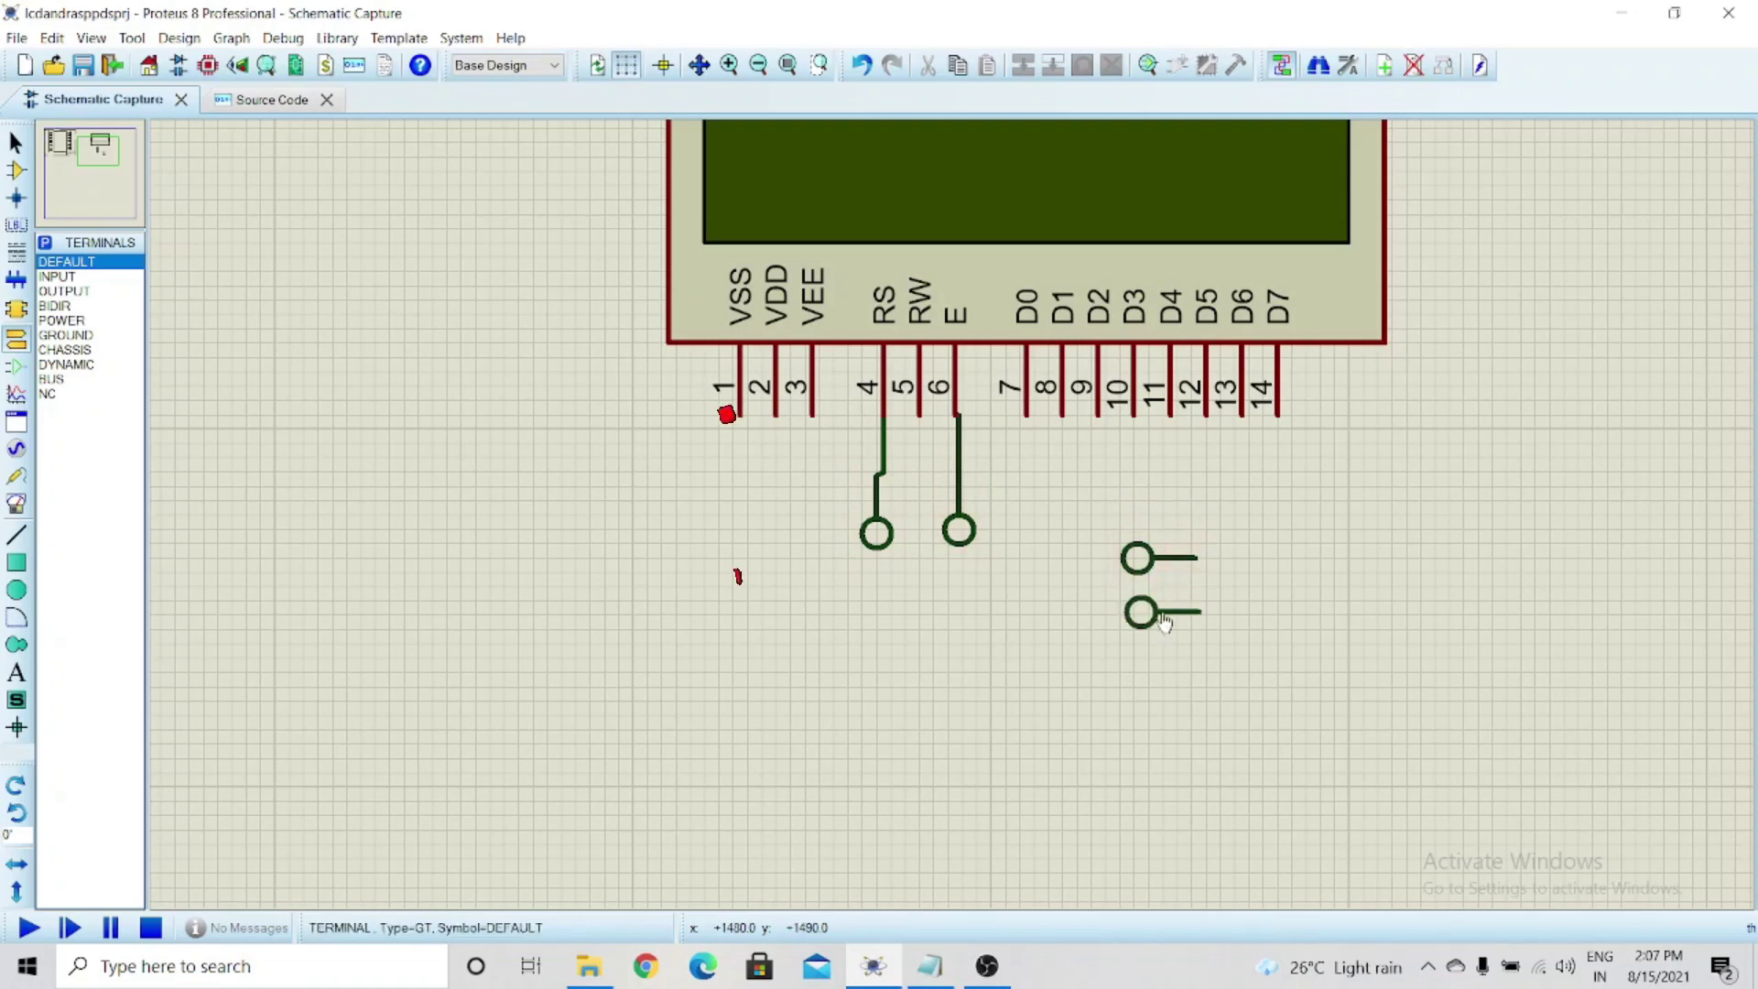
pyautogui.click(1160, 682)
pyautogui.click(1167, 745)
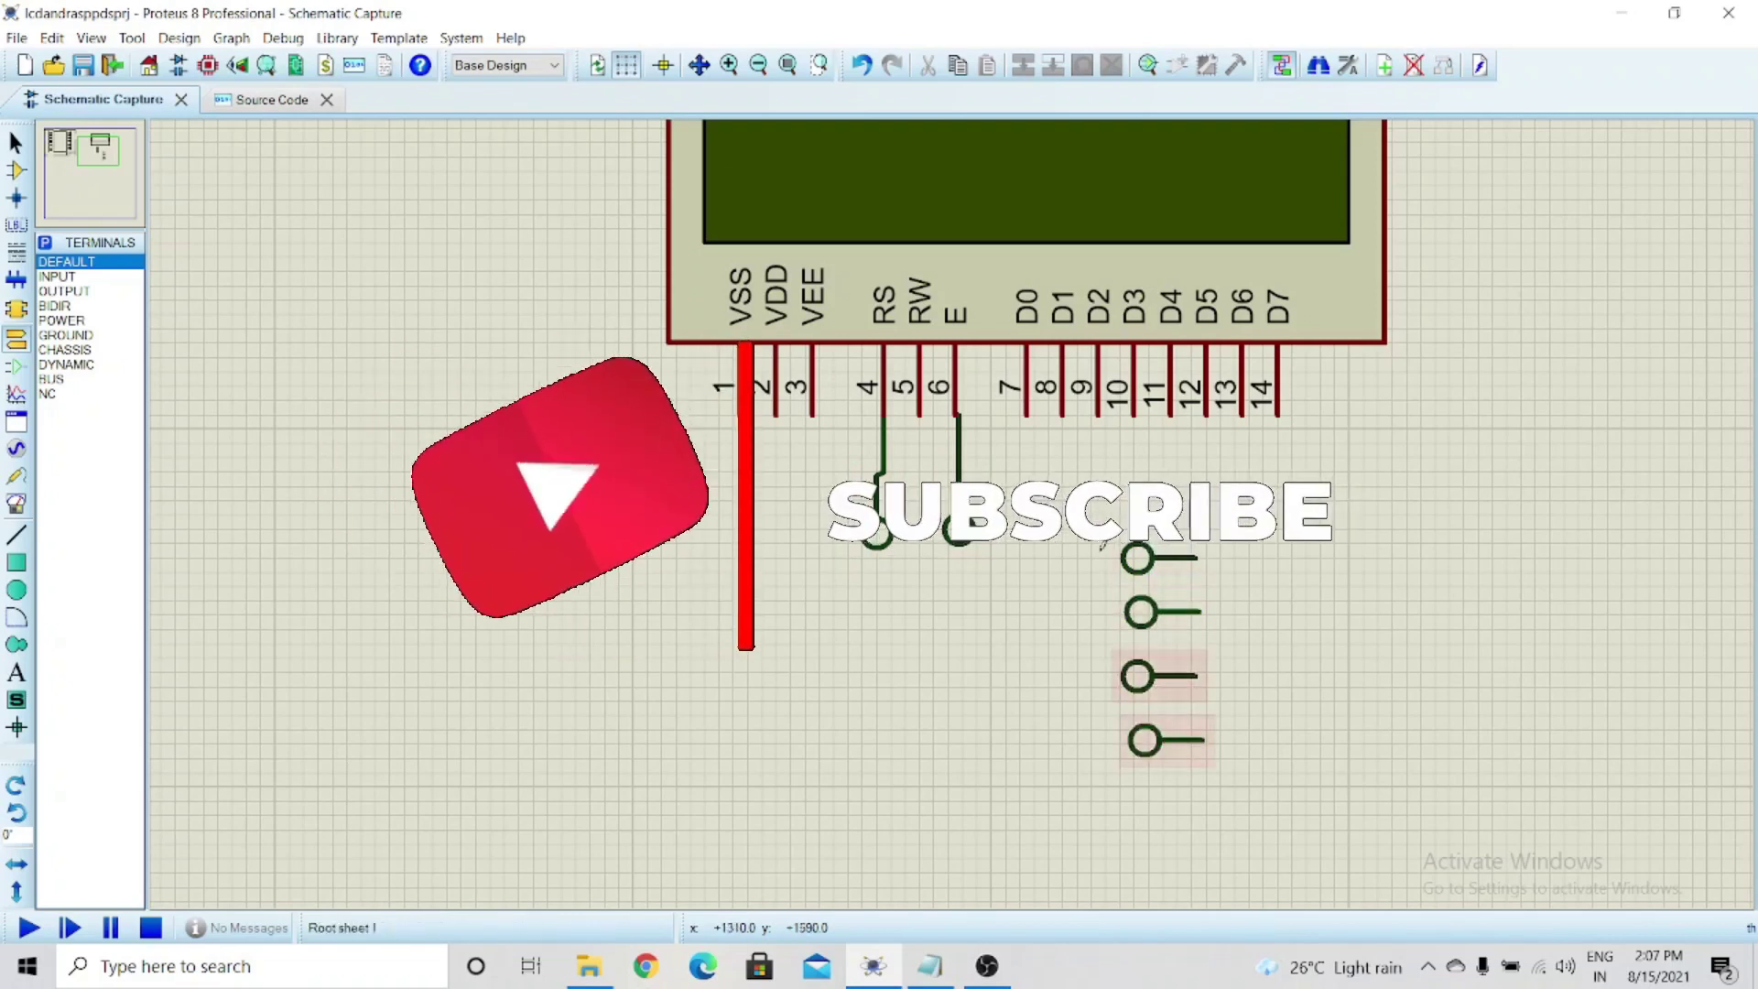
pyautogui.moveTo(1091, 517); pyautogui.dragTo(1260, 789)
pyautogui.rightClick(1209, 666)
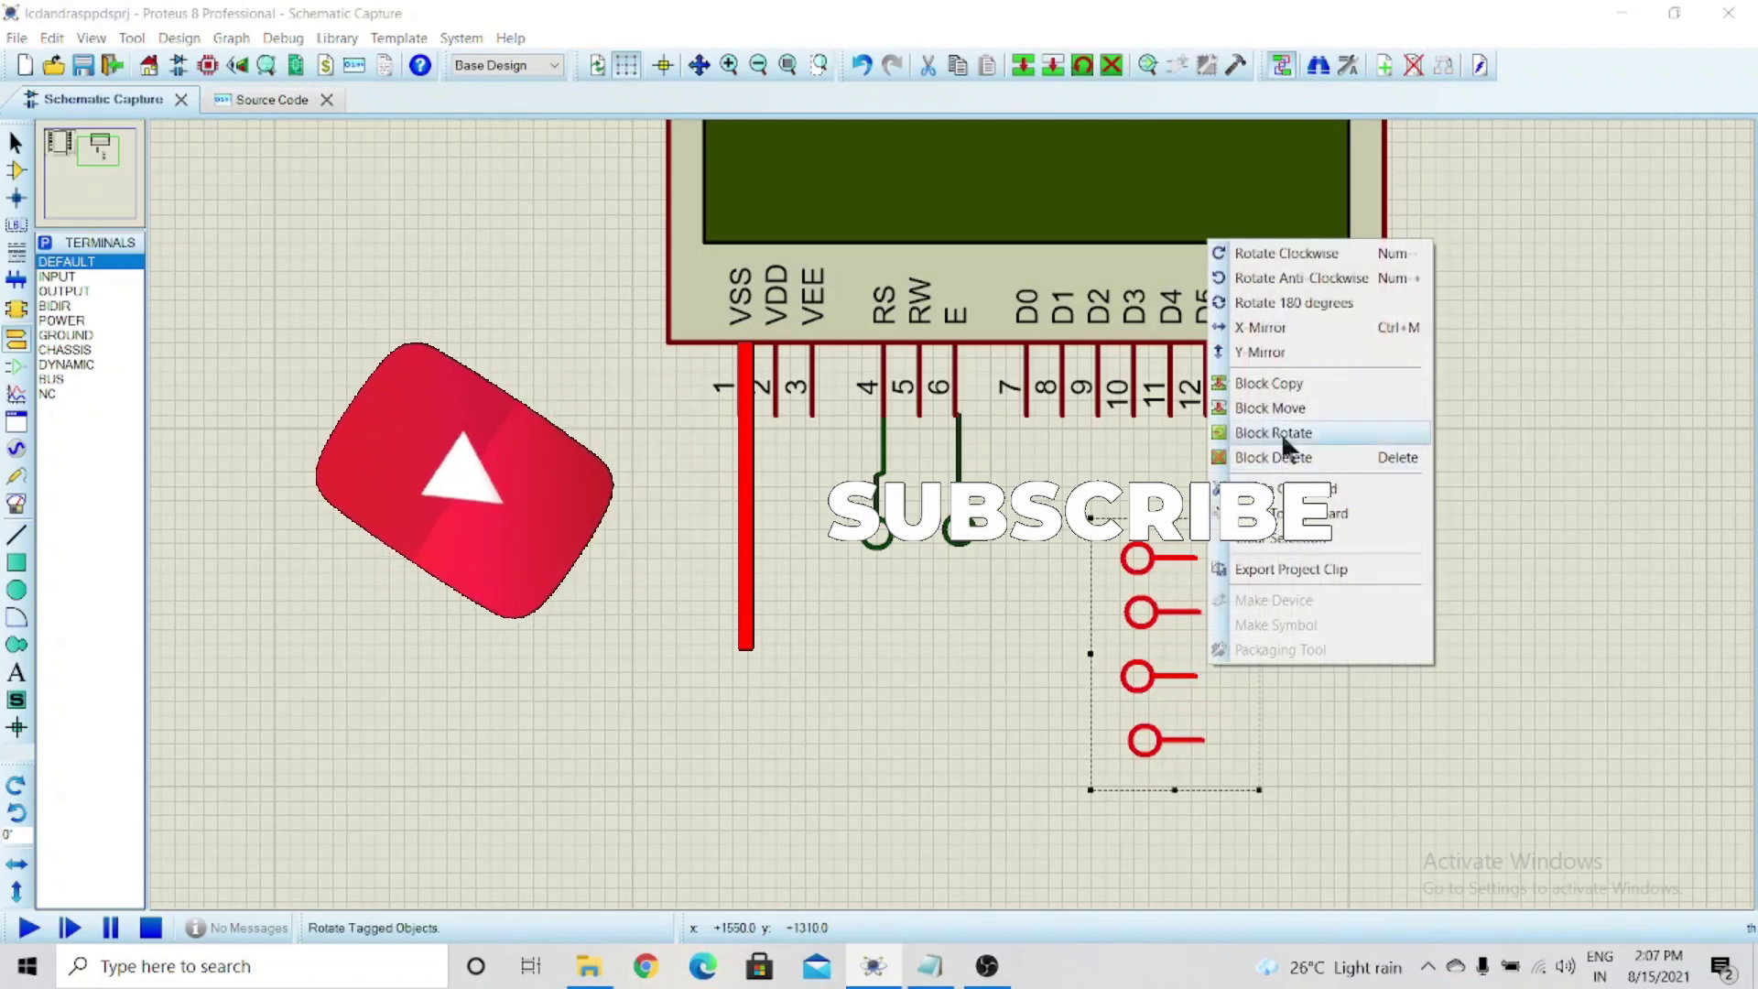
pyautogui.click(1300, 276)
pyautogui.moveTo(1202, 627); pyautogui.dragTo(1241, 508)
pyautogui.click(1441, 467)
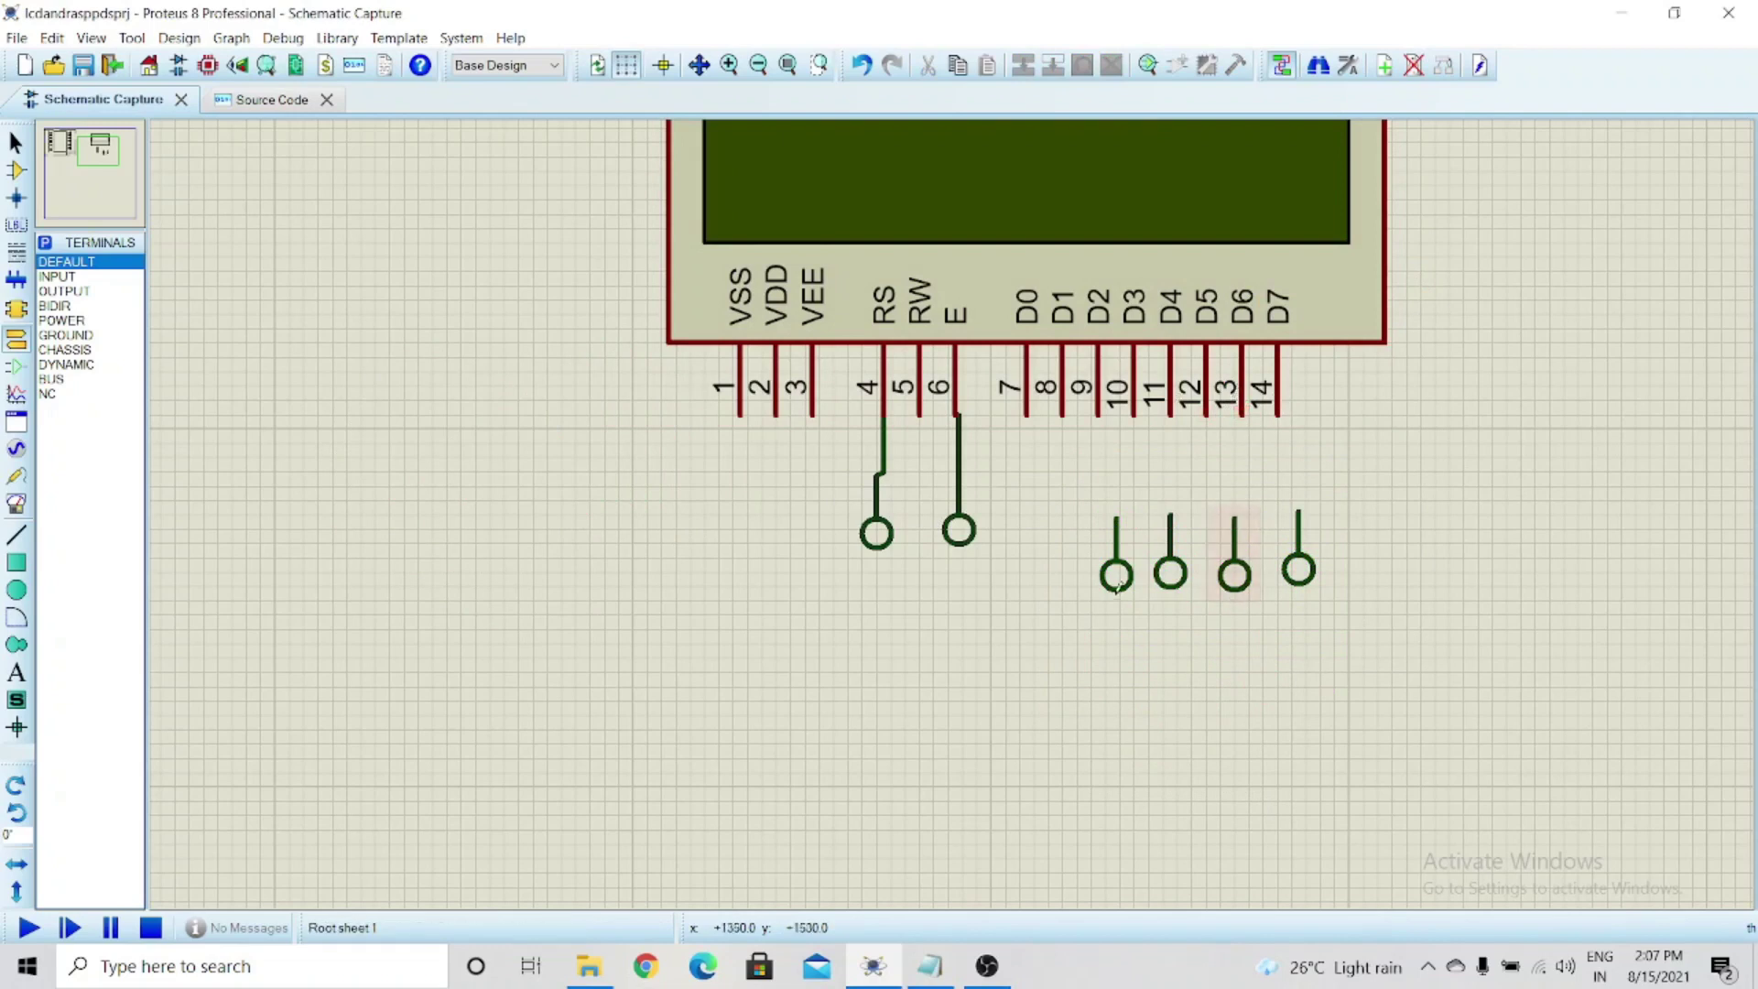
# Wire the LCD's D4, D5, D6 and D7 pins in order to the four terminals beneath them
pyautogui.click(1172, 417)
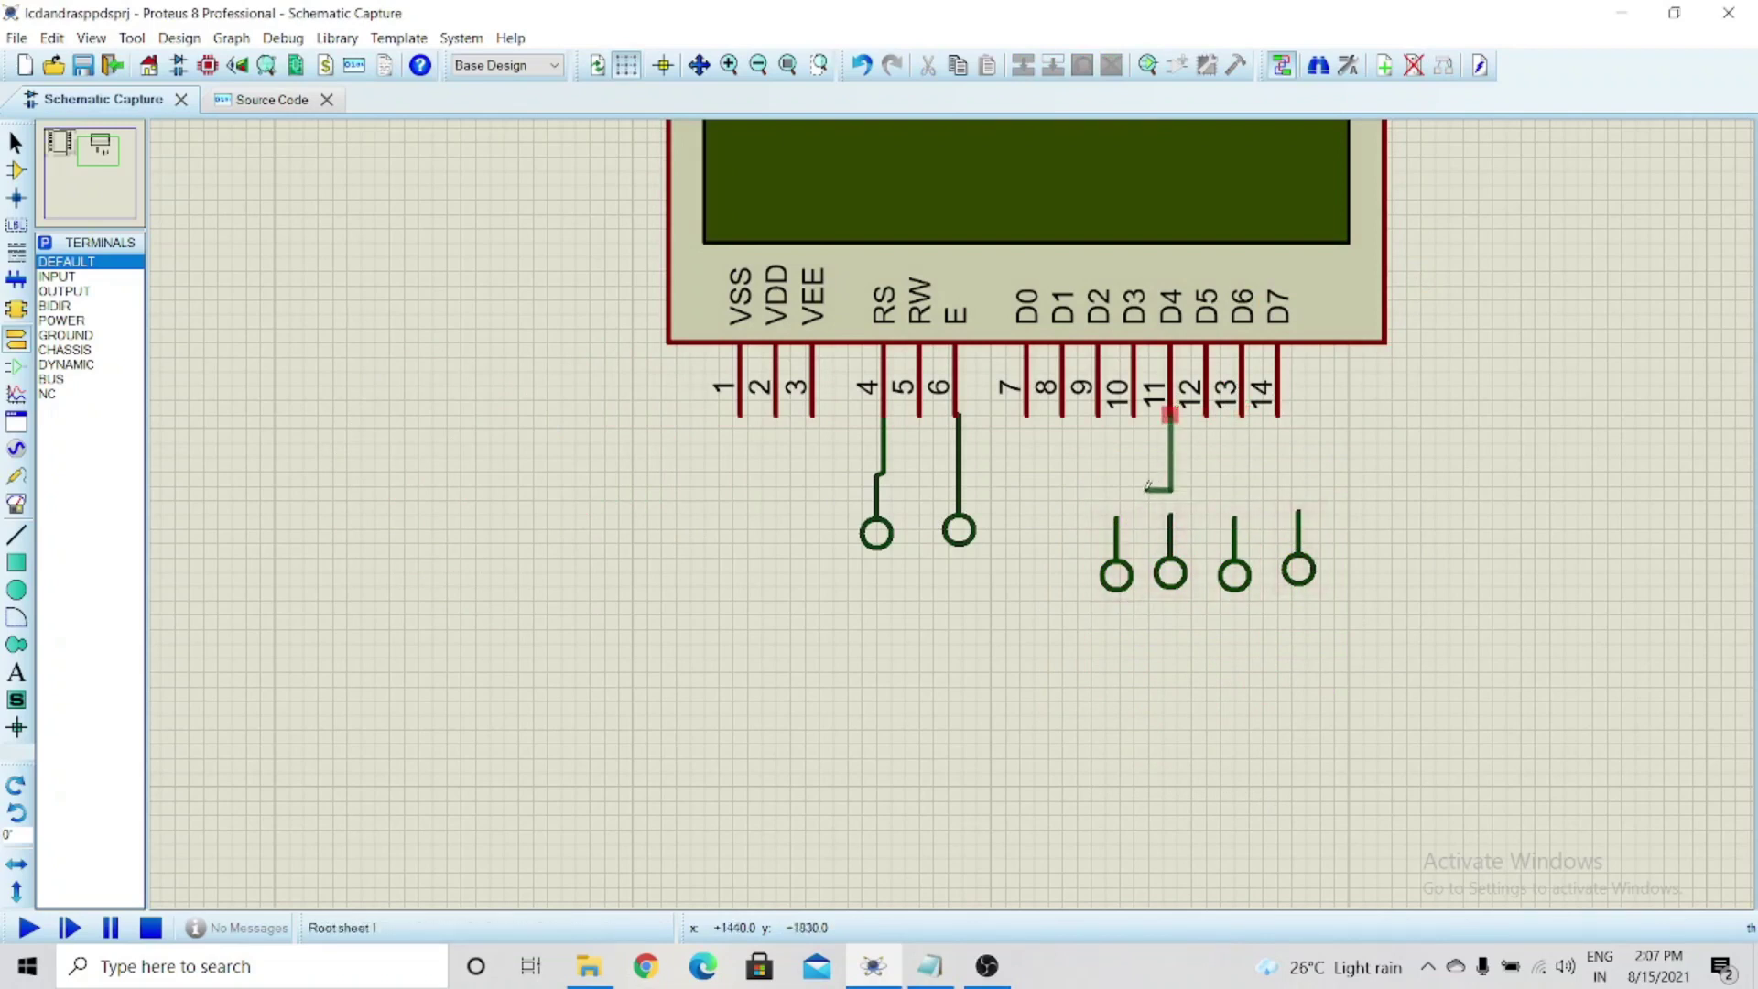
pyautogui.click(1115, 518)
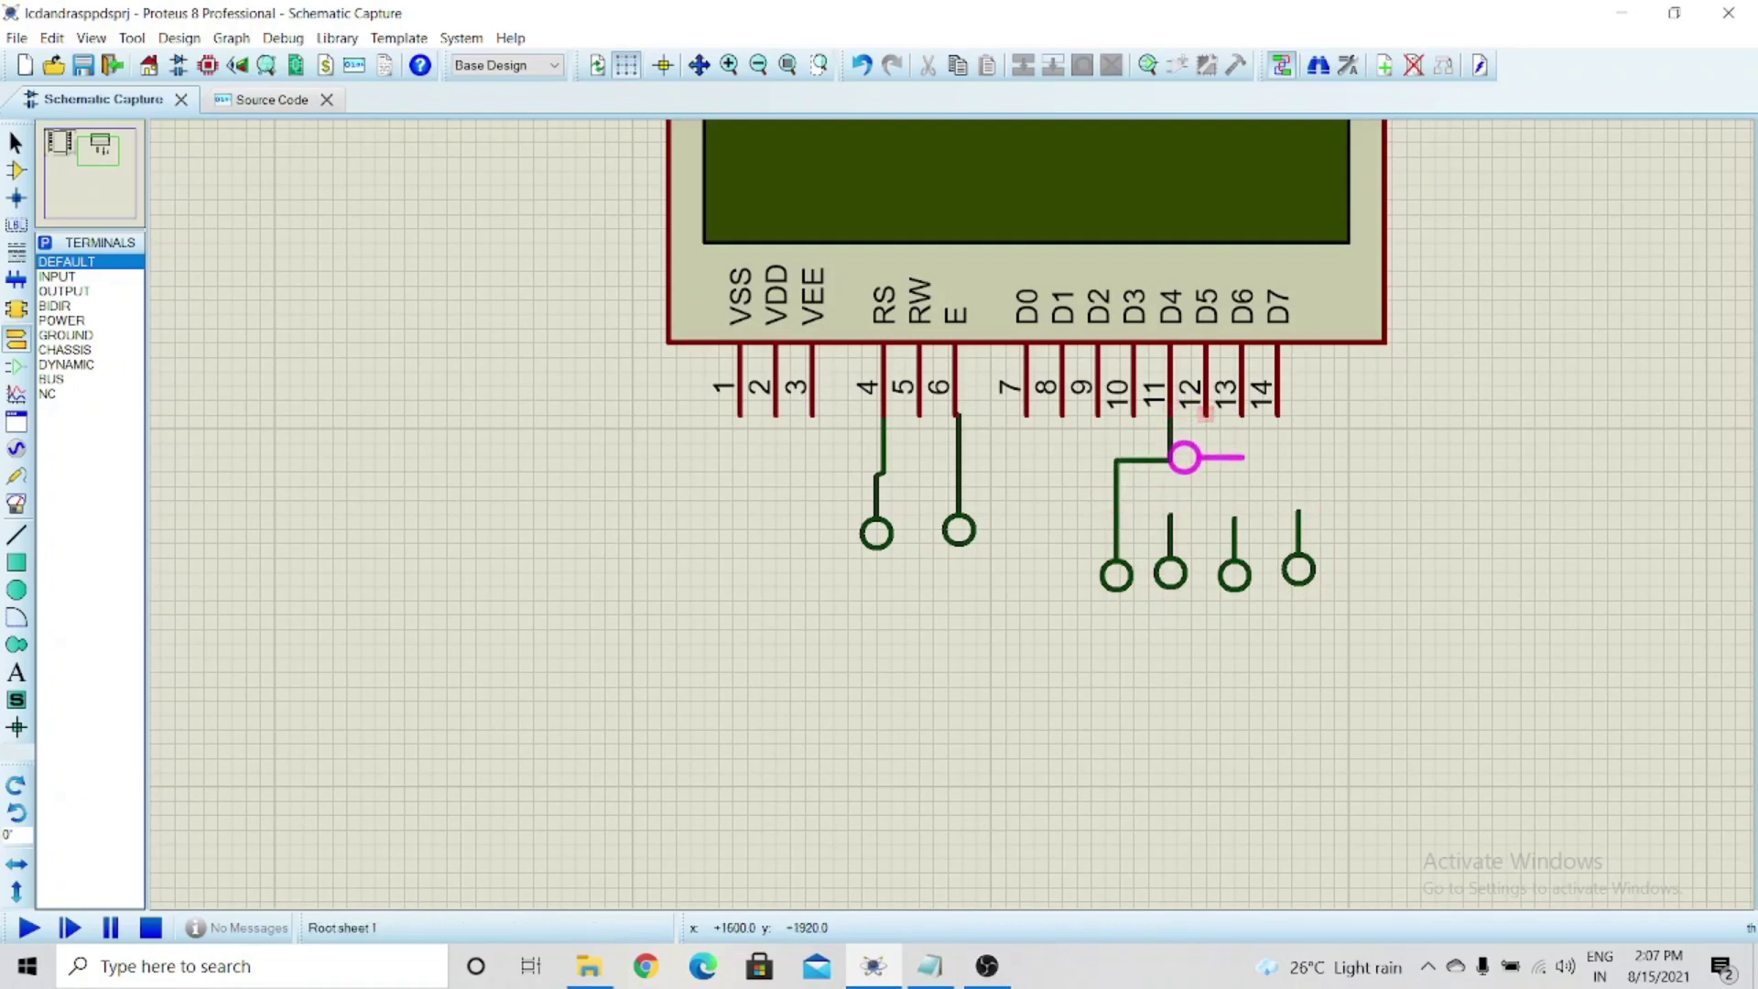
pyautogui.click(1207, 415)
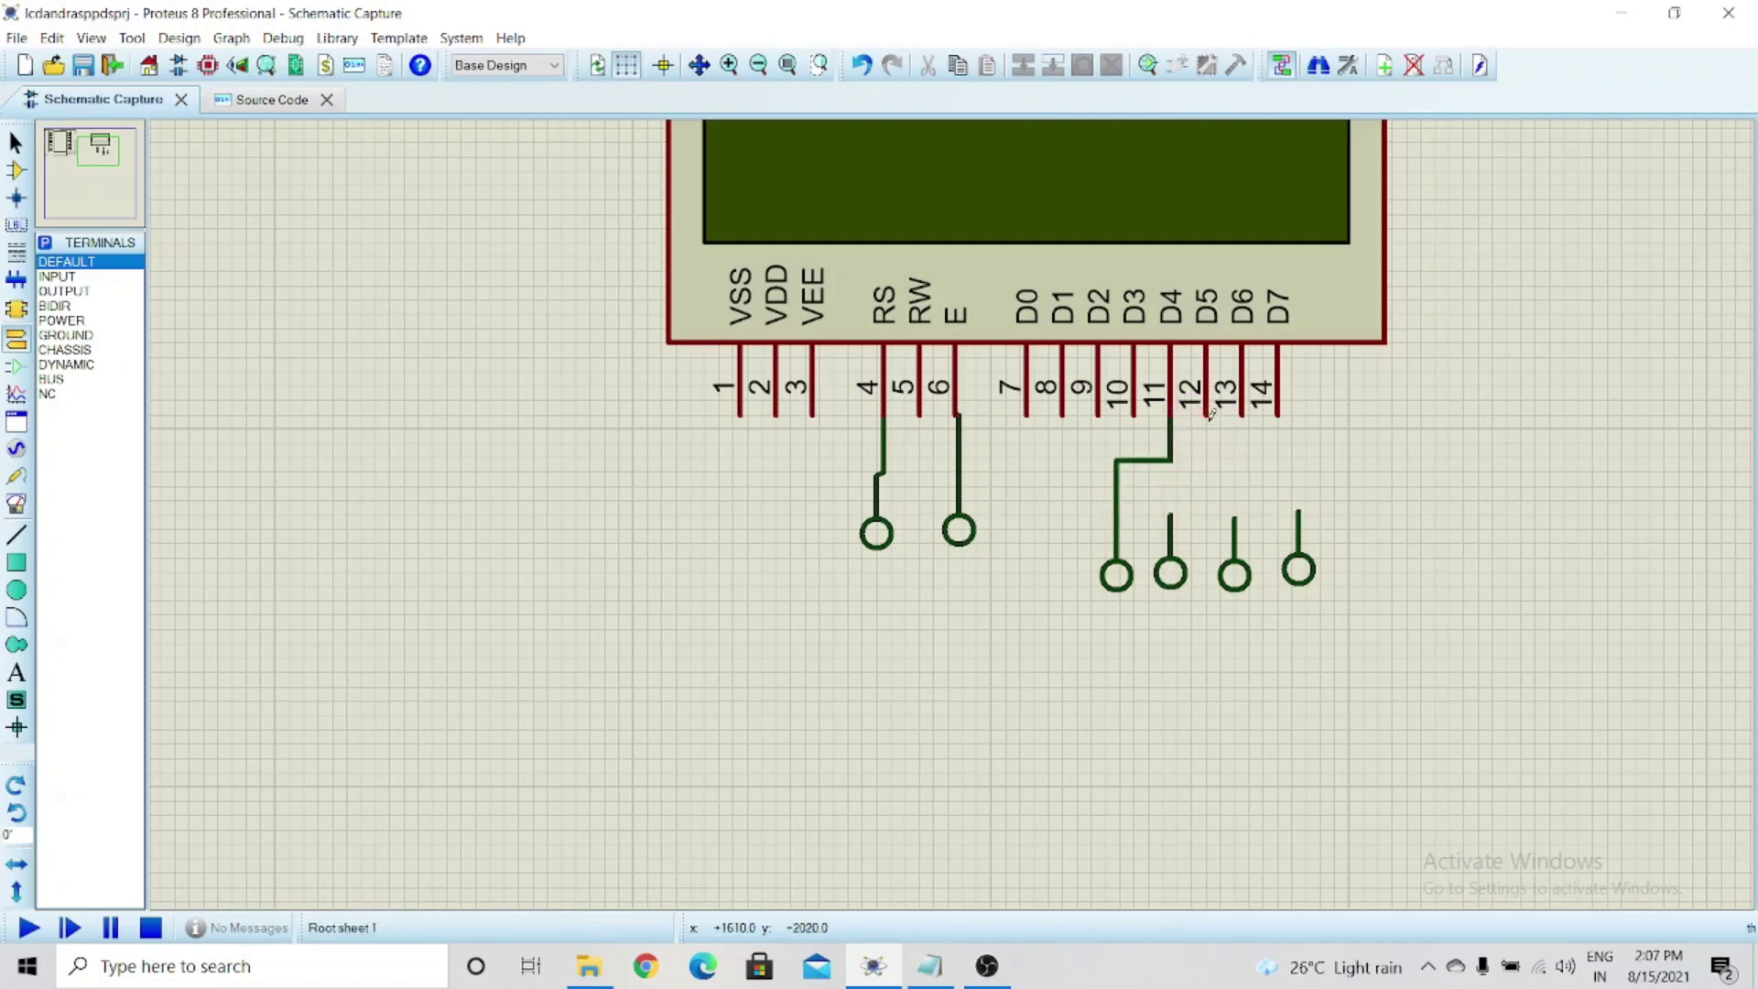
pyautogui.click(1170, 515)
pyautogui.click(1246, 412)
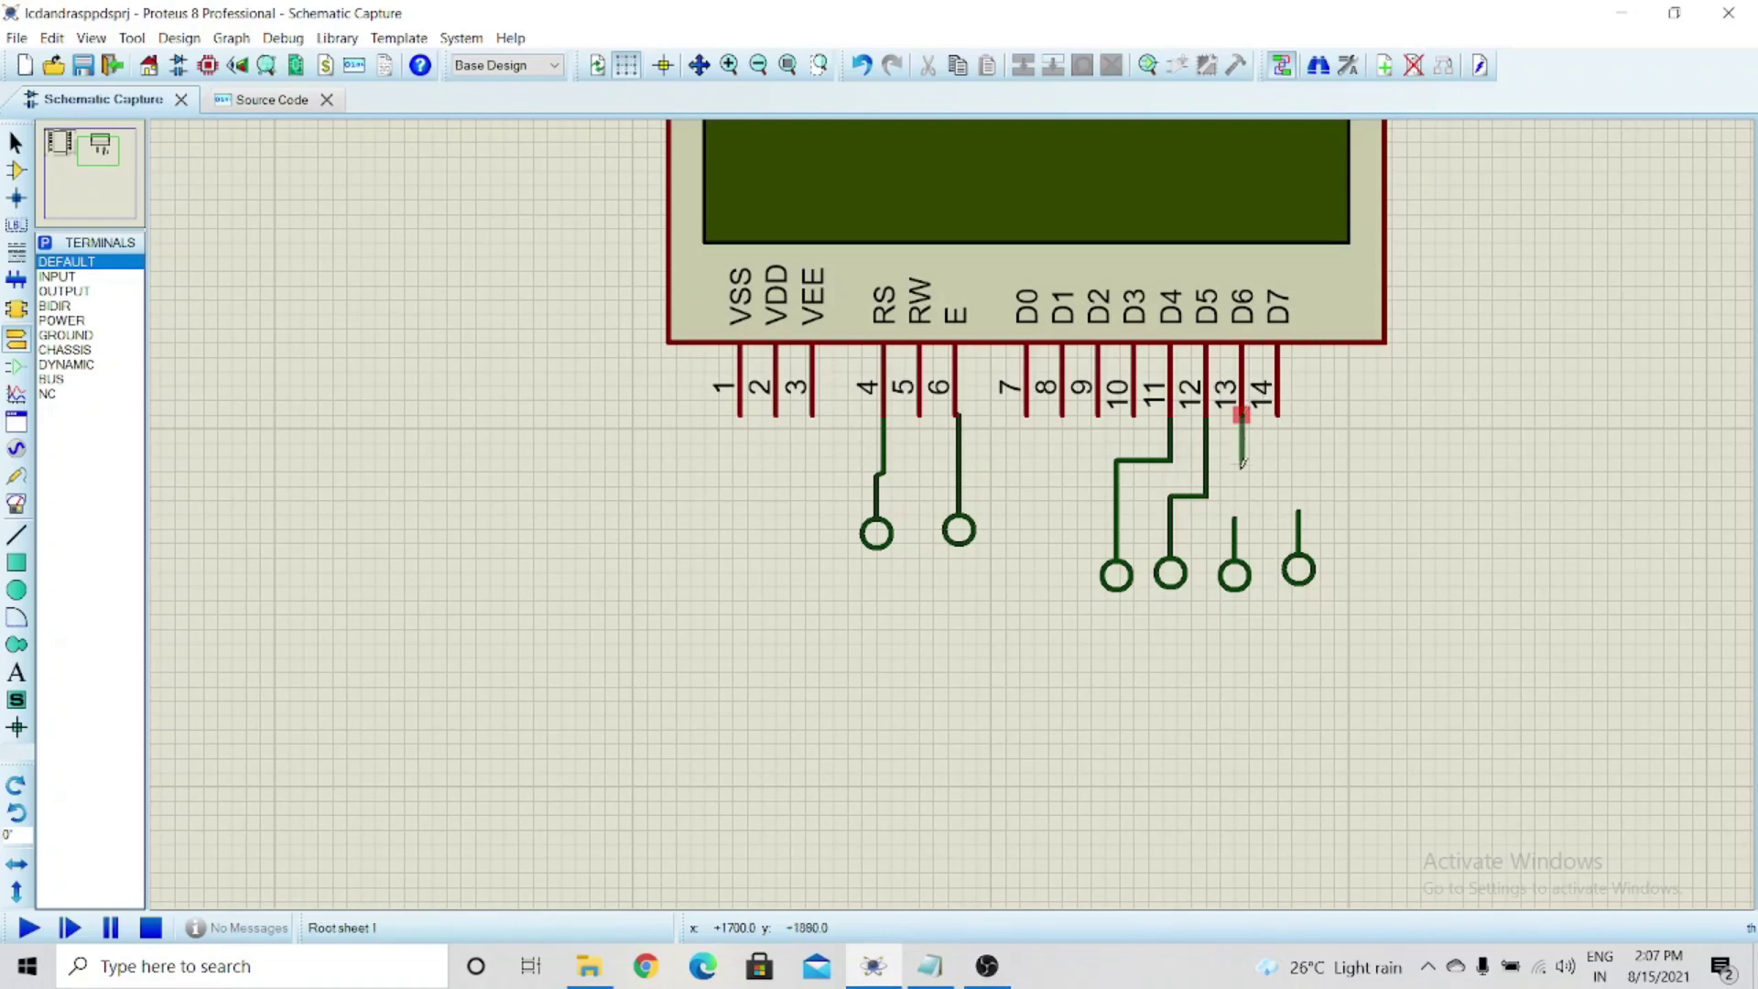
pyautogui.click(1235, 518)
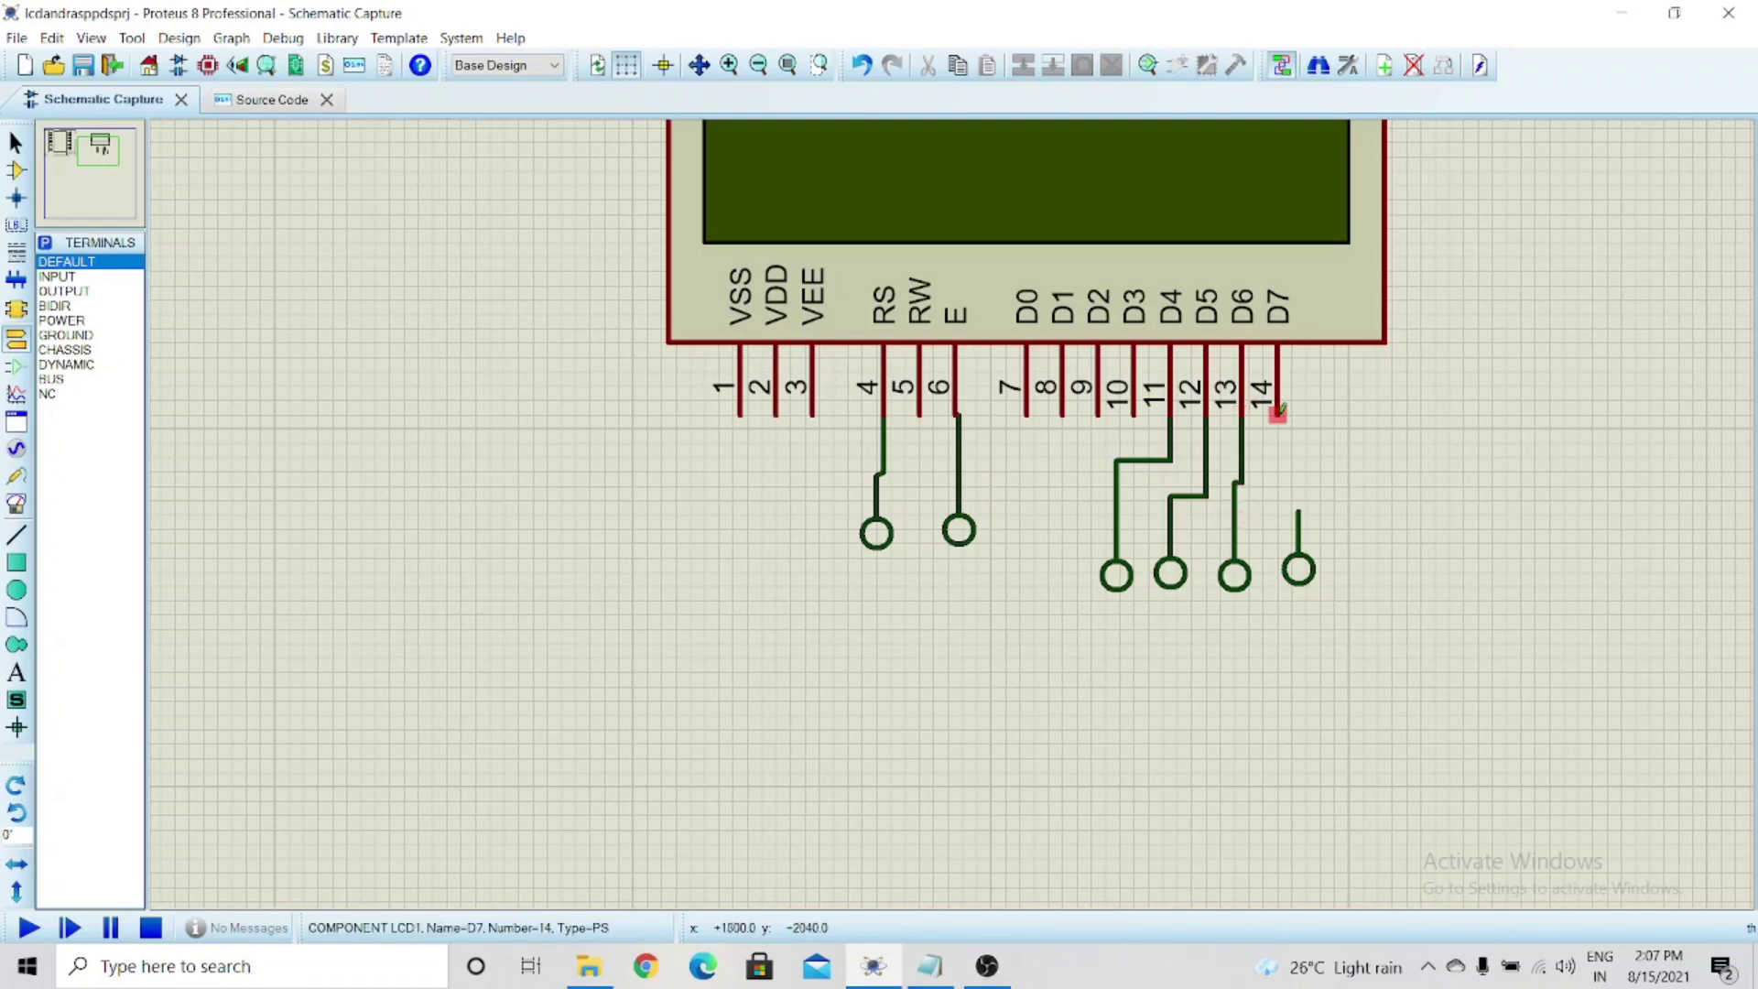
pyautogui.click(1279, 413)
pyautogui.click(1299, 510)
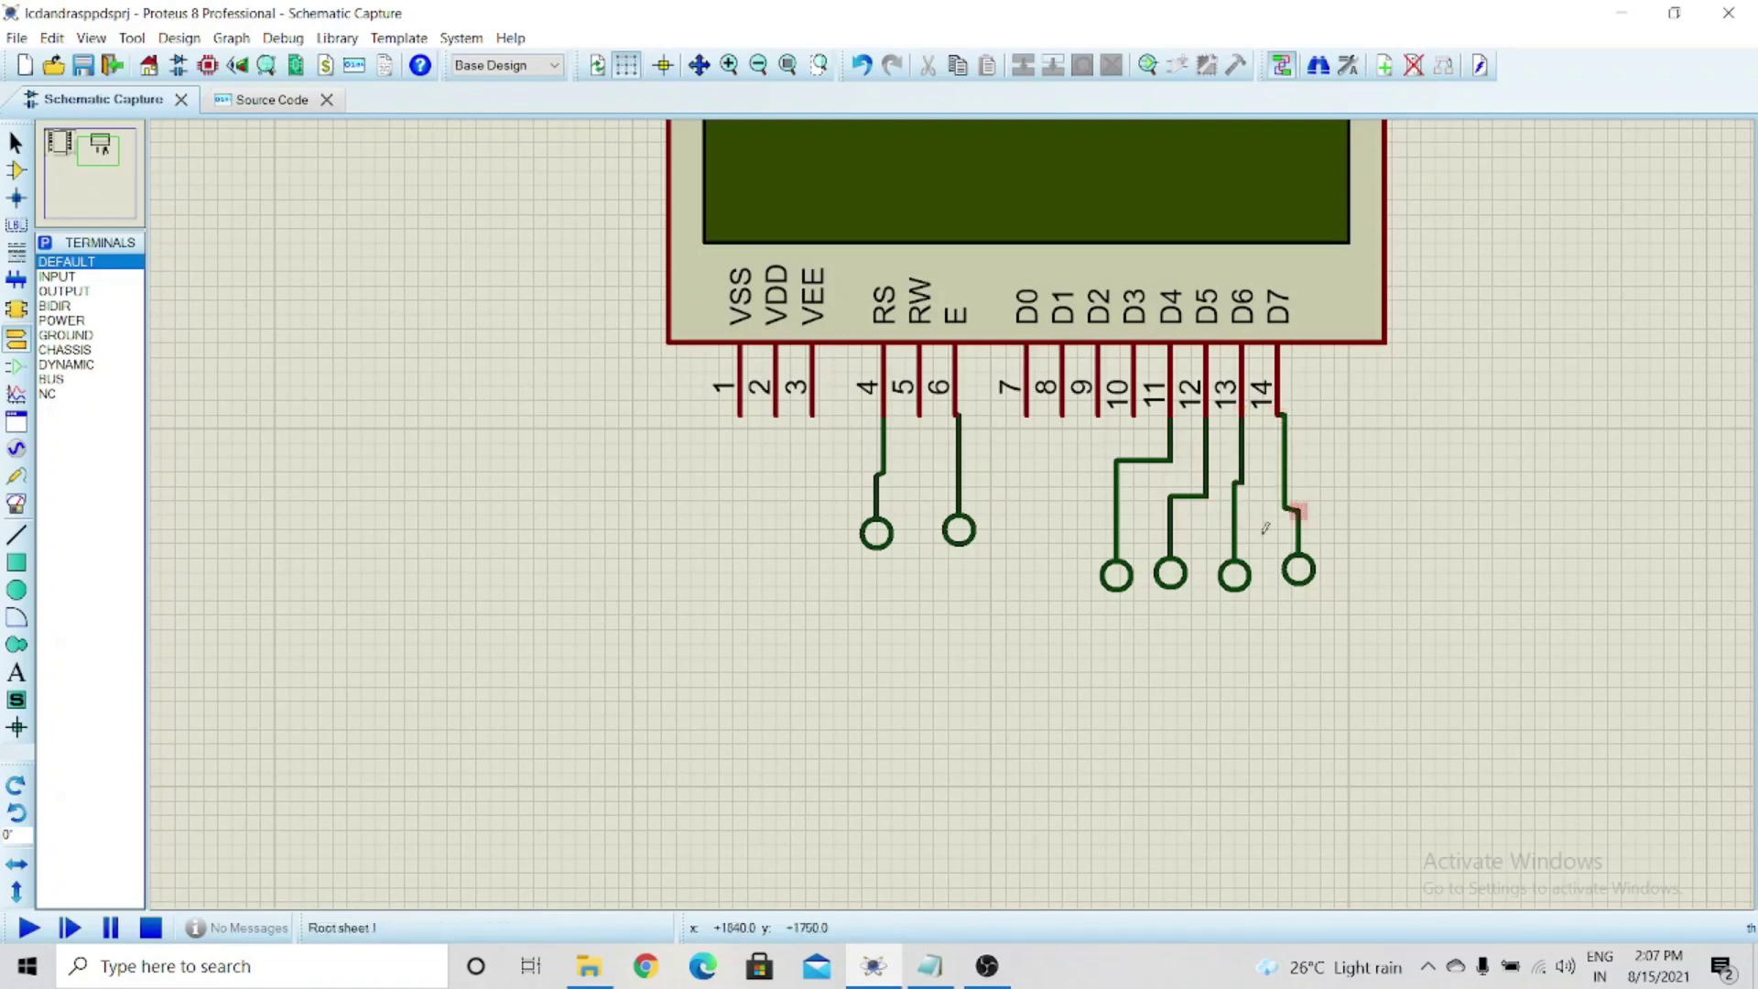
# Check the GPIO numbers assigned to LCD_RS and LCD_E in the main.py source code
pyautogui.scroll(-3, 1029, 530)
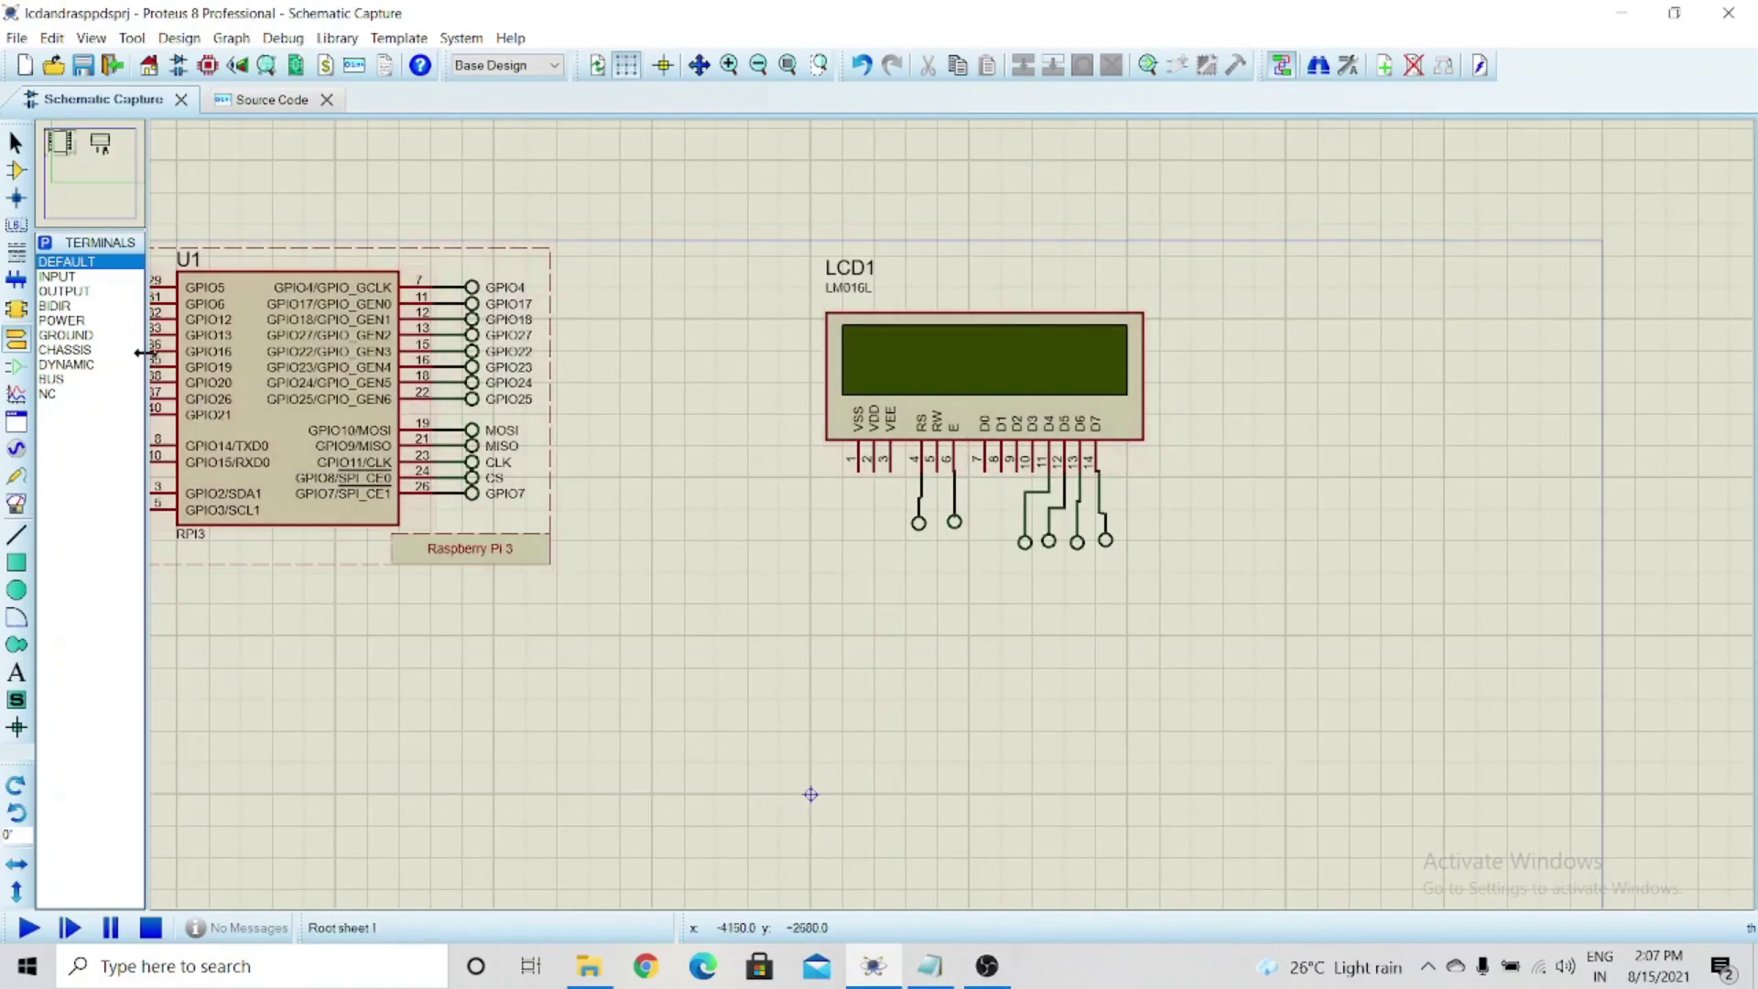
pyautogui.click(267, 100)
pyautogui.click(401, 278)
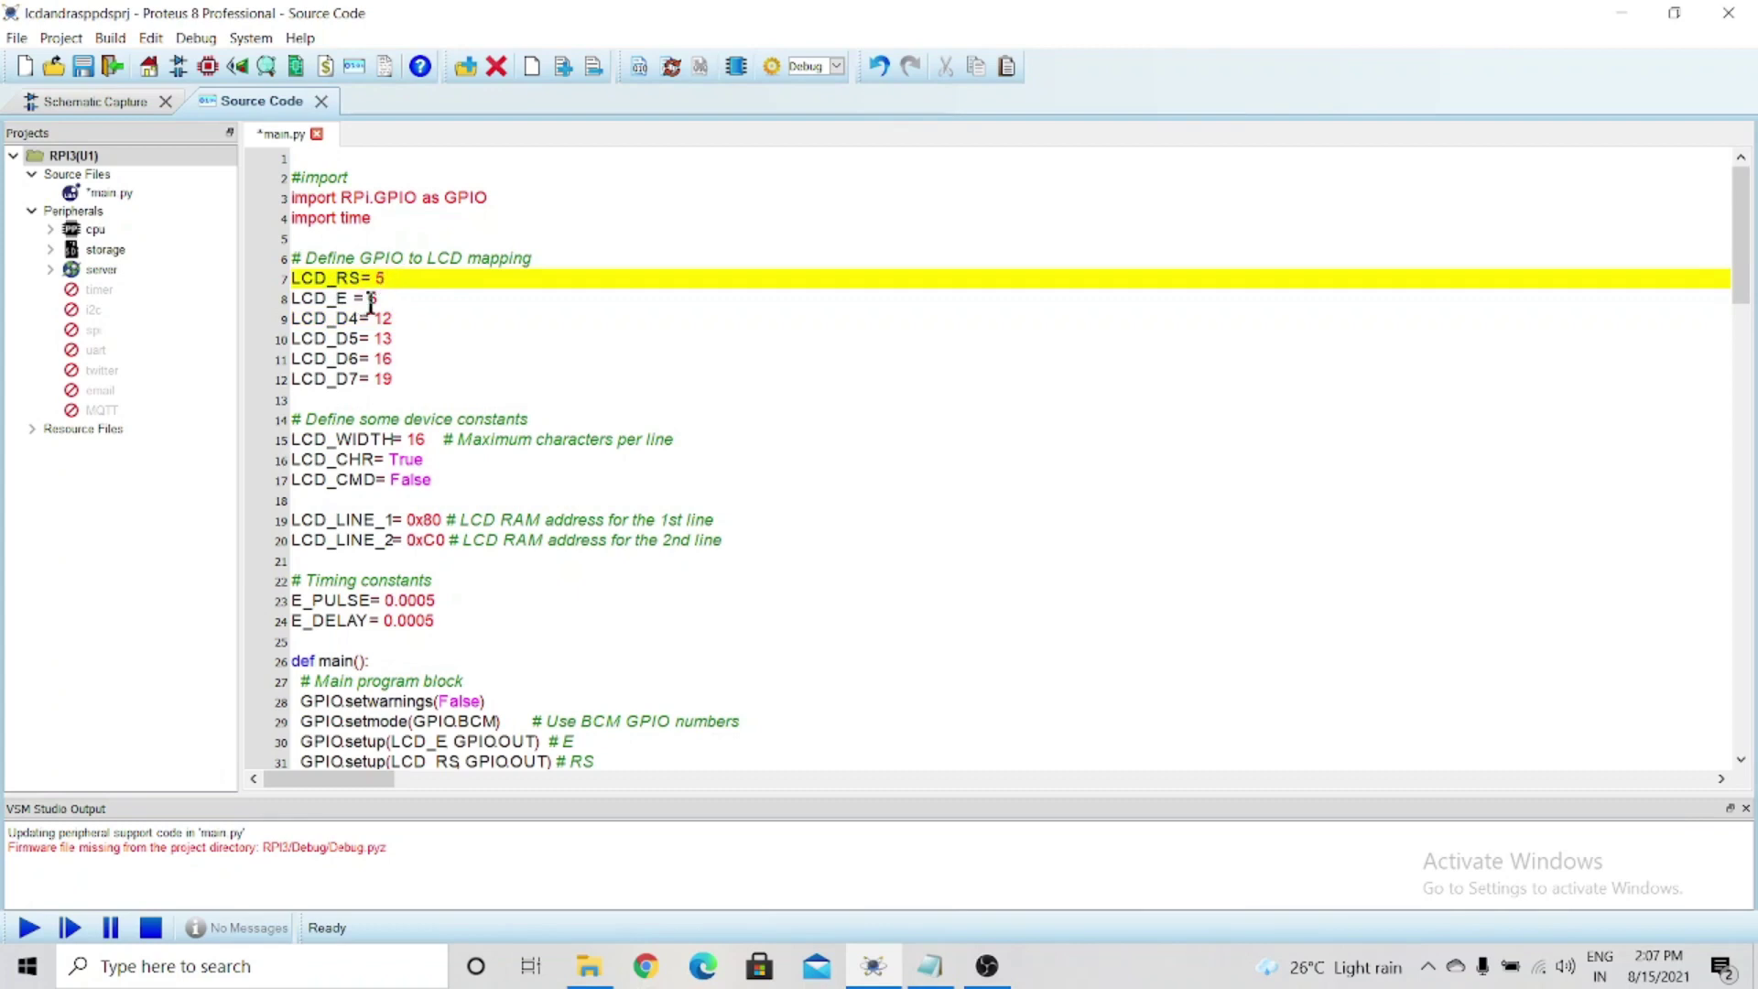
pyautogui.click(380, 300)
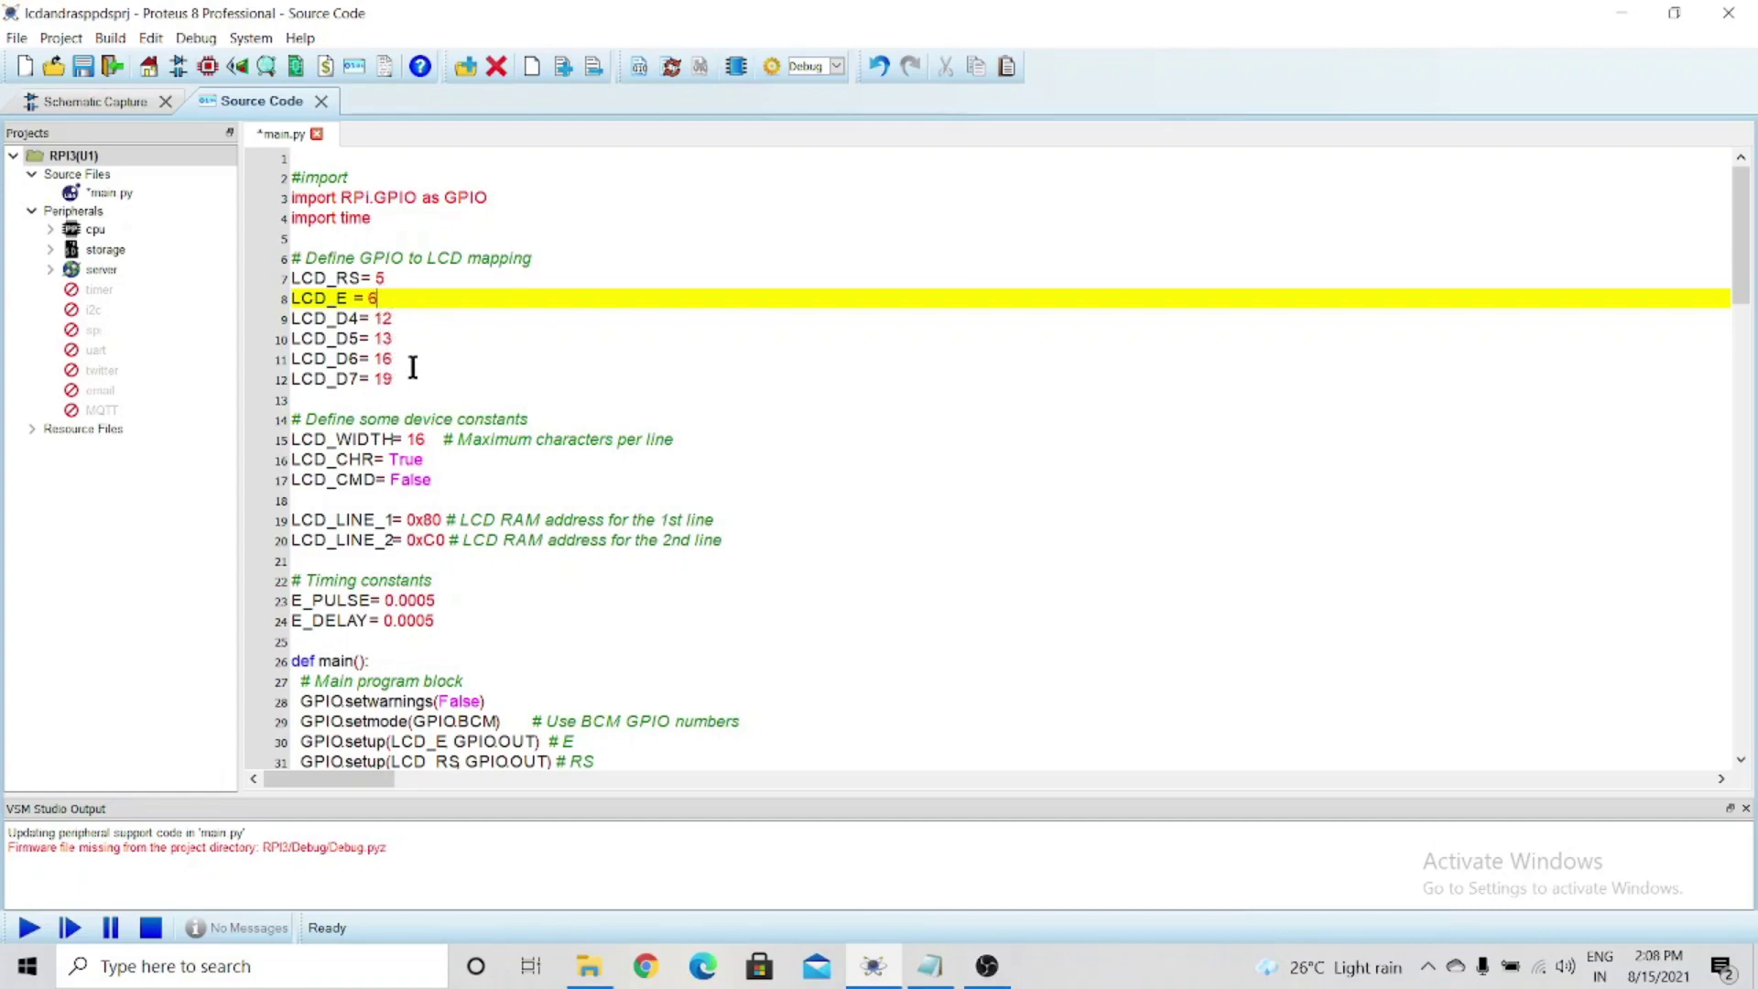
# Return to the schematic and label the terminal wired to the LCD's RS pin GPIO5
pyautogui.click(101, 101)
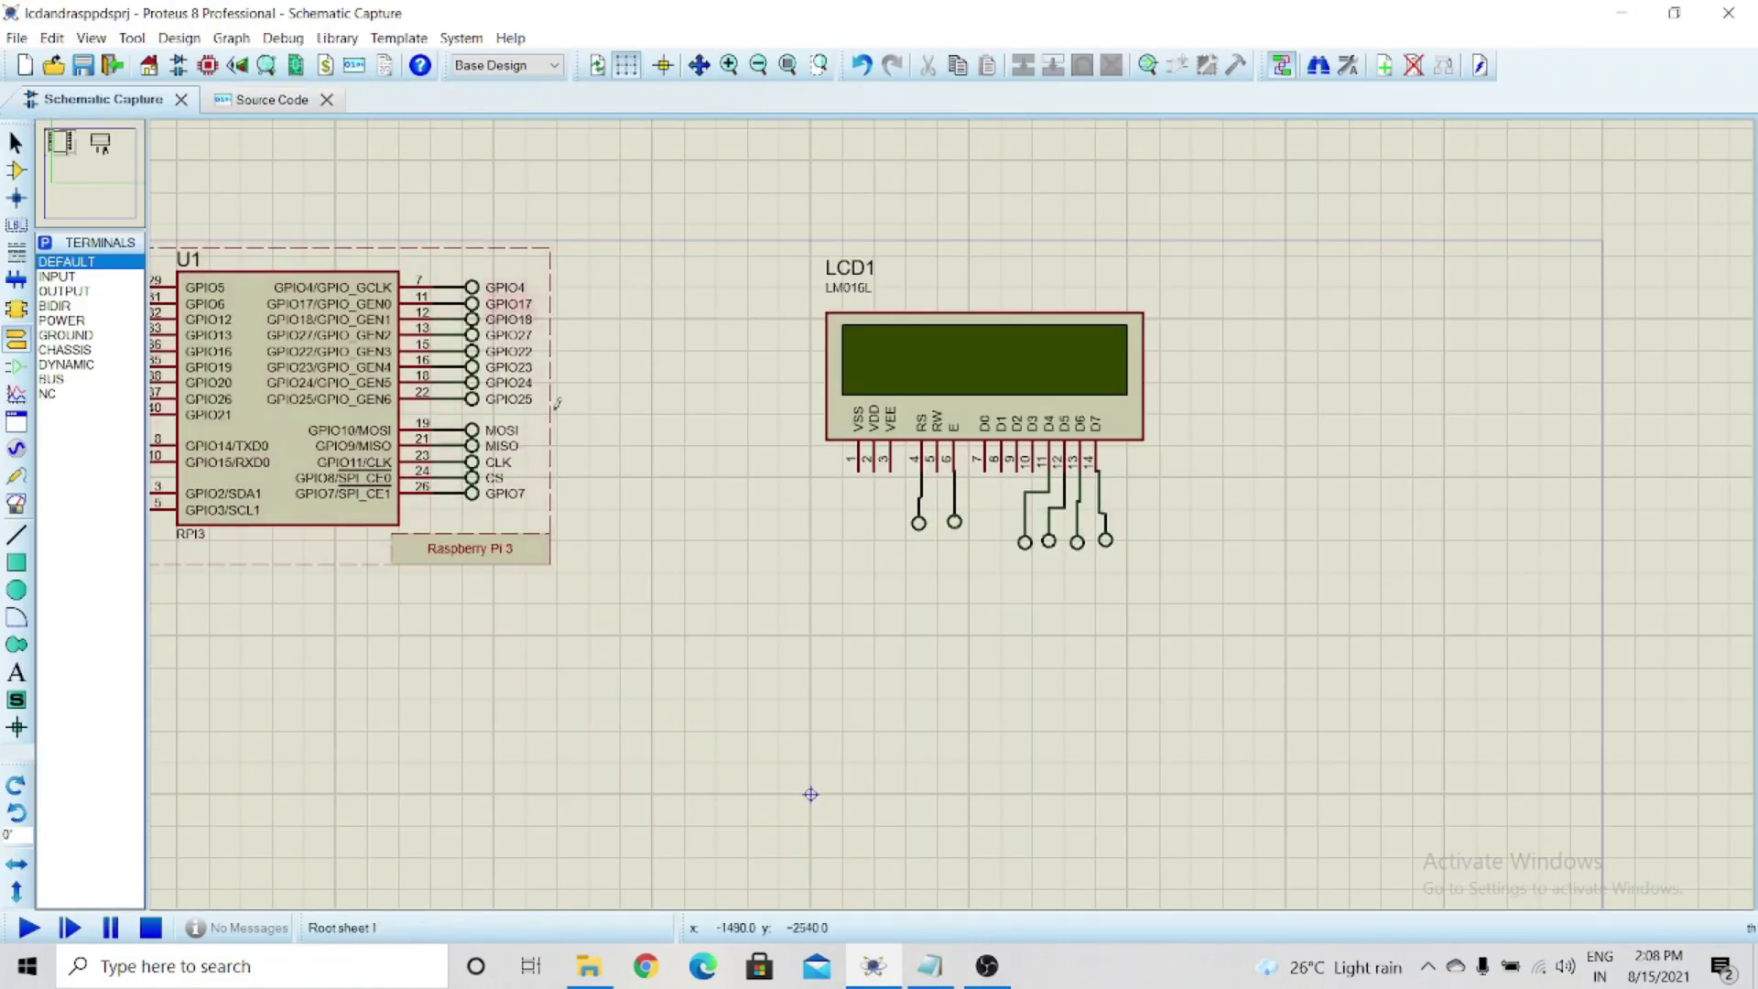
pyautogui.scroll(1, 529, 467)
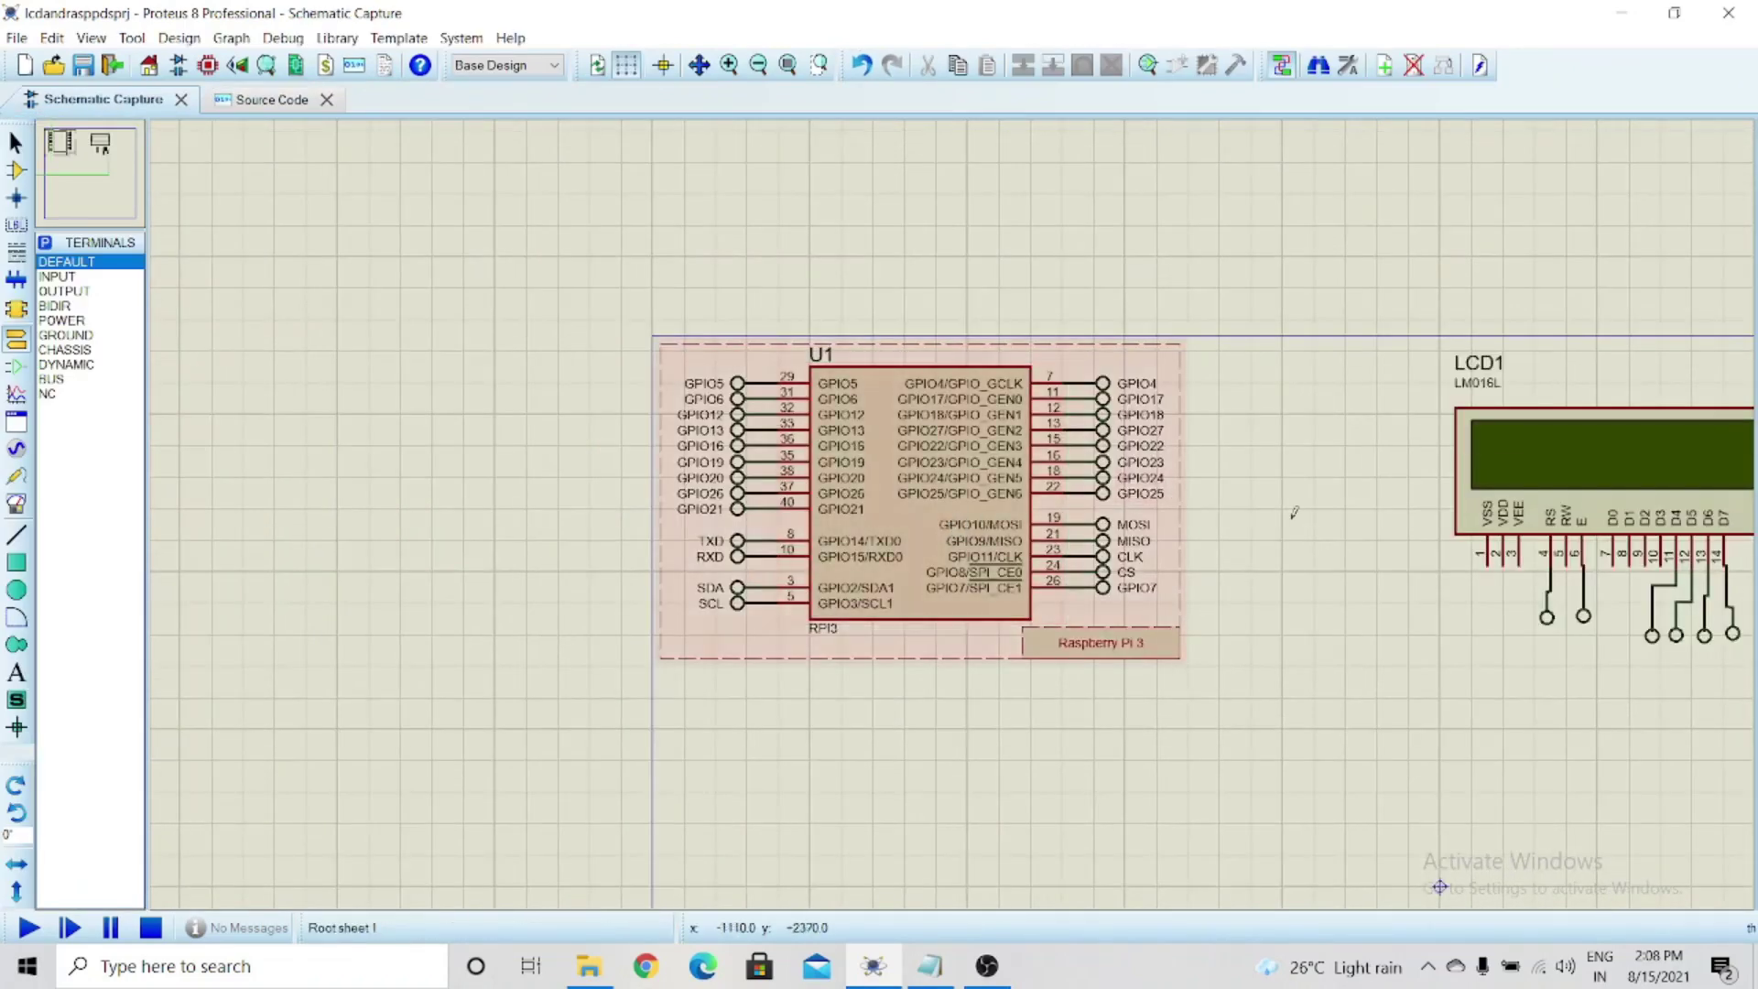
pyautogui.scroll(1, 1364, 549)
pyautogui.scroll(-1, 915, 501)
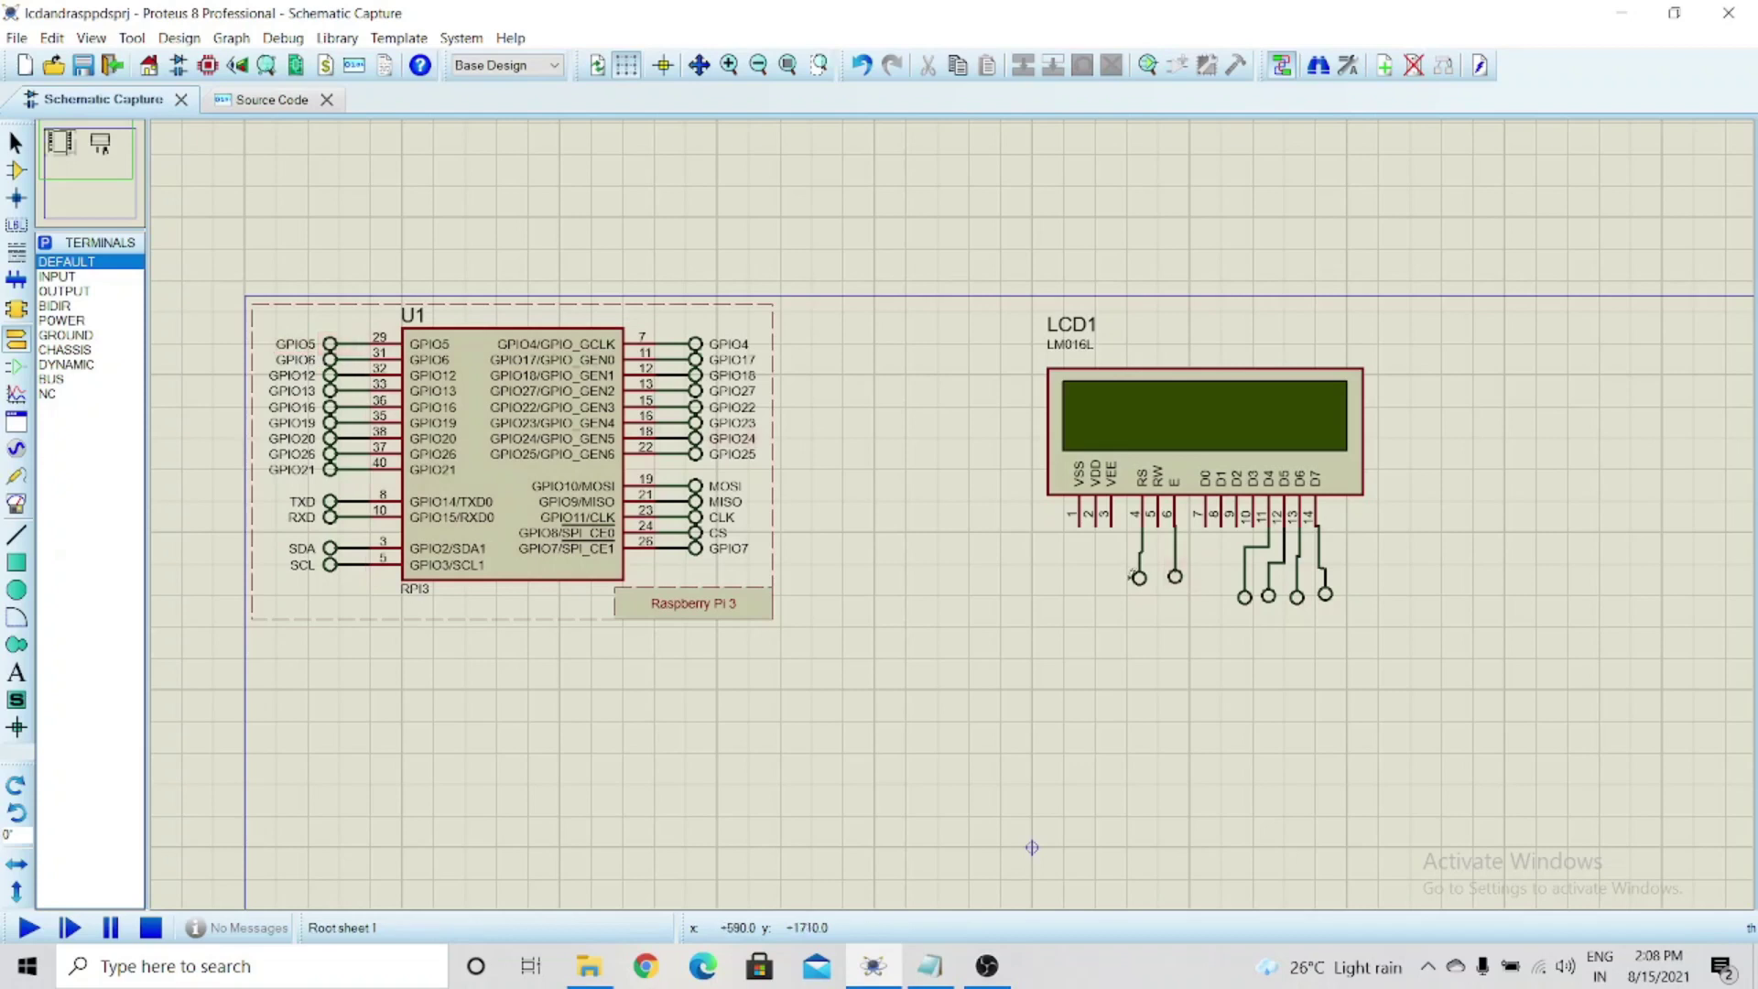
pyautogui.doubleClick(1140, 581)
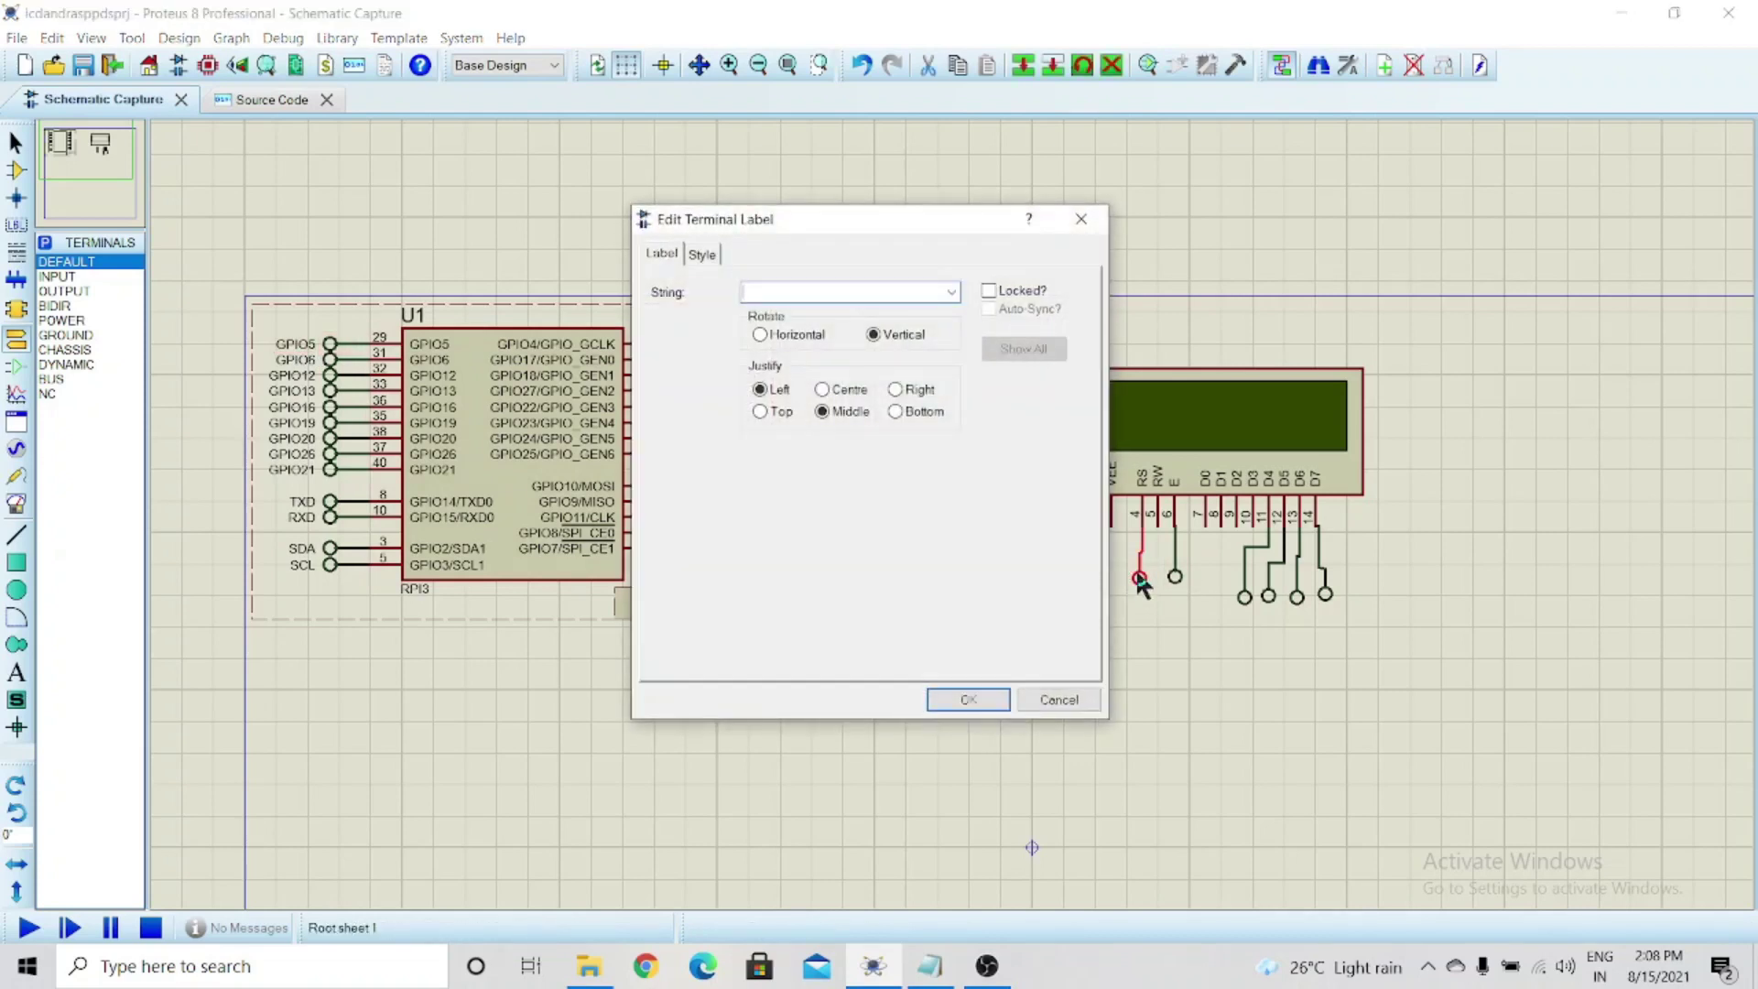
pyautogui.write('GPIO5')
pyautogui.press('Return')
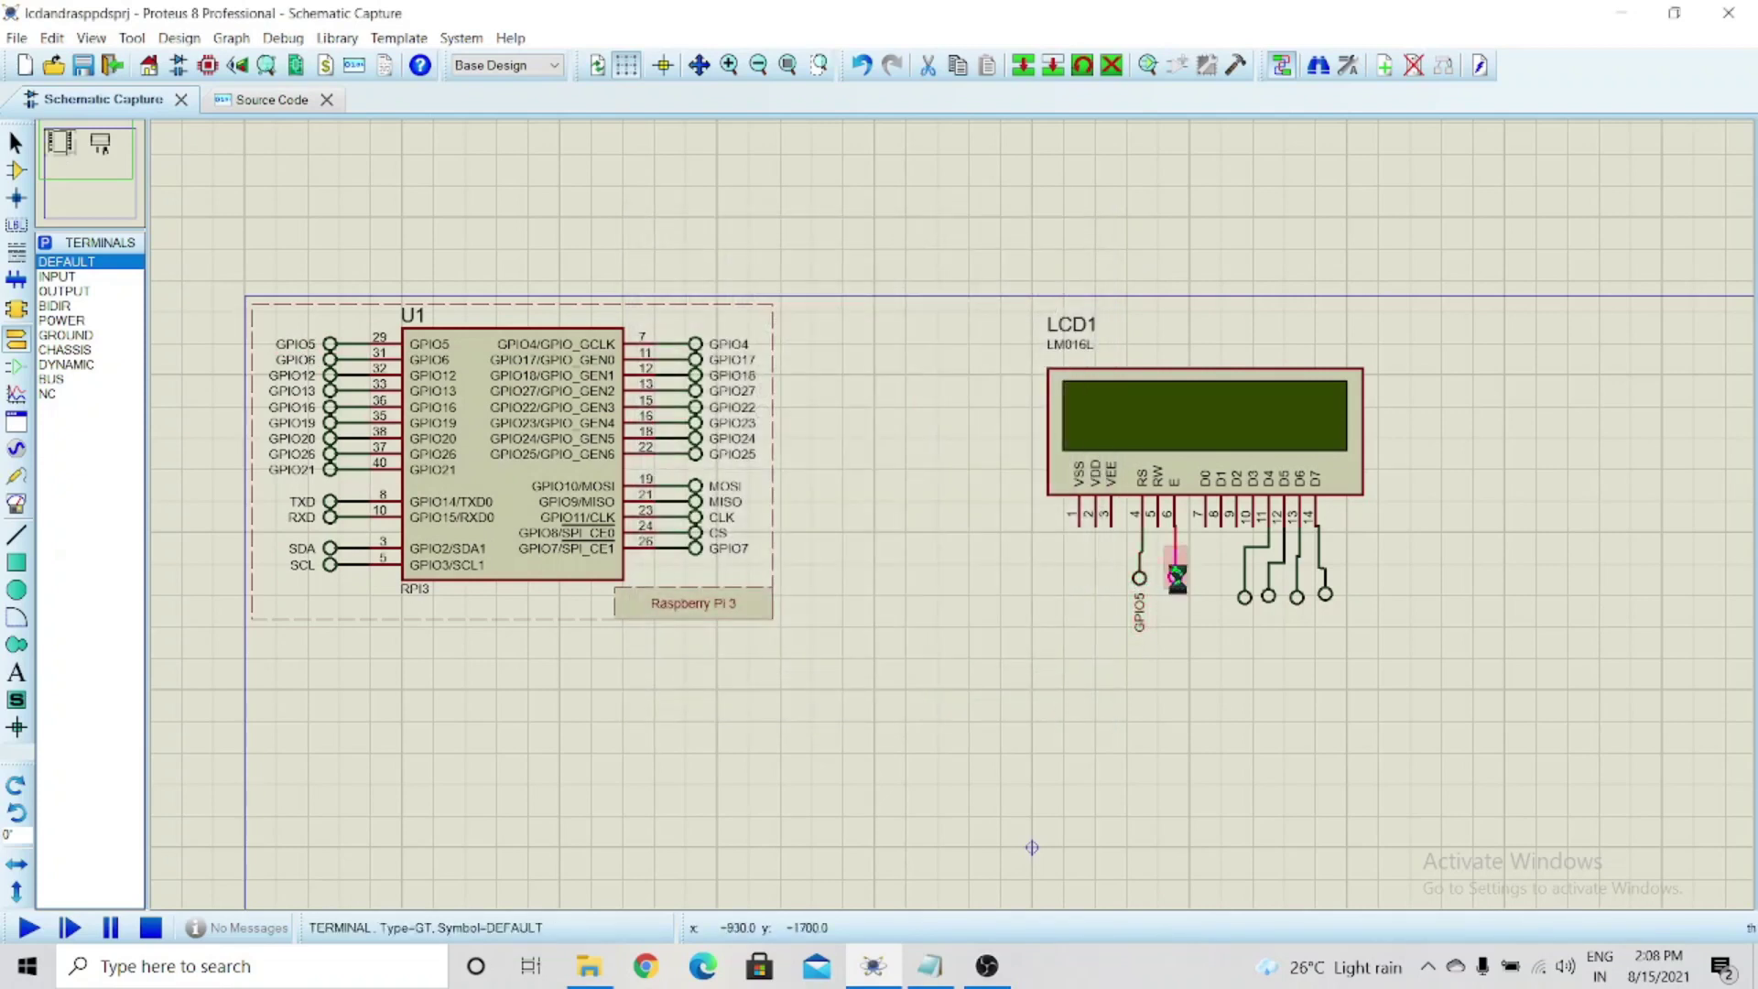
# Label the terminal wired to the LCD's E pin GPIO6
pyautogui.doubleClick(1177, 577)
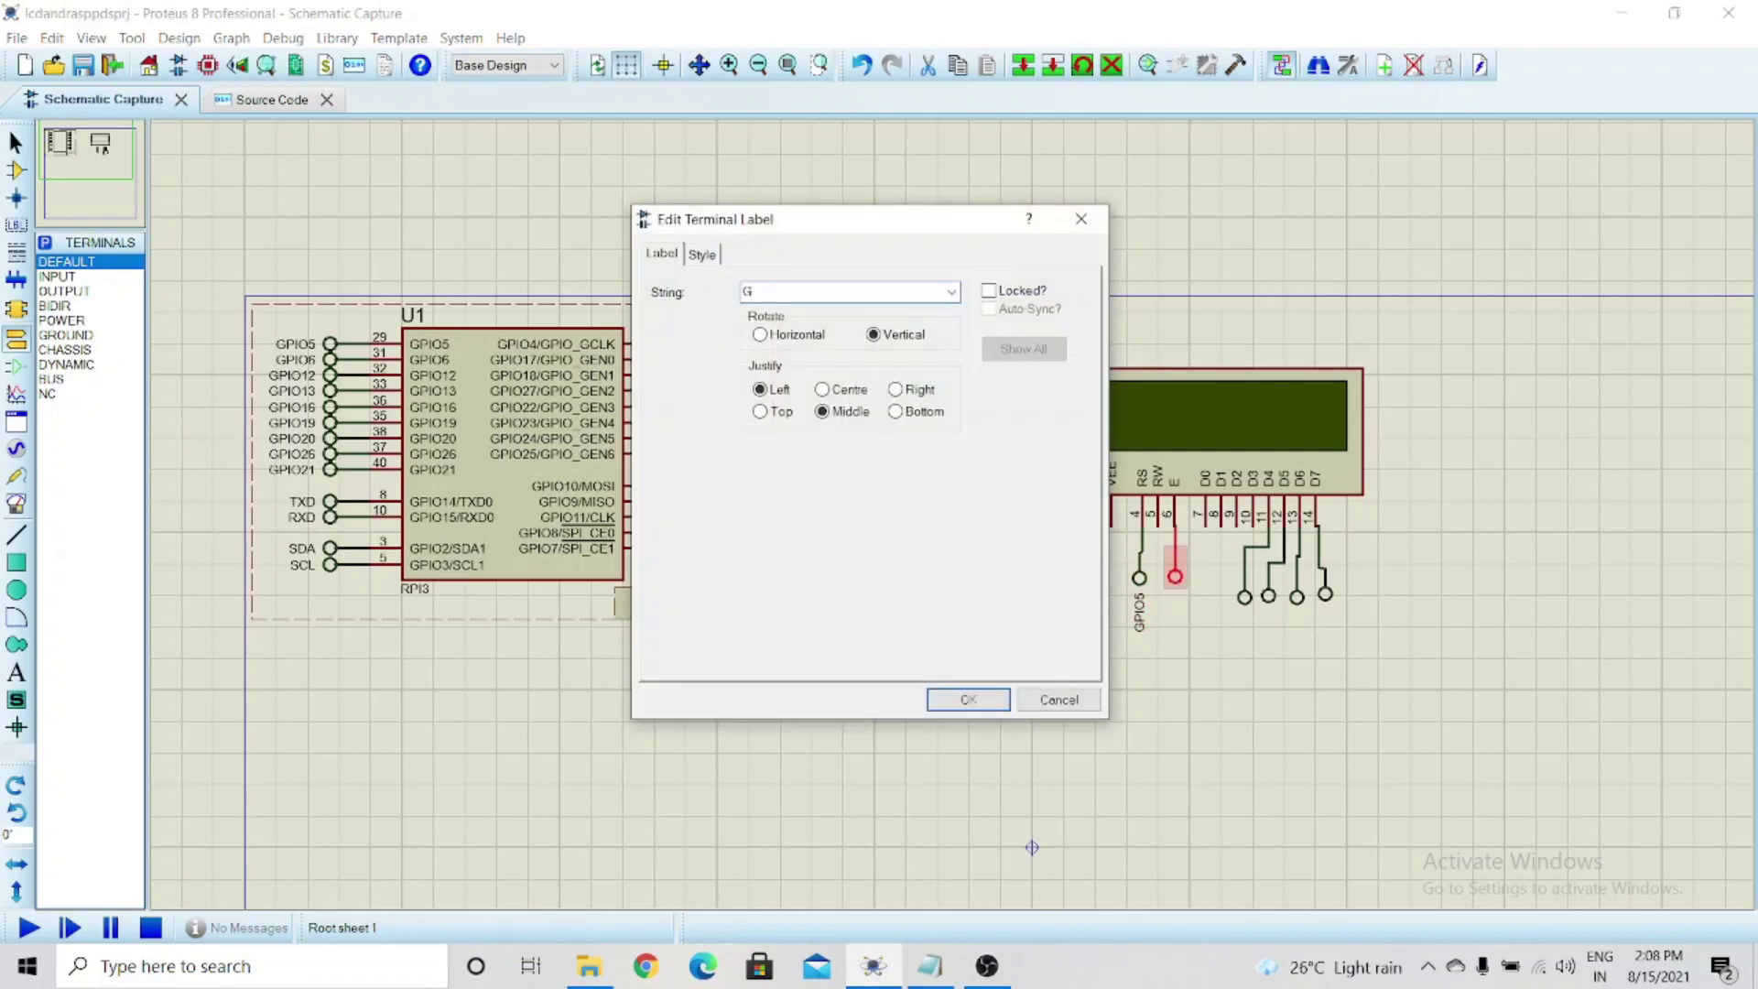
pyautogui.write('GPIO6')
pyautogui.press('Return')
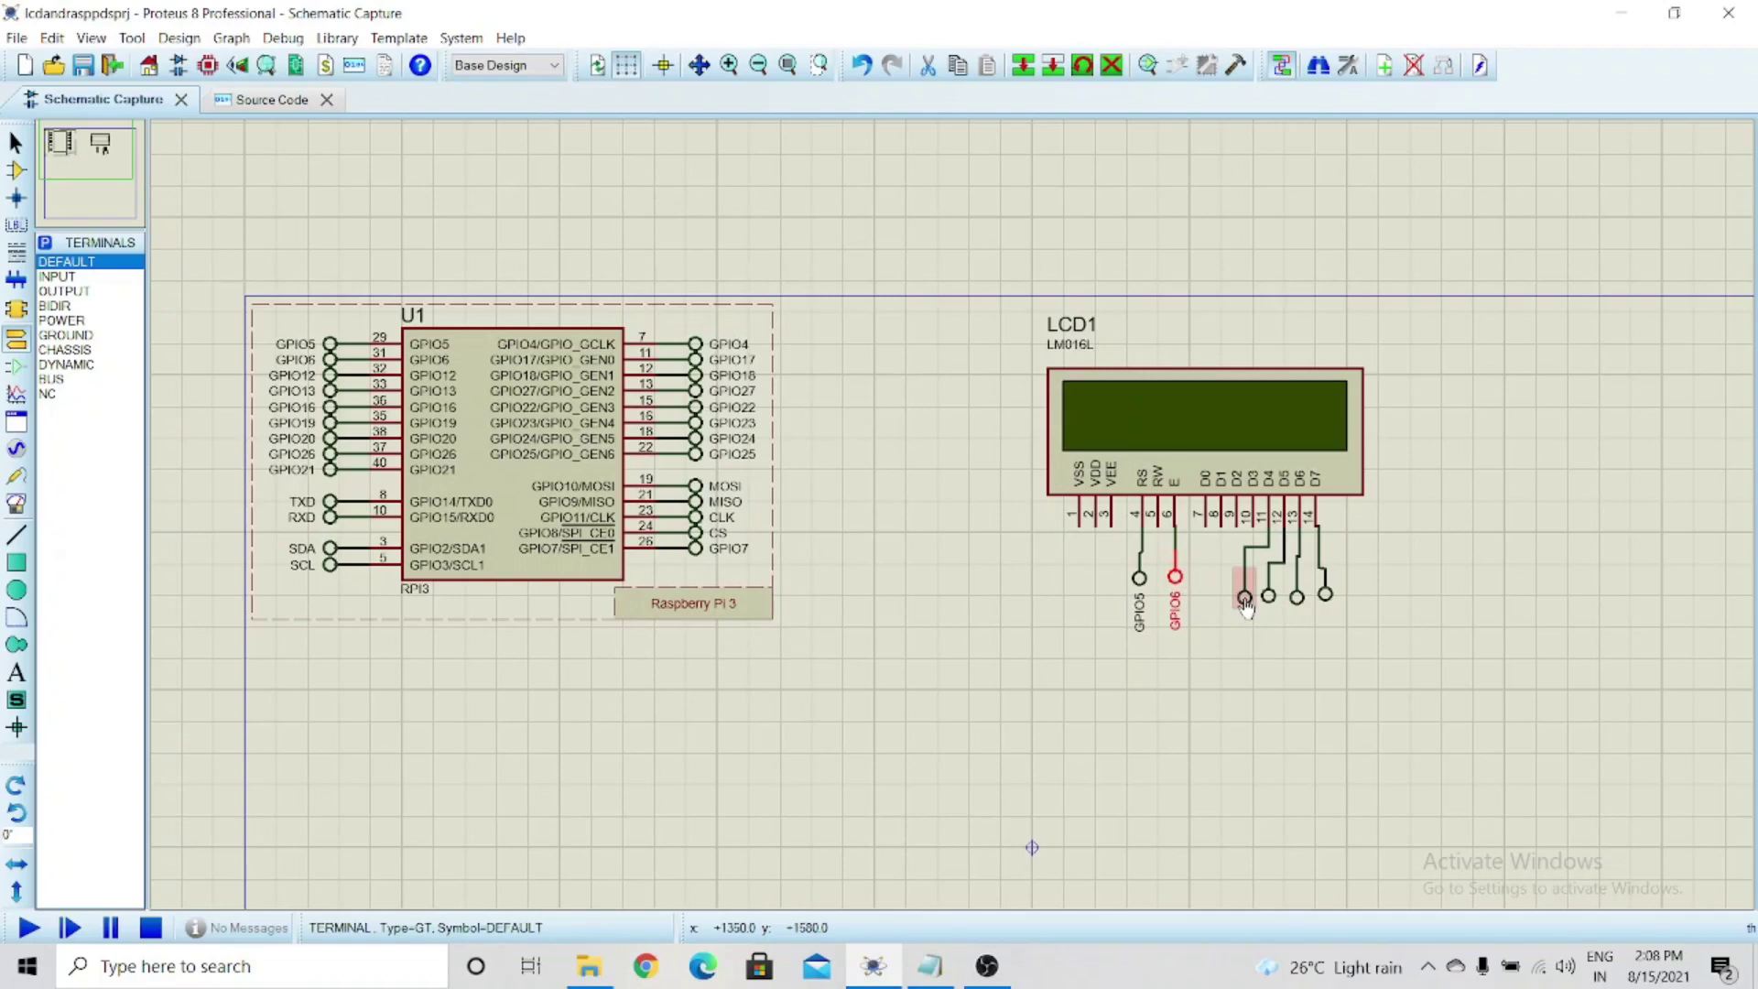
# Check the data pin mapping in the main.py source code and label the terminal wired to the LCD's D4 pin GPIO12
pyautogui.click(256, 101)
pyautogui.click(96, 100)
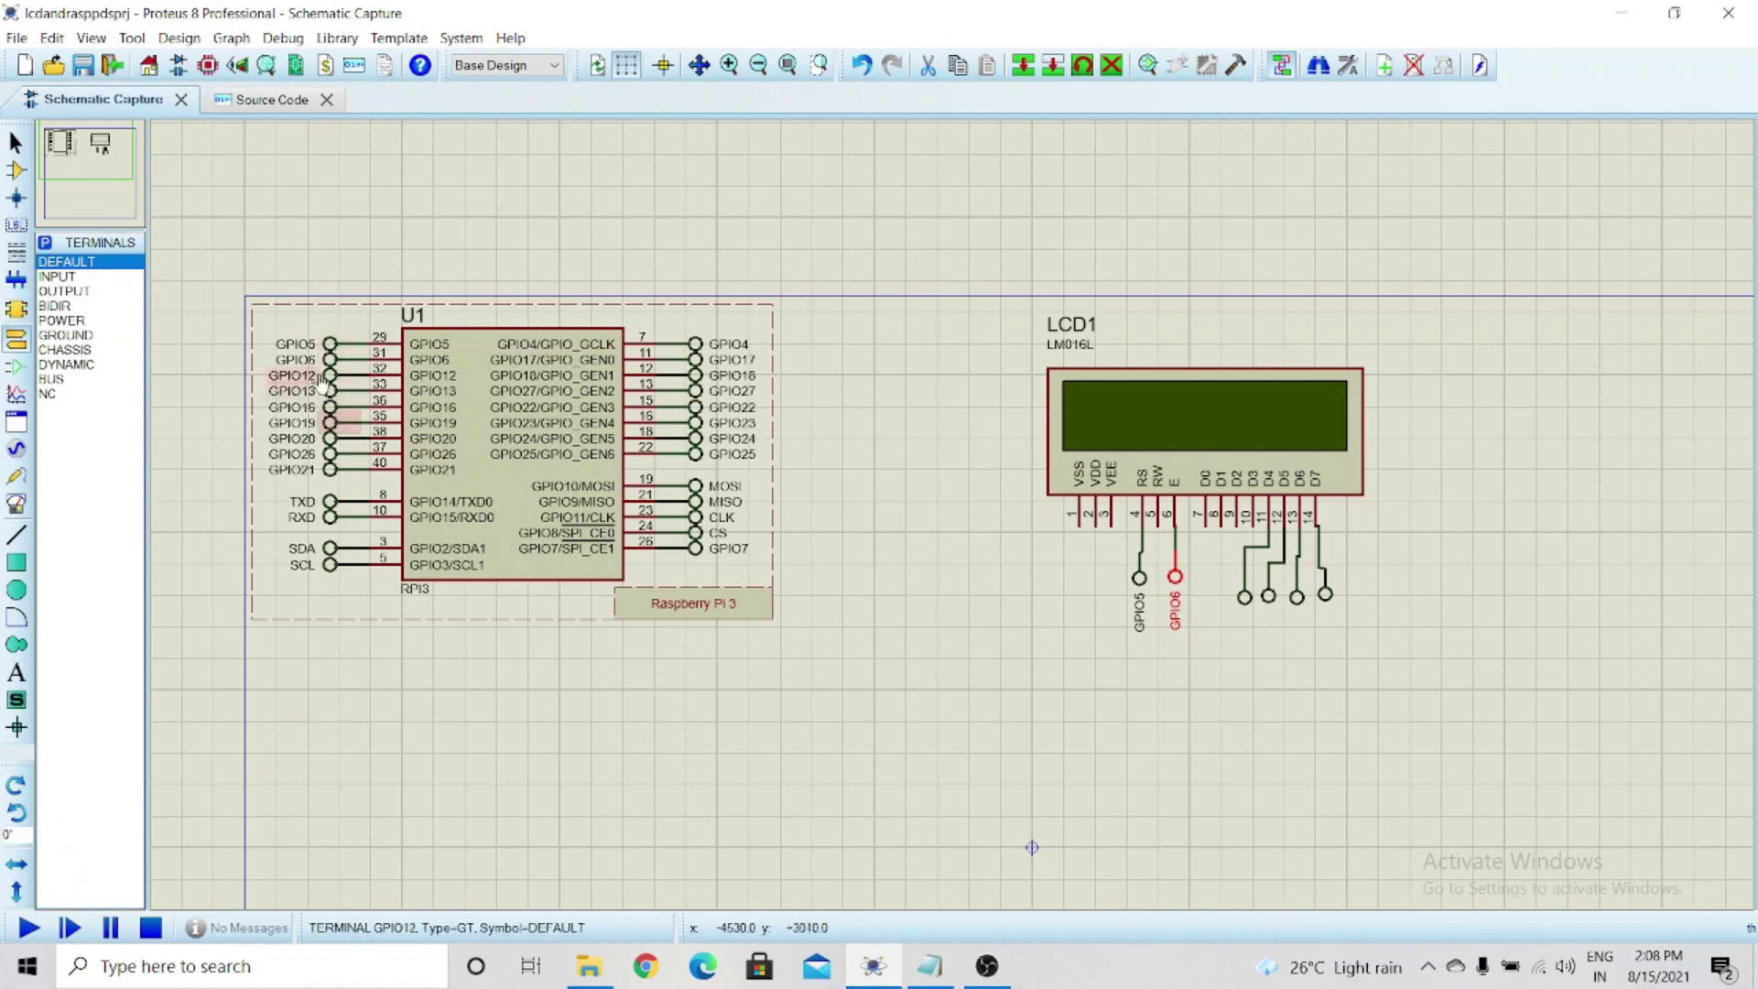
pyautogui.click(1244, 600)
pyautogui.click(1245, 603)
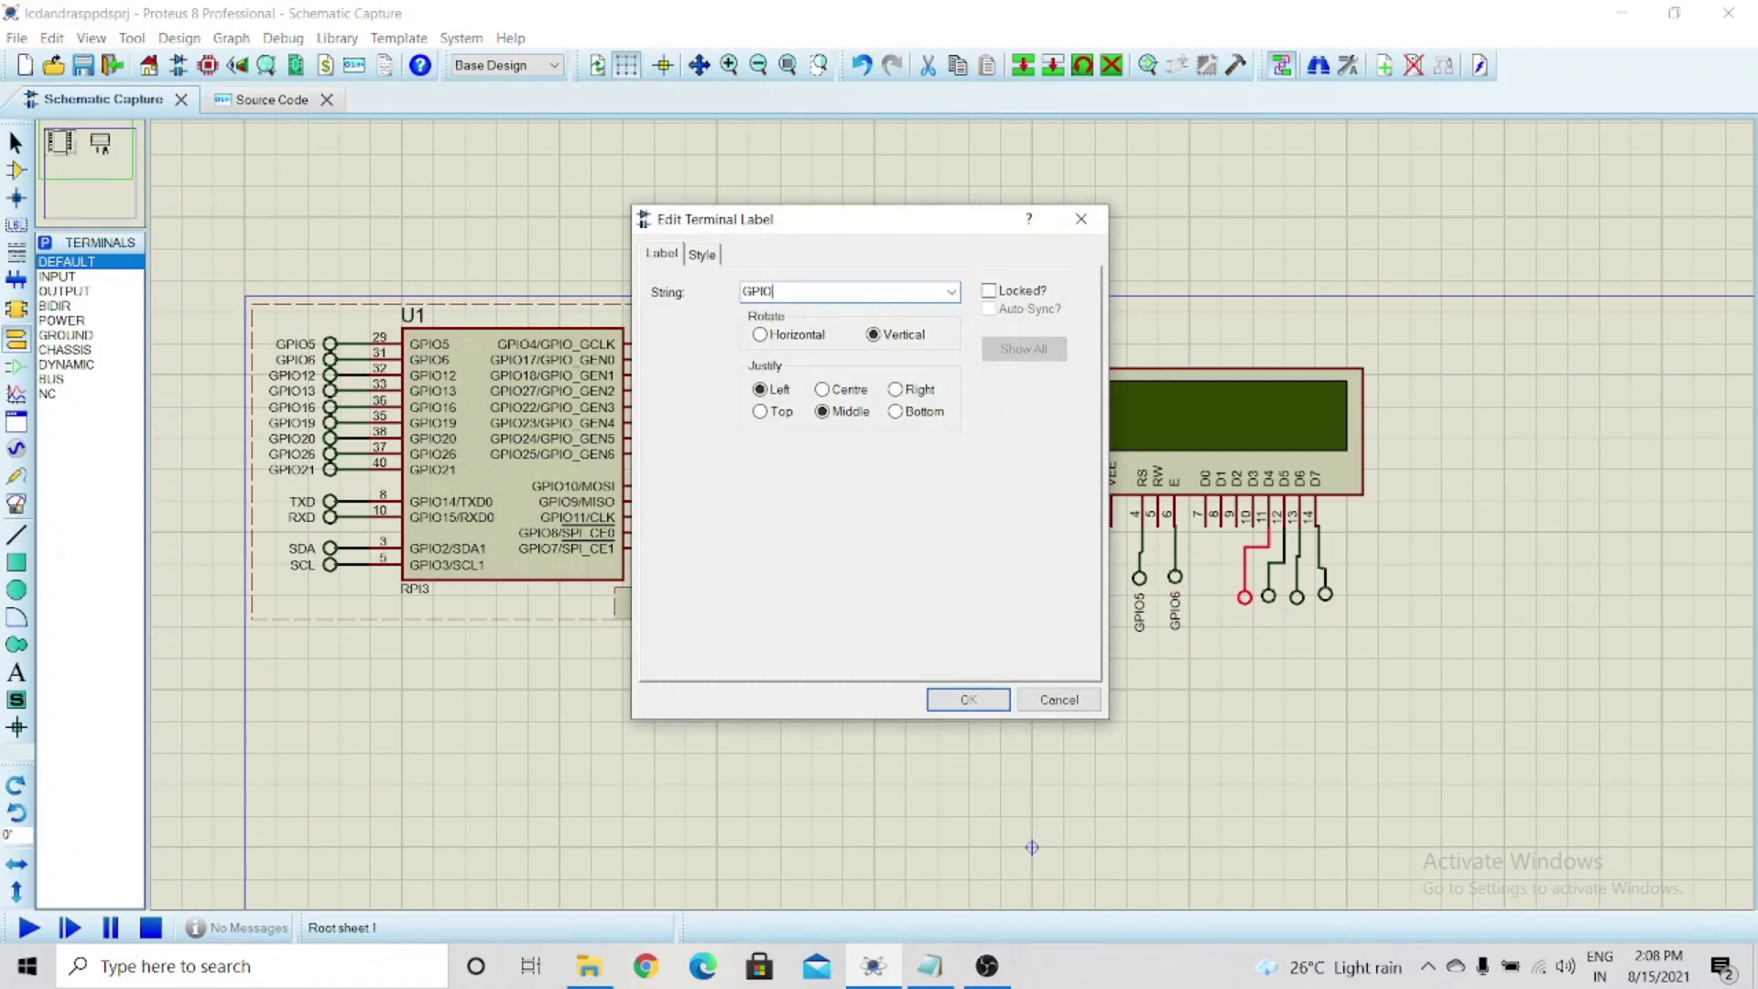
pyautogui.write('GPIO12')
pyautogui.press('Return')
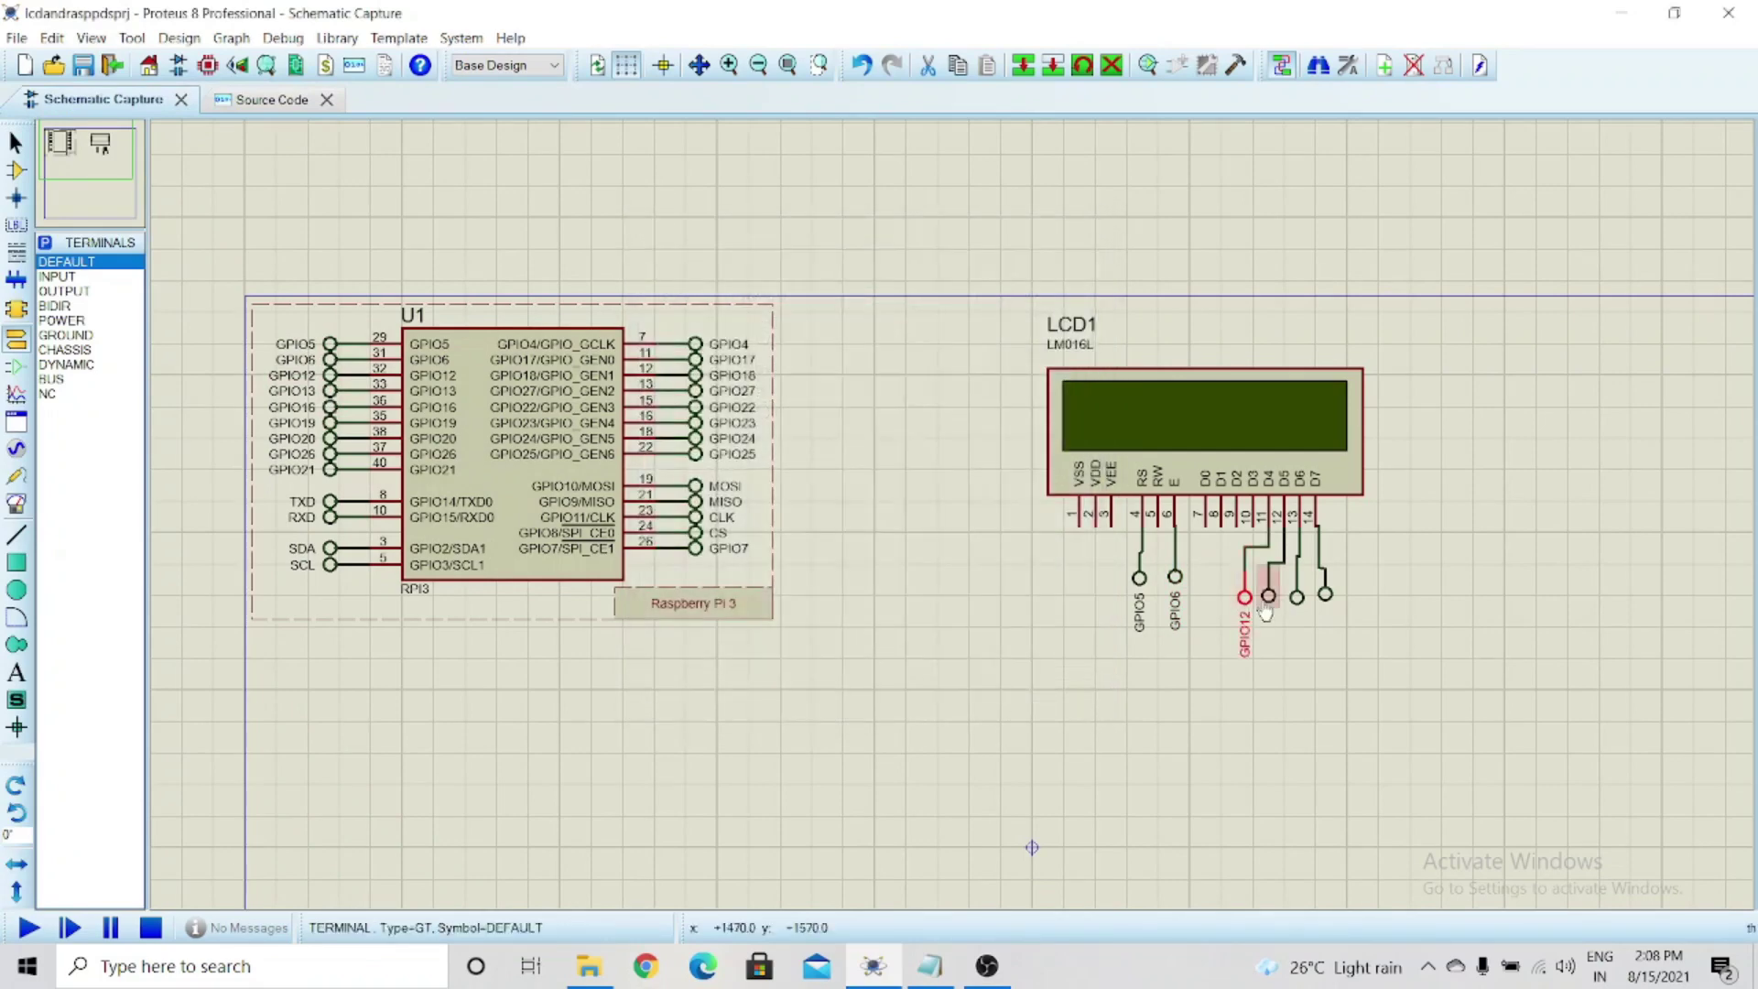
# Label the terminal wired to the LCD's D5 pin GPIO13
pyautogui.click(1272, 602)
pyautogui.write('G')
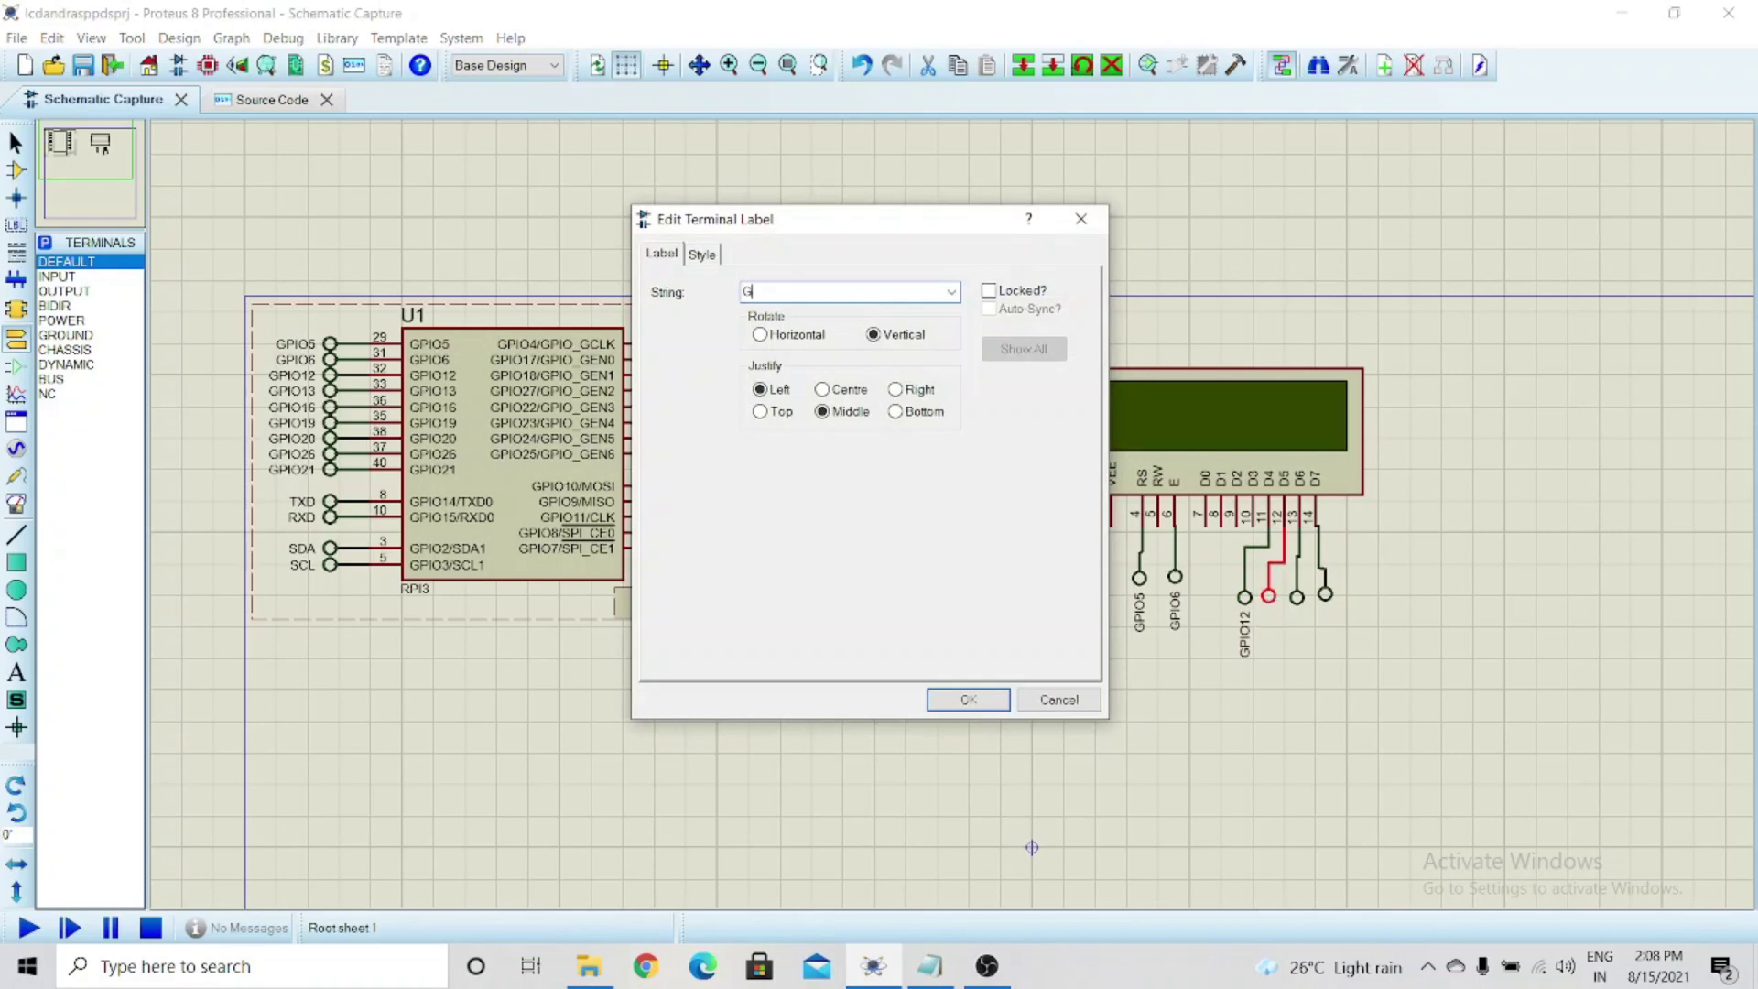
pyautogui.write('PIO13')
pyautogui.press('Return')
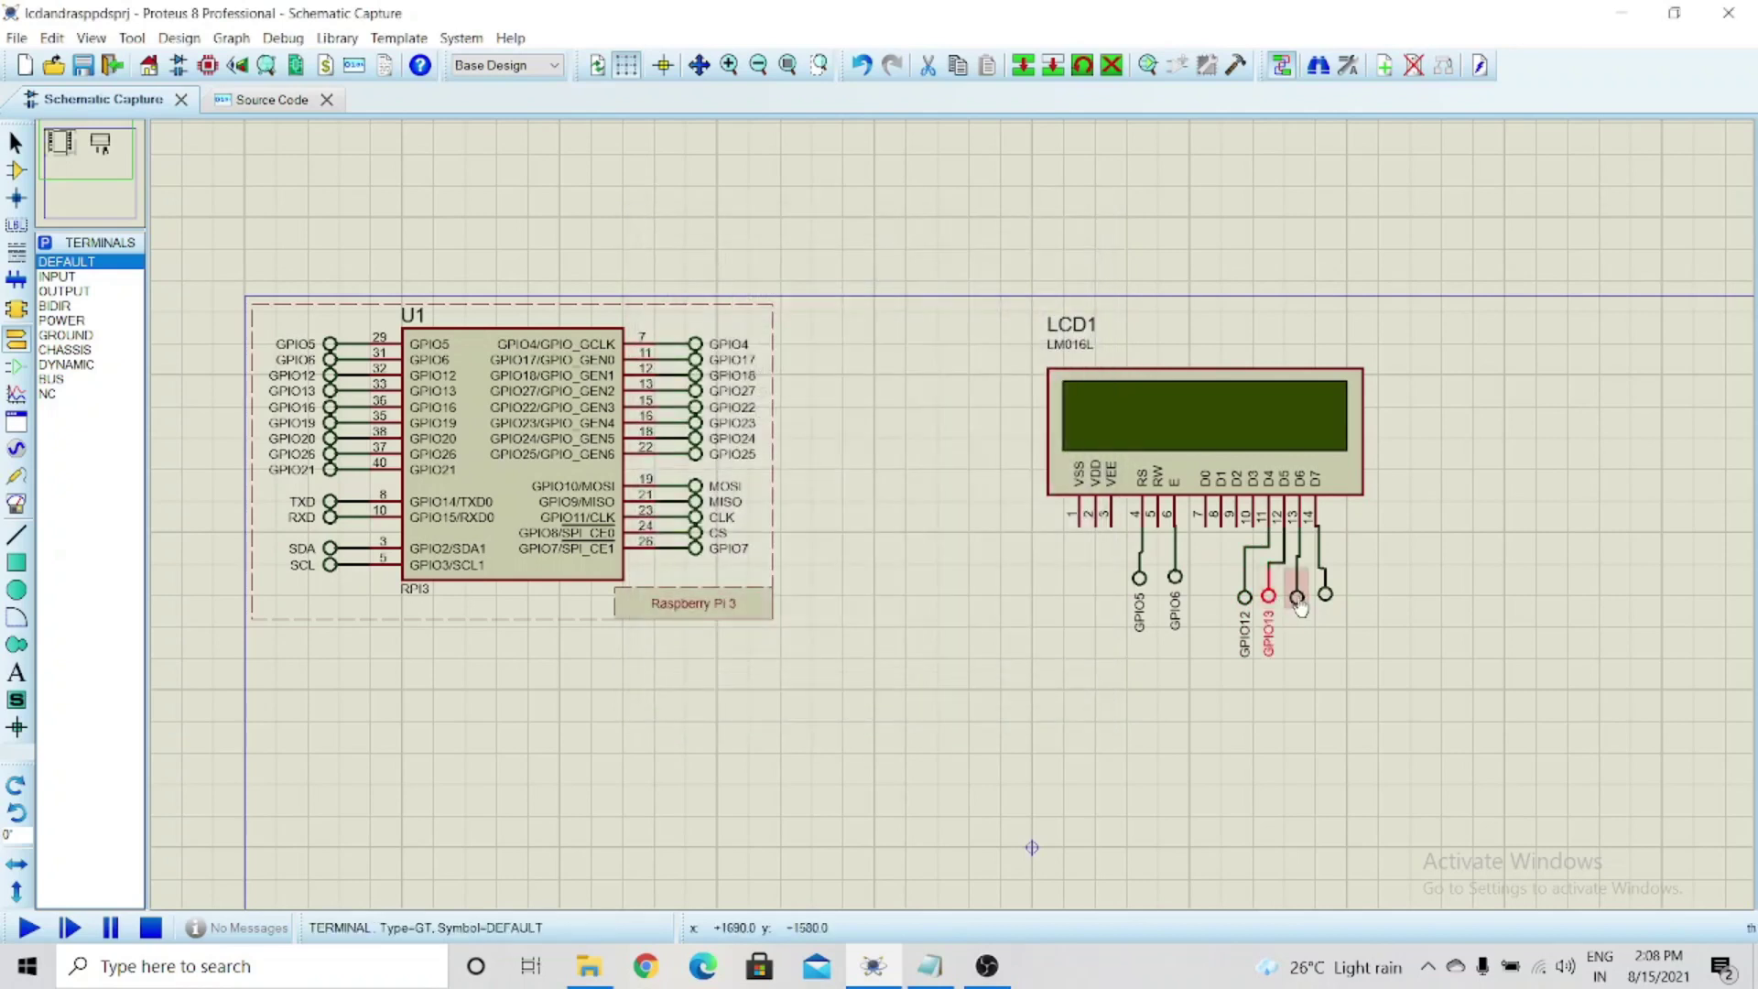
# Label the terminals wired to the LCD's D6 and D7 pins GPIO16 and GPIO19 respectively
pyautogui.click(1298, 600)
pyautogui.click(1299, 600)
pyautogui.write('GPIO')
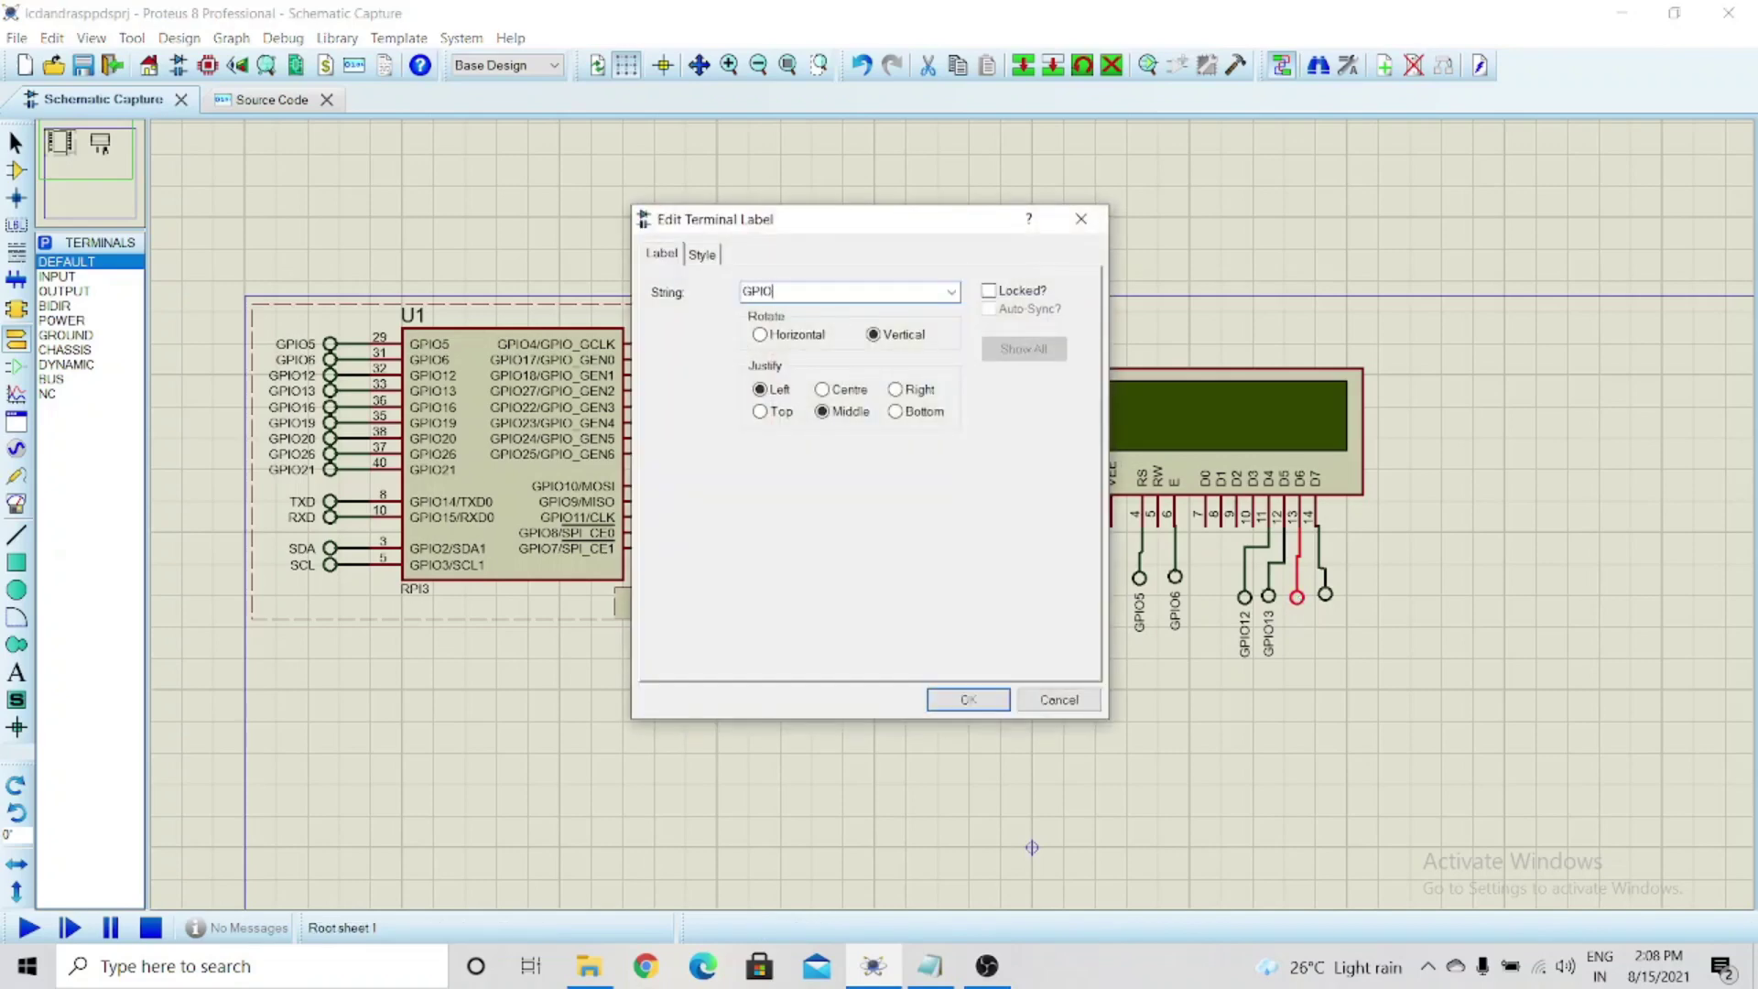
pyautogui.write('16')
pyautogui.press('Return')
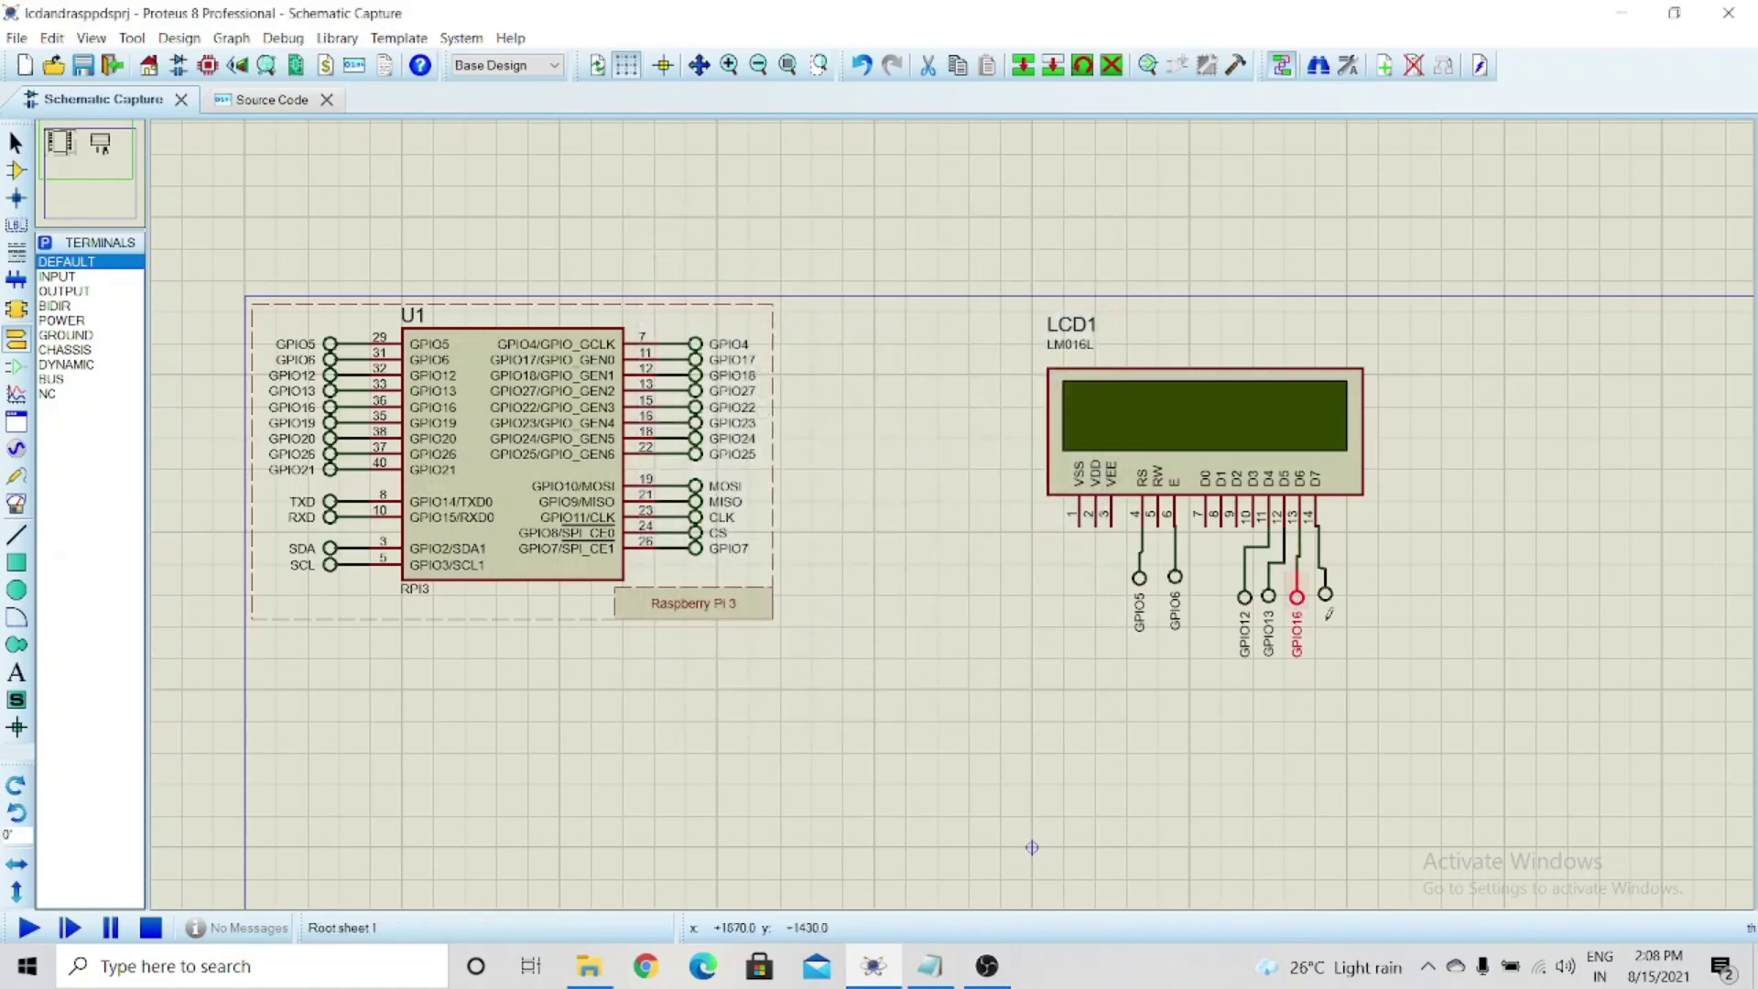
pyautogui.doubleClick(1325, 593)
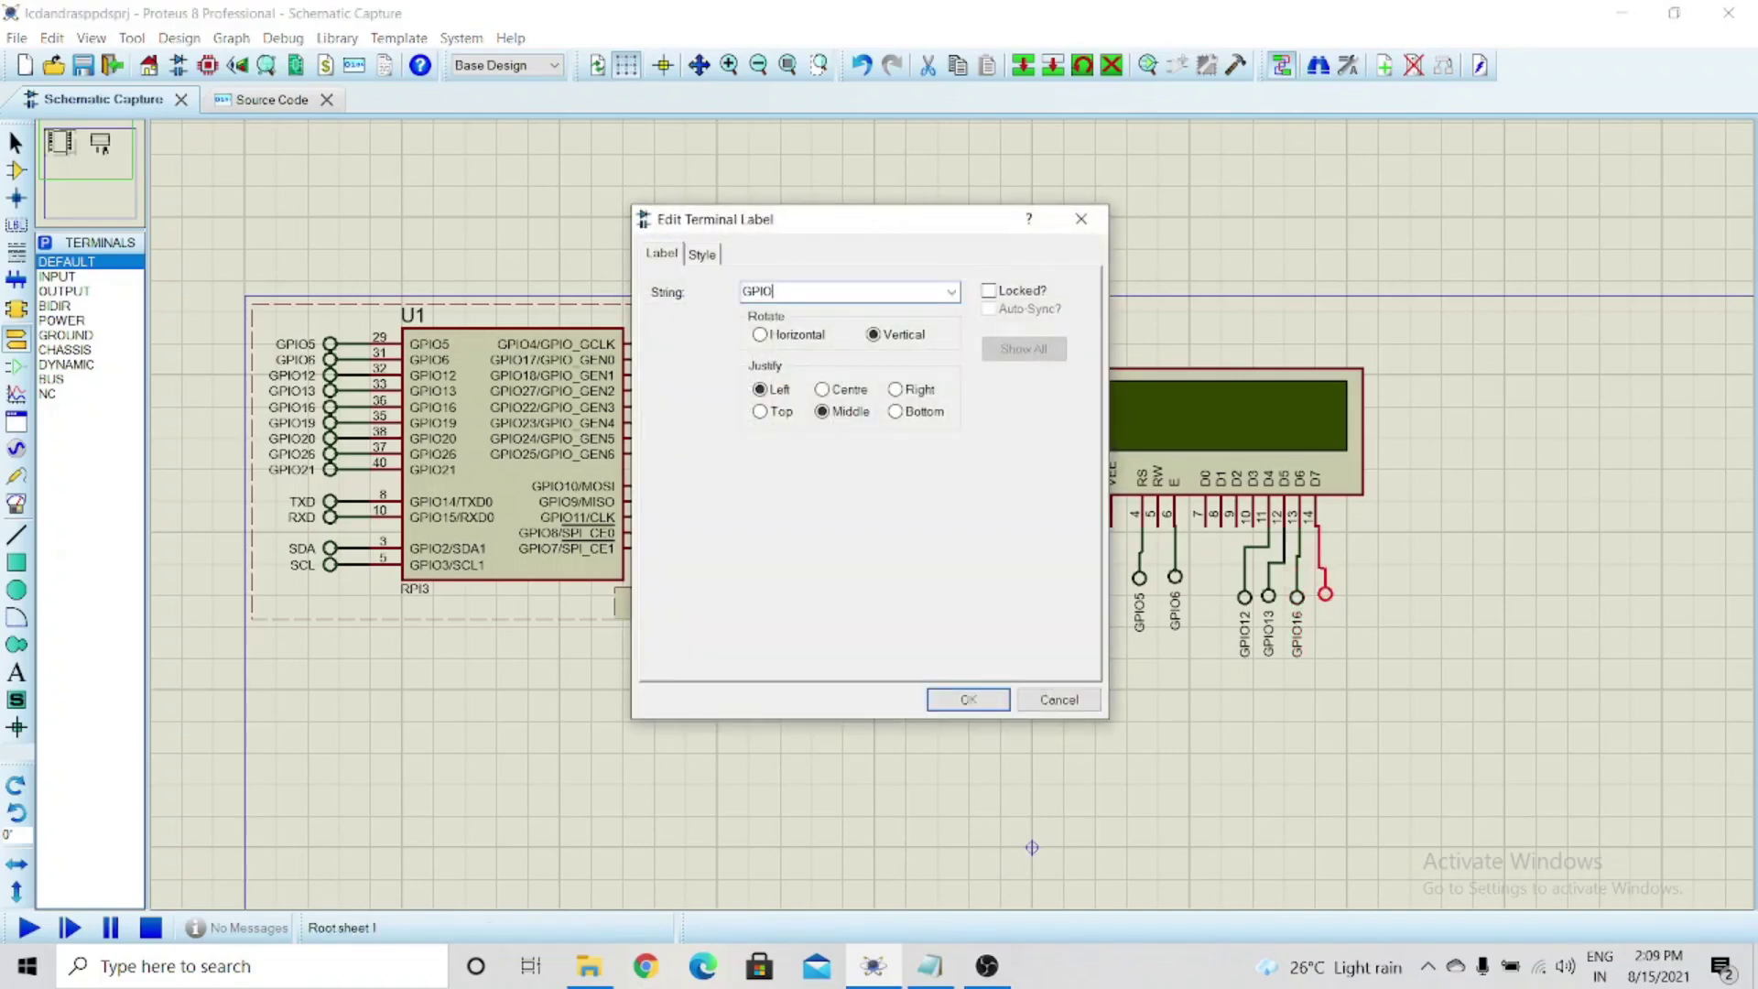
pyautogui.press('Return')
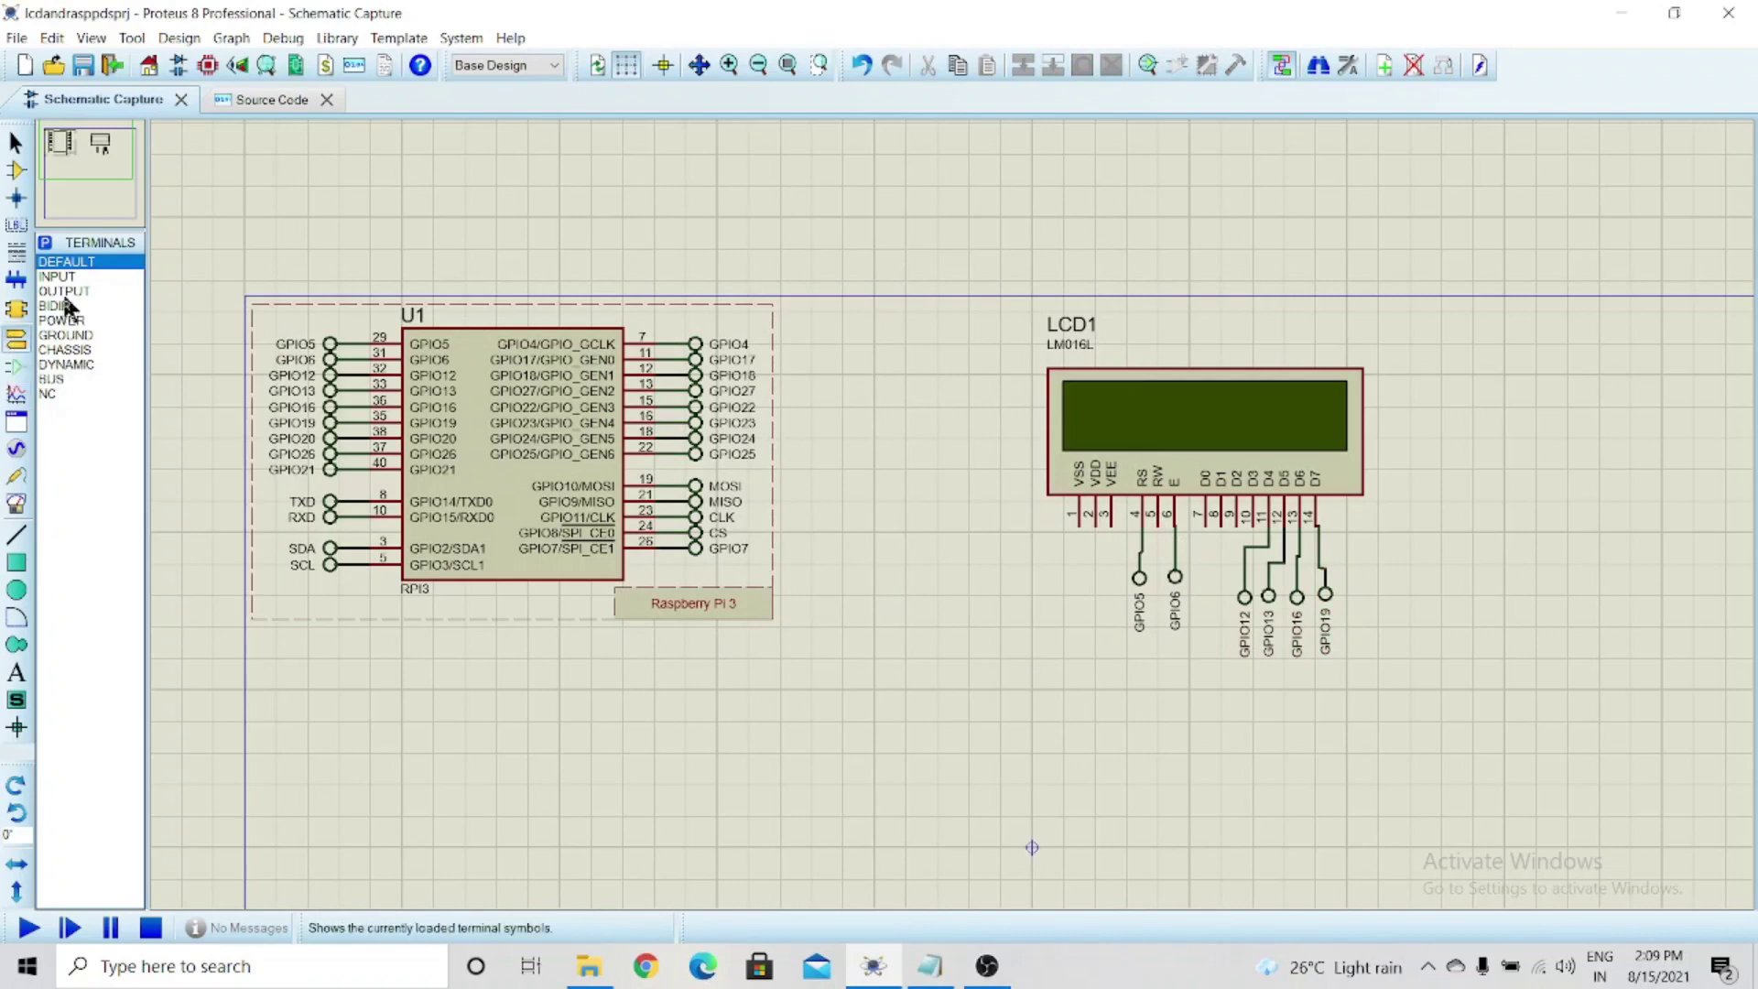
# Place a ground terminal beneath the LCD's RW pin and wire the pin to it
pyautogui.click(80, 336)
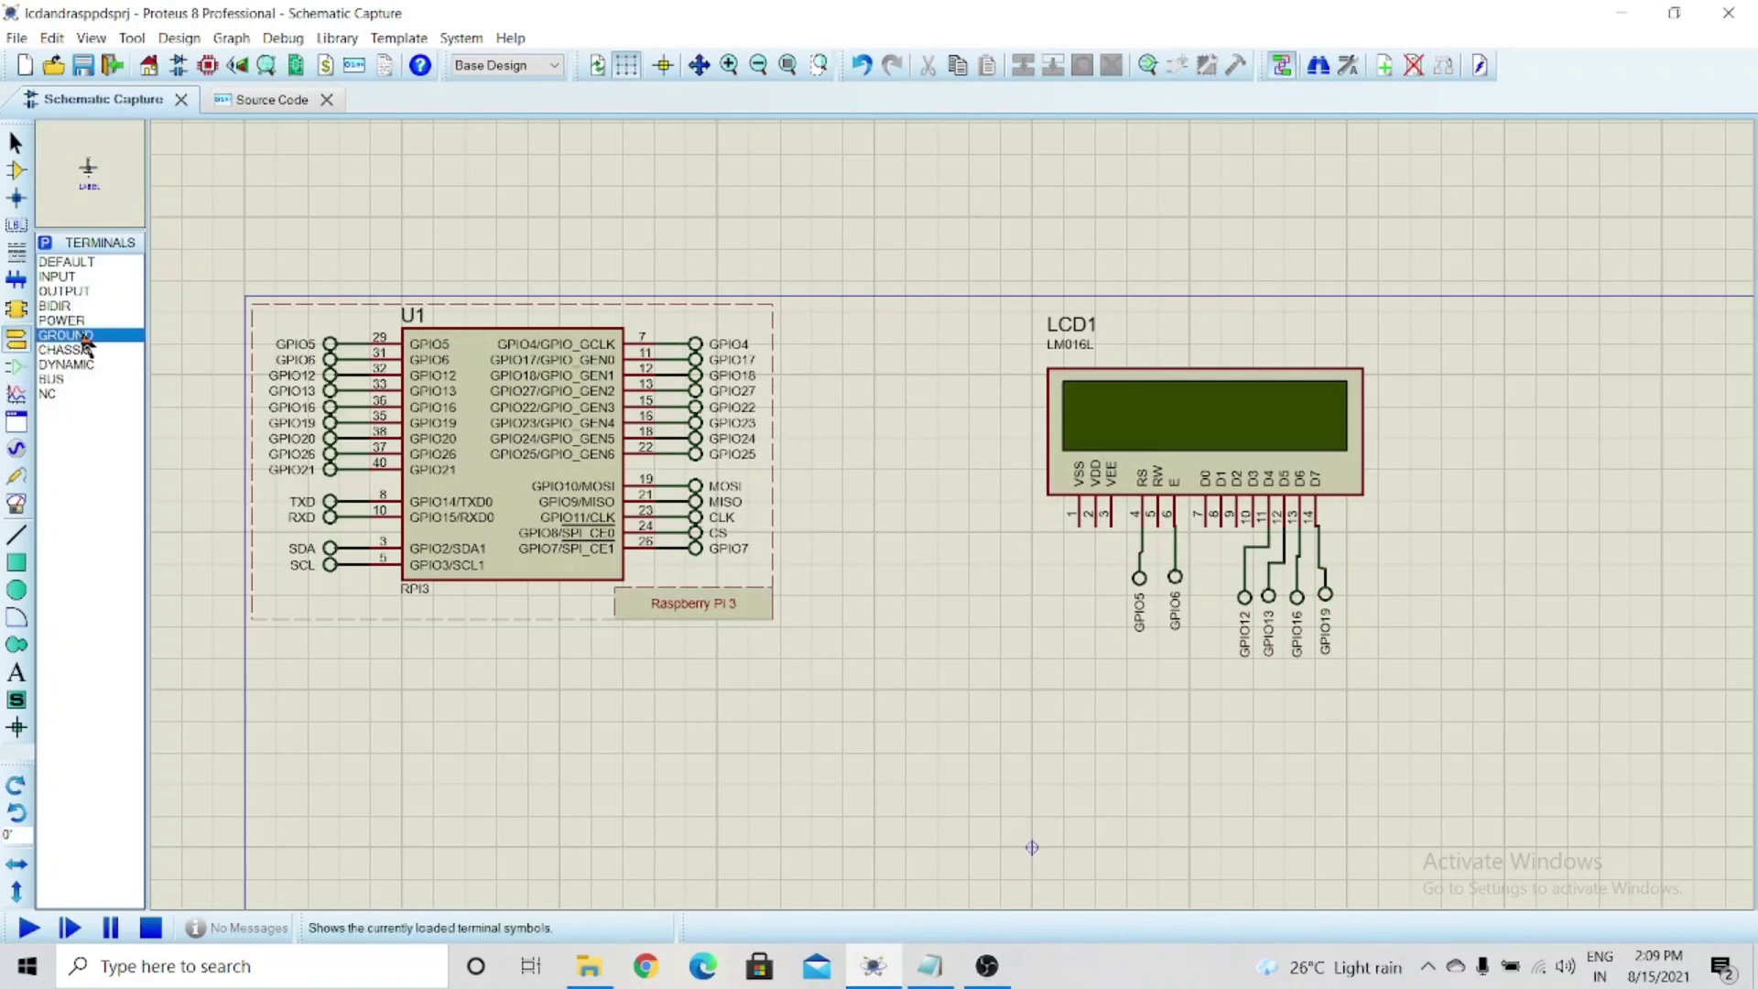
pyautogui.click(1158, 678)
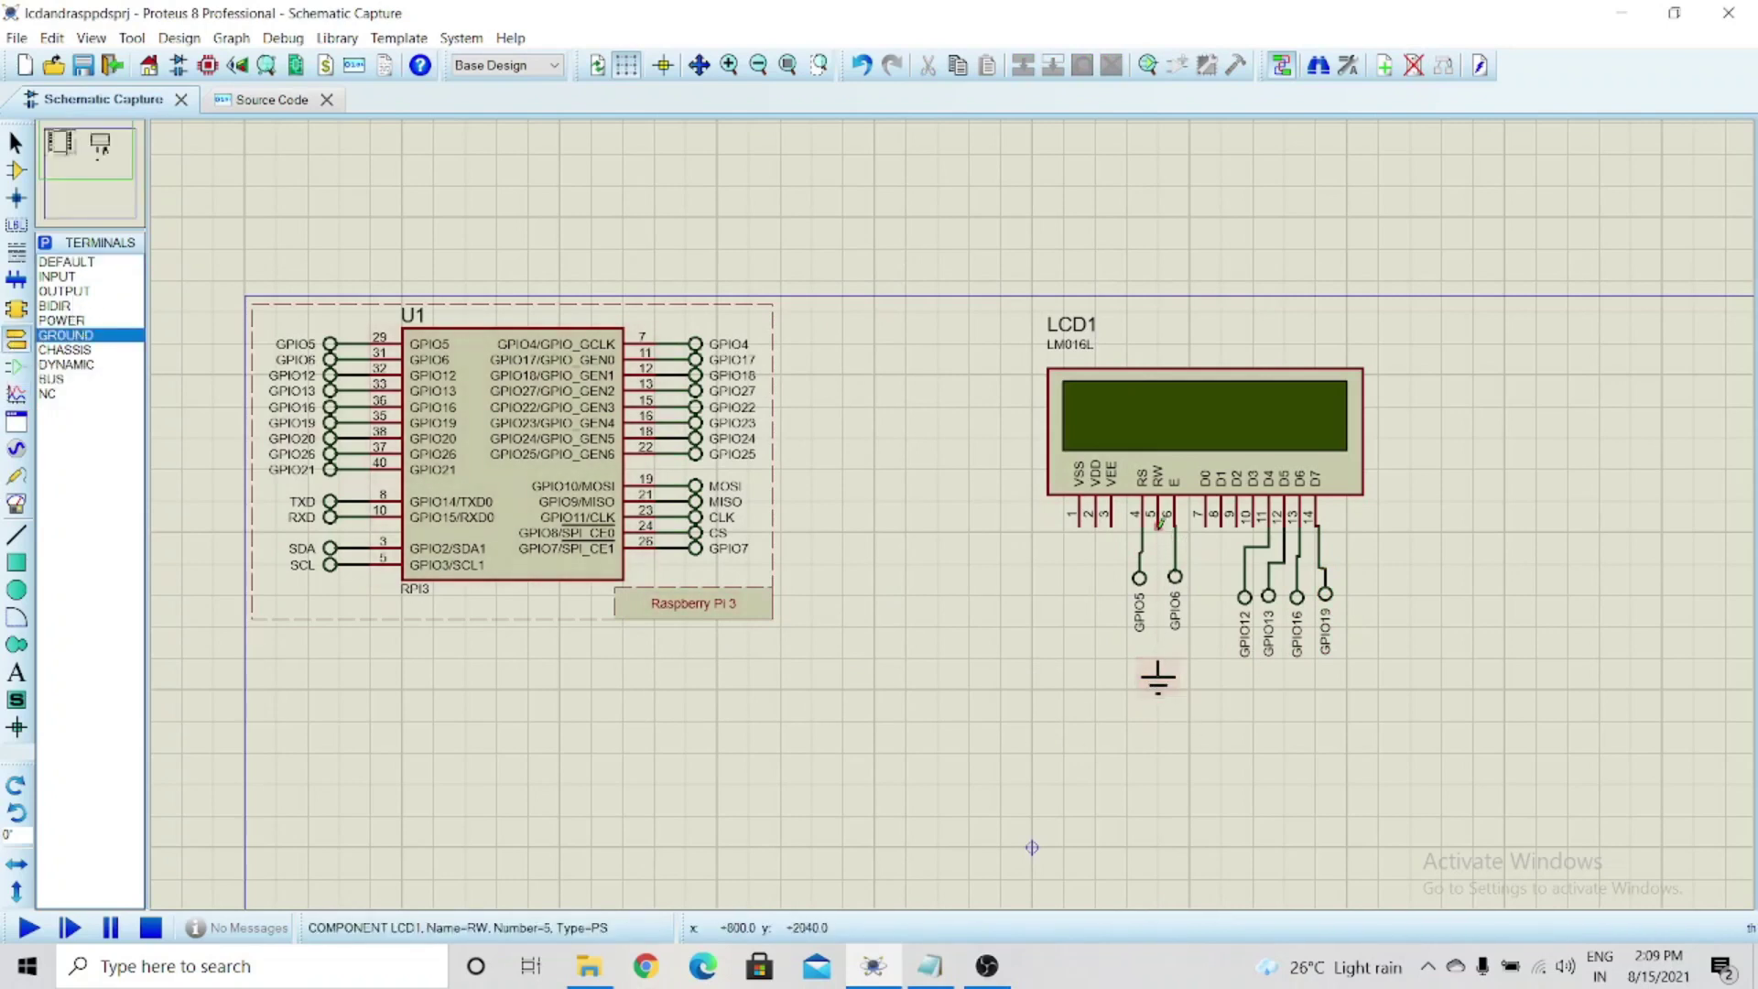
pyautogui.click(1159, 662)
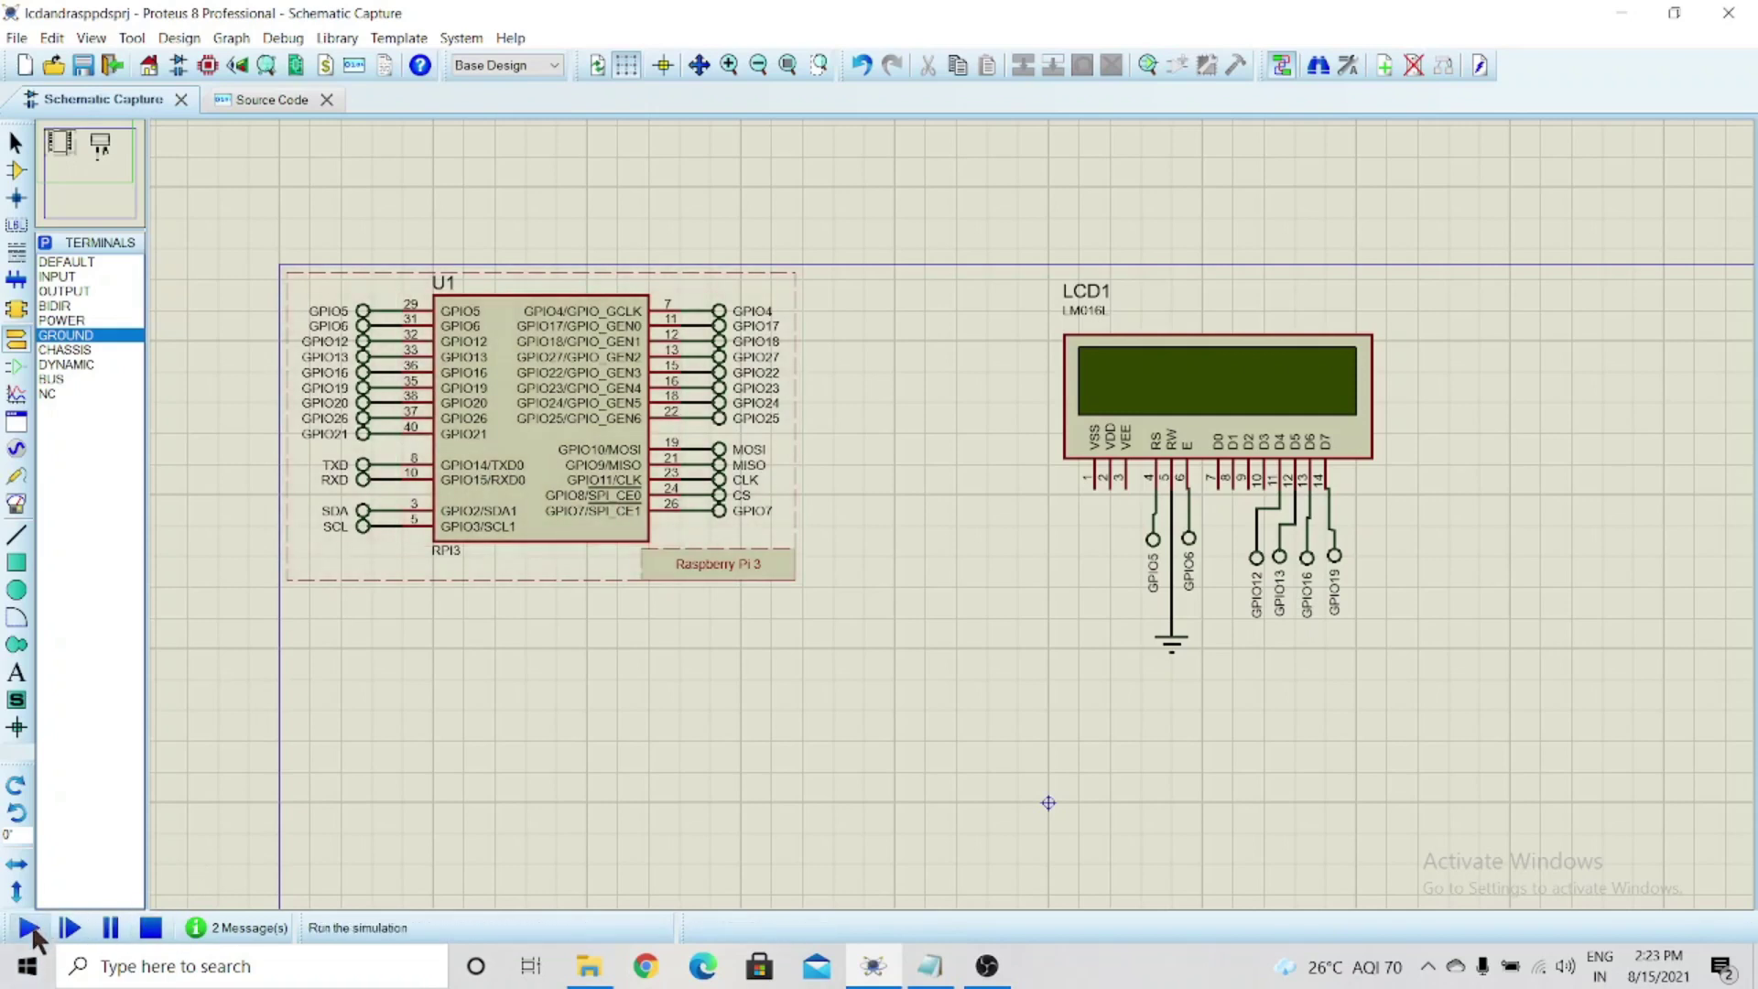
# Run the simulation to test the LCD's text output and stop it
pyautogui.click(31, 928)
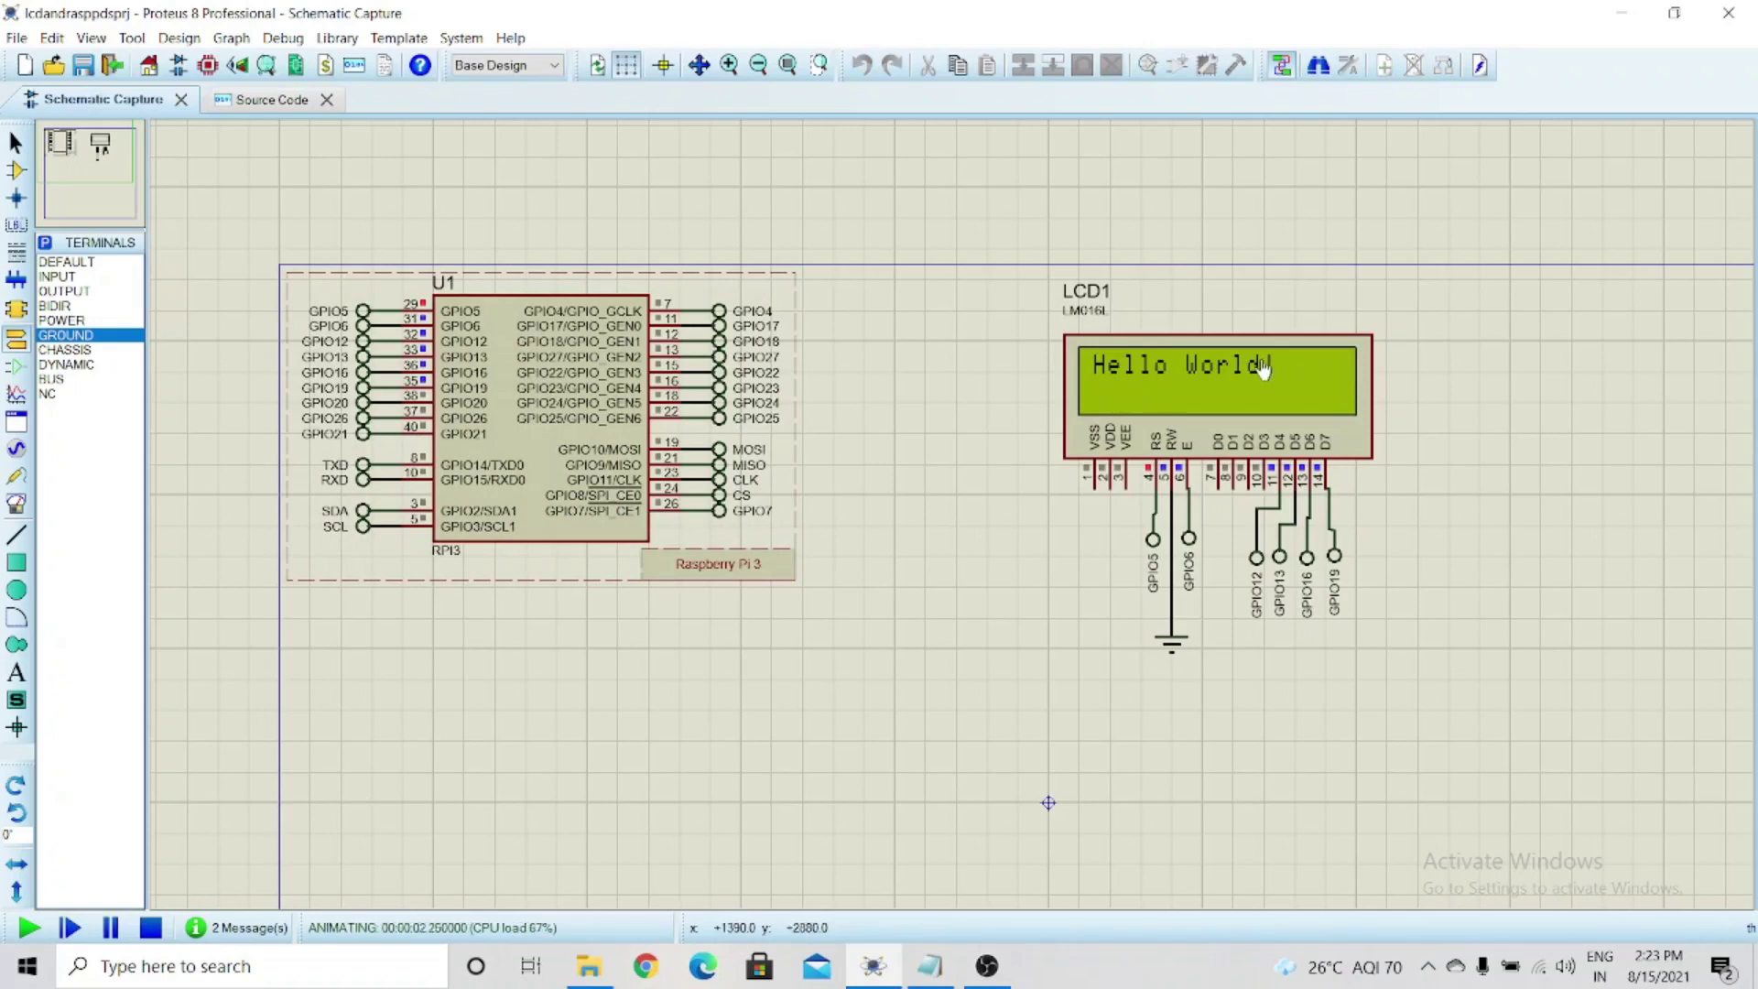
pyautogui.click(151, 927)
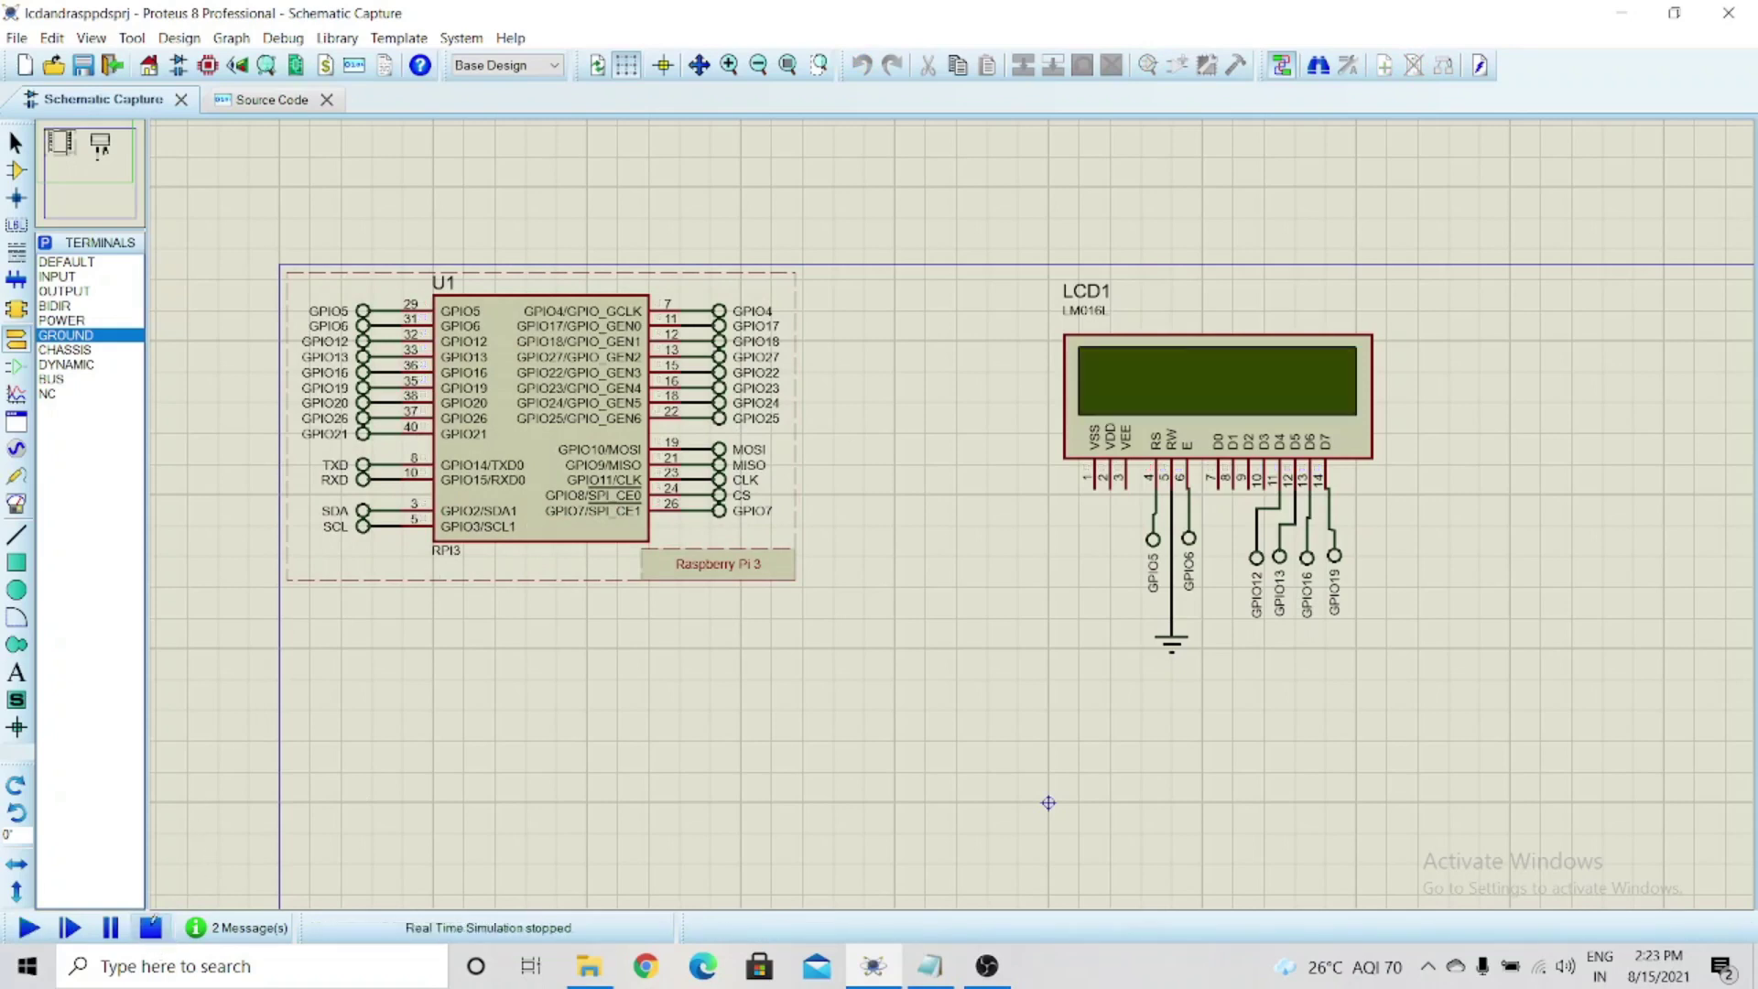
# Uncomment the lcd_string("TechToob",LCD_LINE_2) line in main.py and run the simulation with both text lines
pyautogui.click(240, 103)
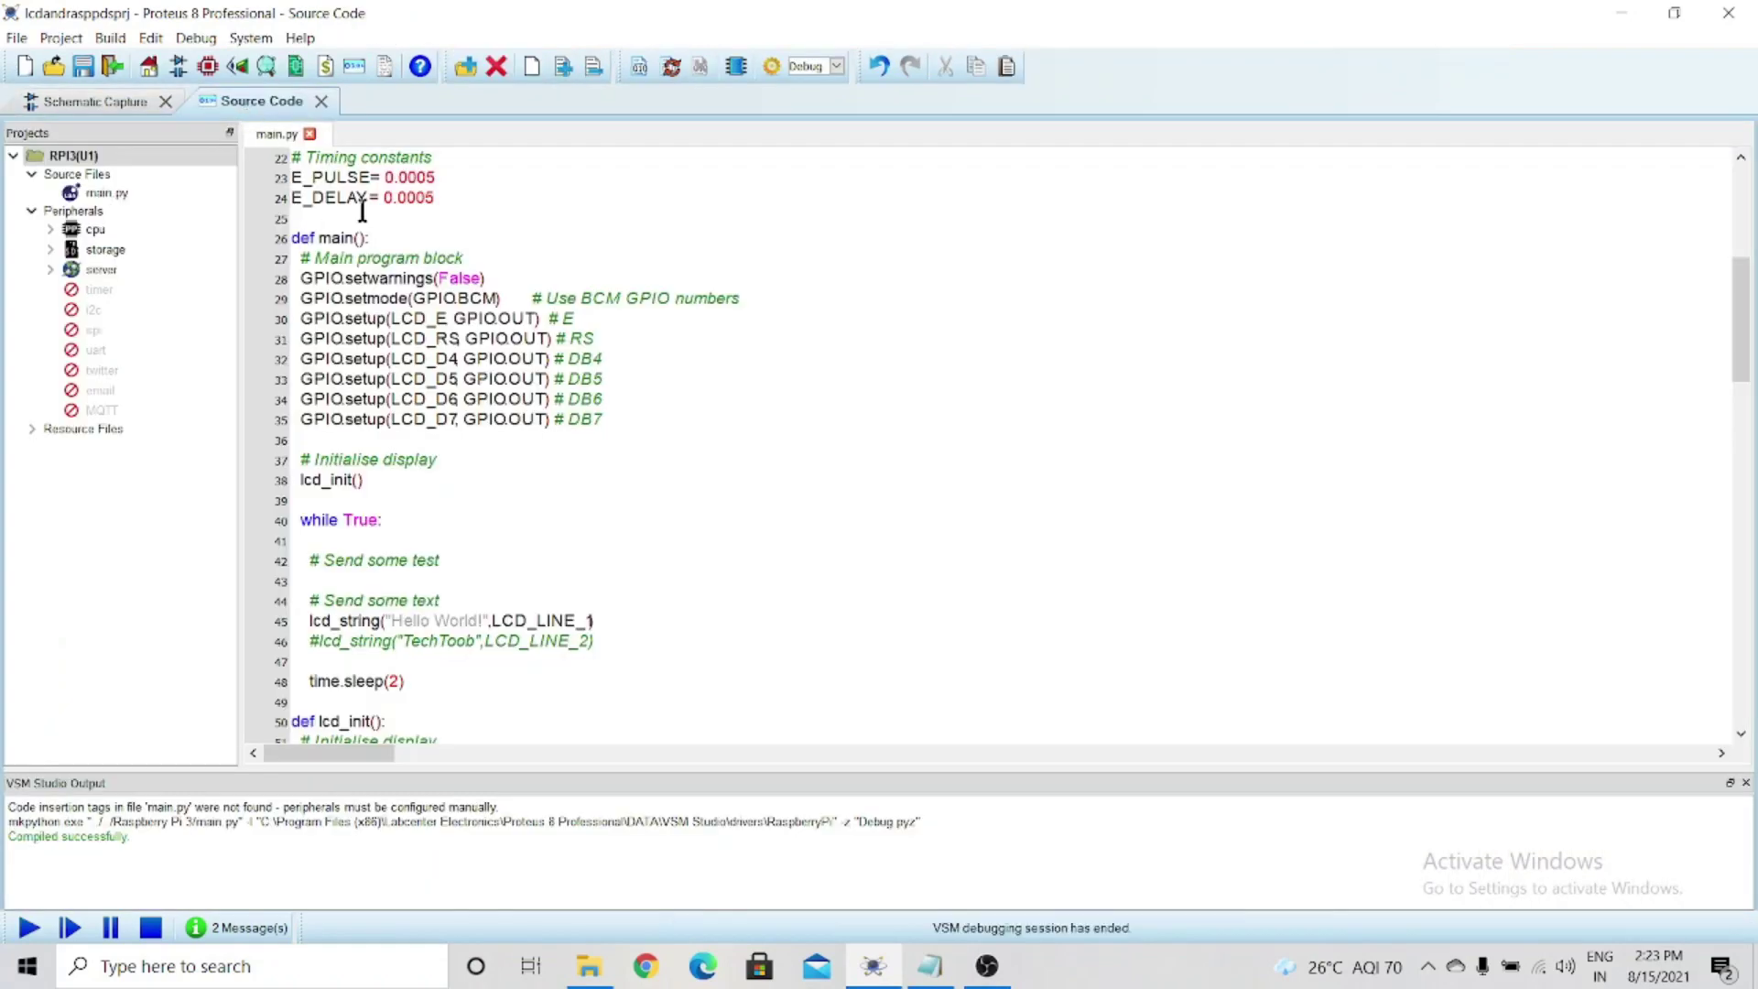
pyautogui.scroll(3, 668, 498)
pyautogui.scroll(-8, 589, 435)
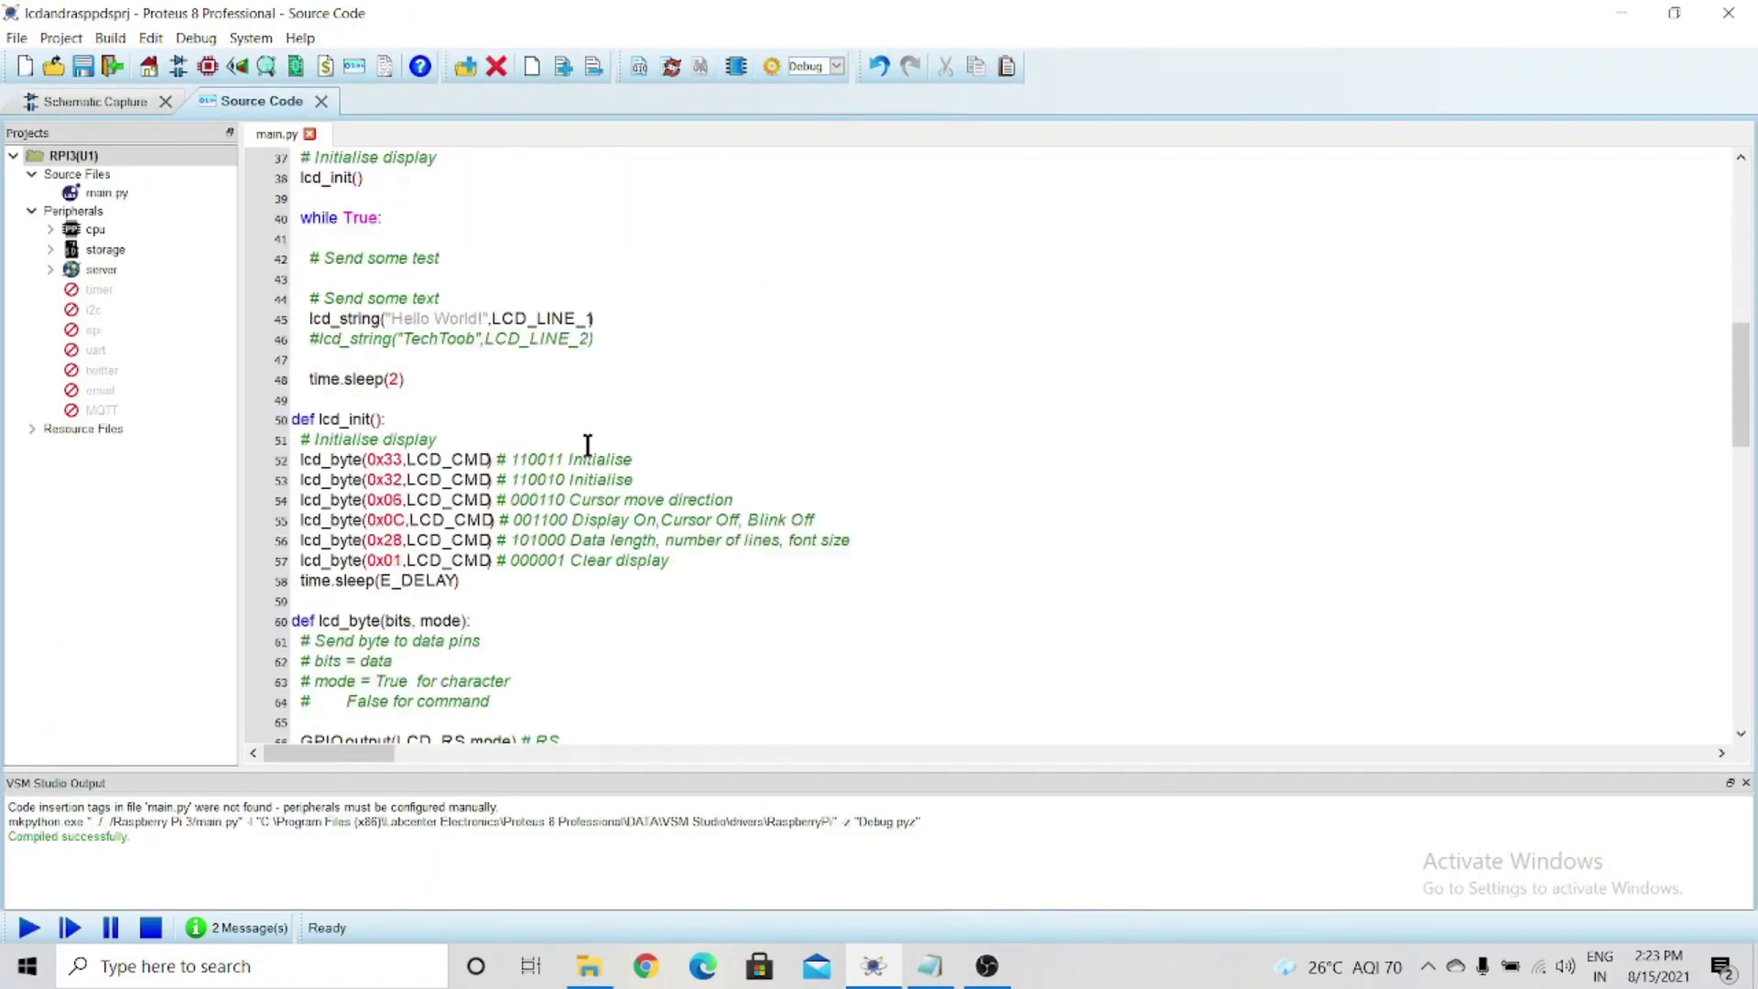
pyautogui.scroll(-2, 588, 445)
pyautogui.scroll(2, 588, 446)
pyautogui.click(327, 340)
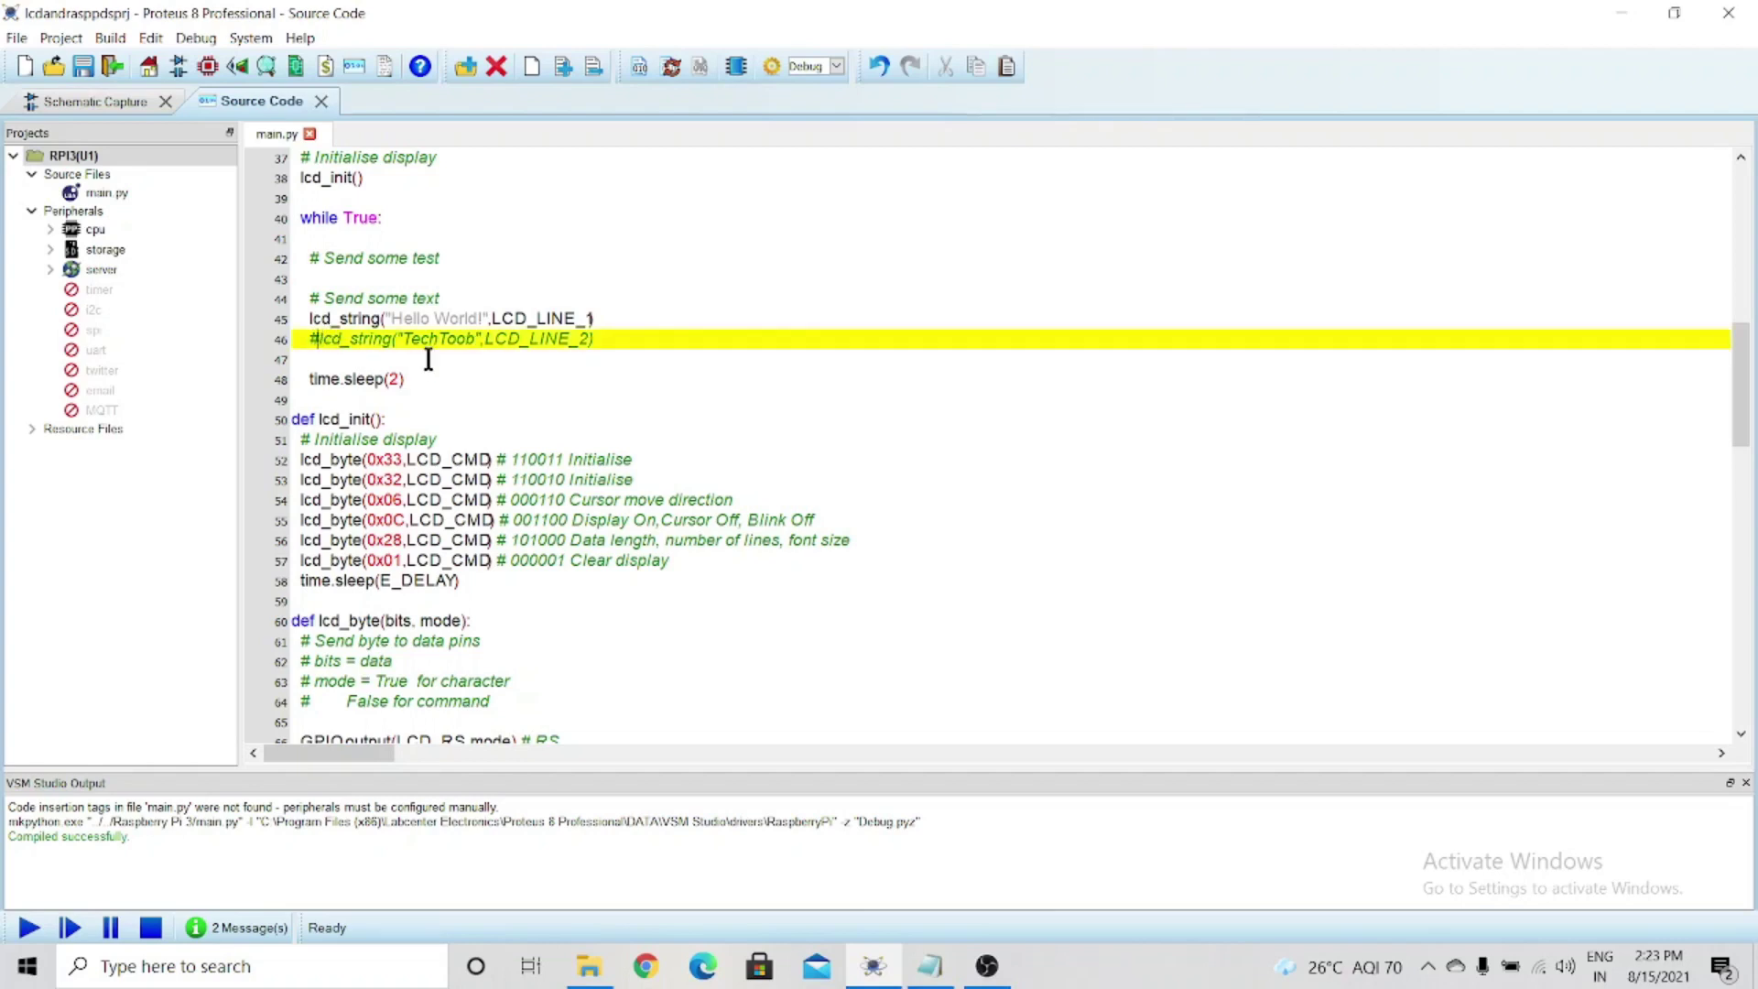
pyautogui.press('BackSpace')
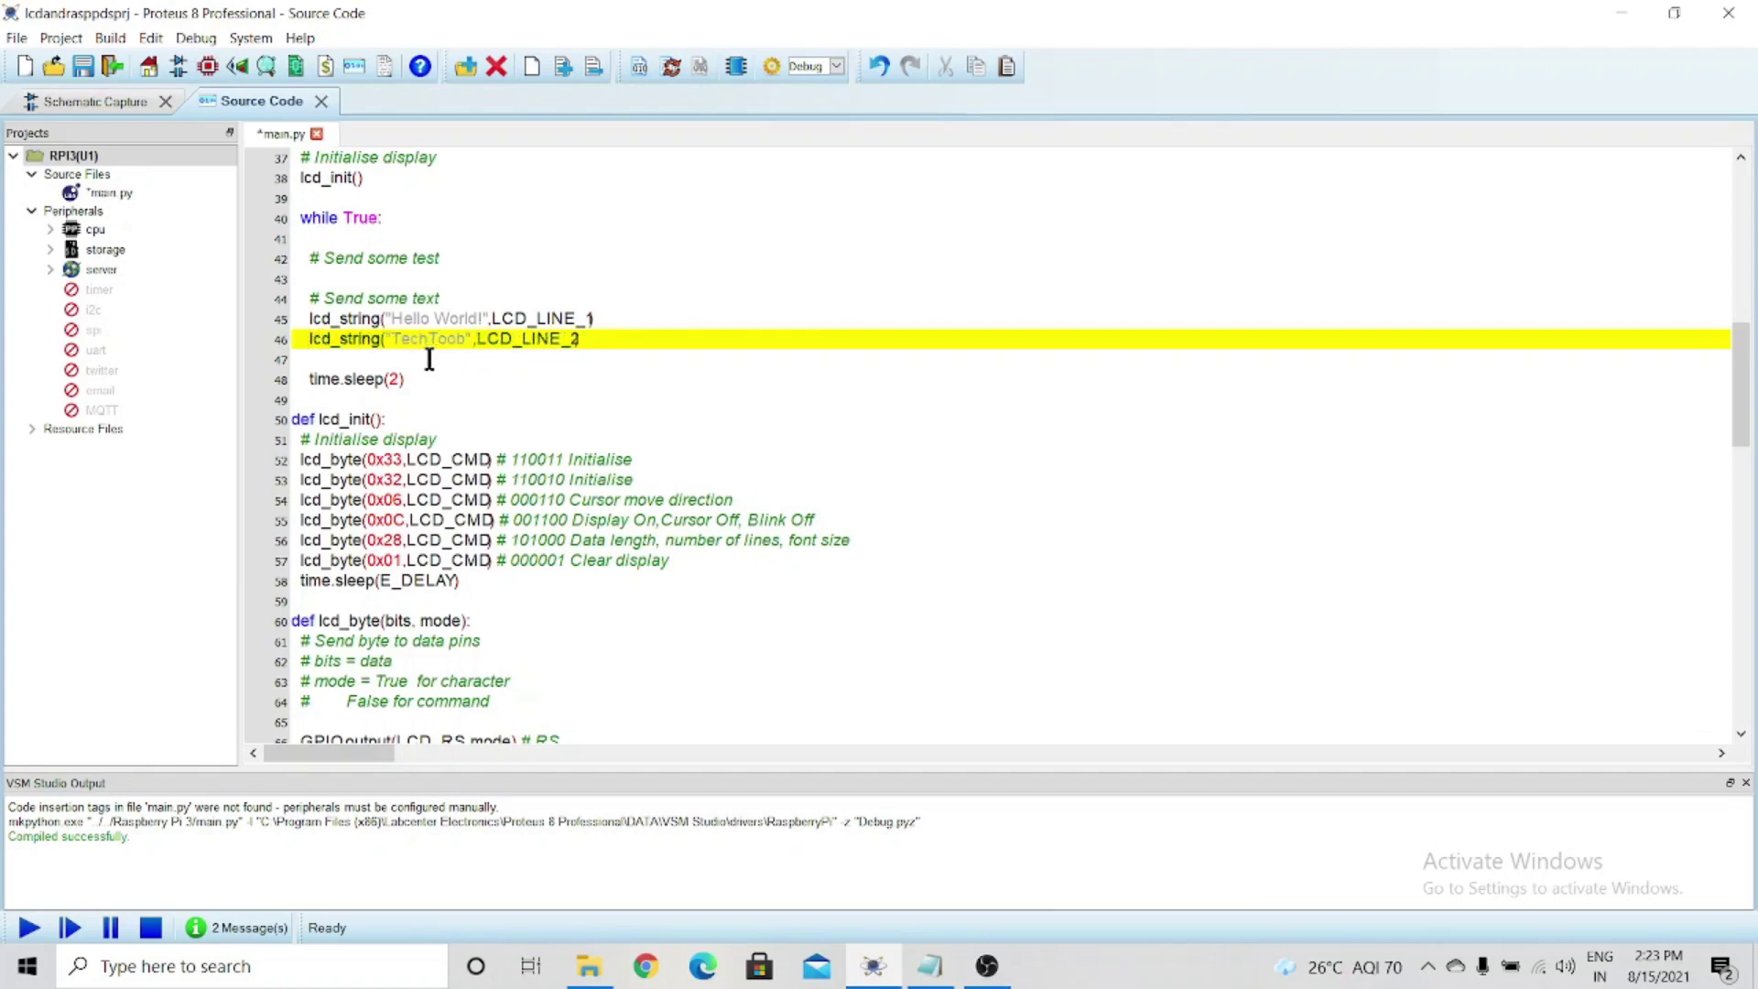
pyautogui.moveTo(309, 339); pyautogui.dragTo(578, 341)
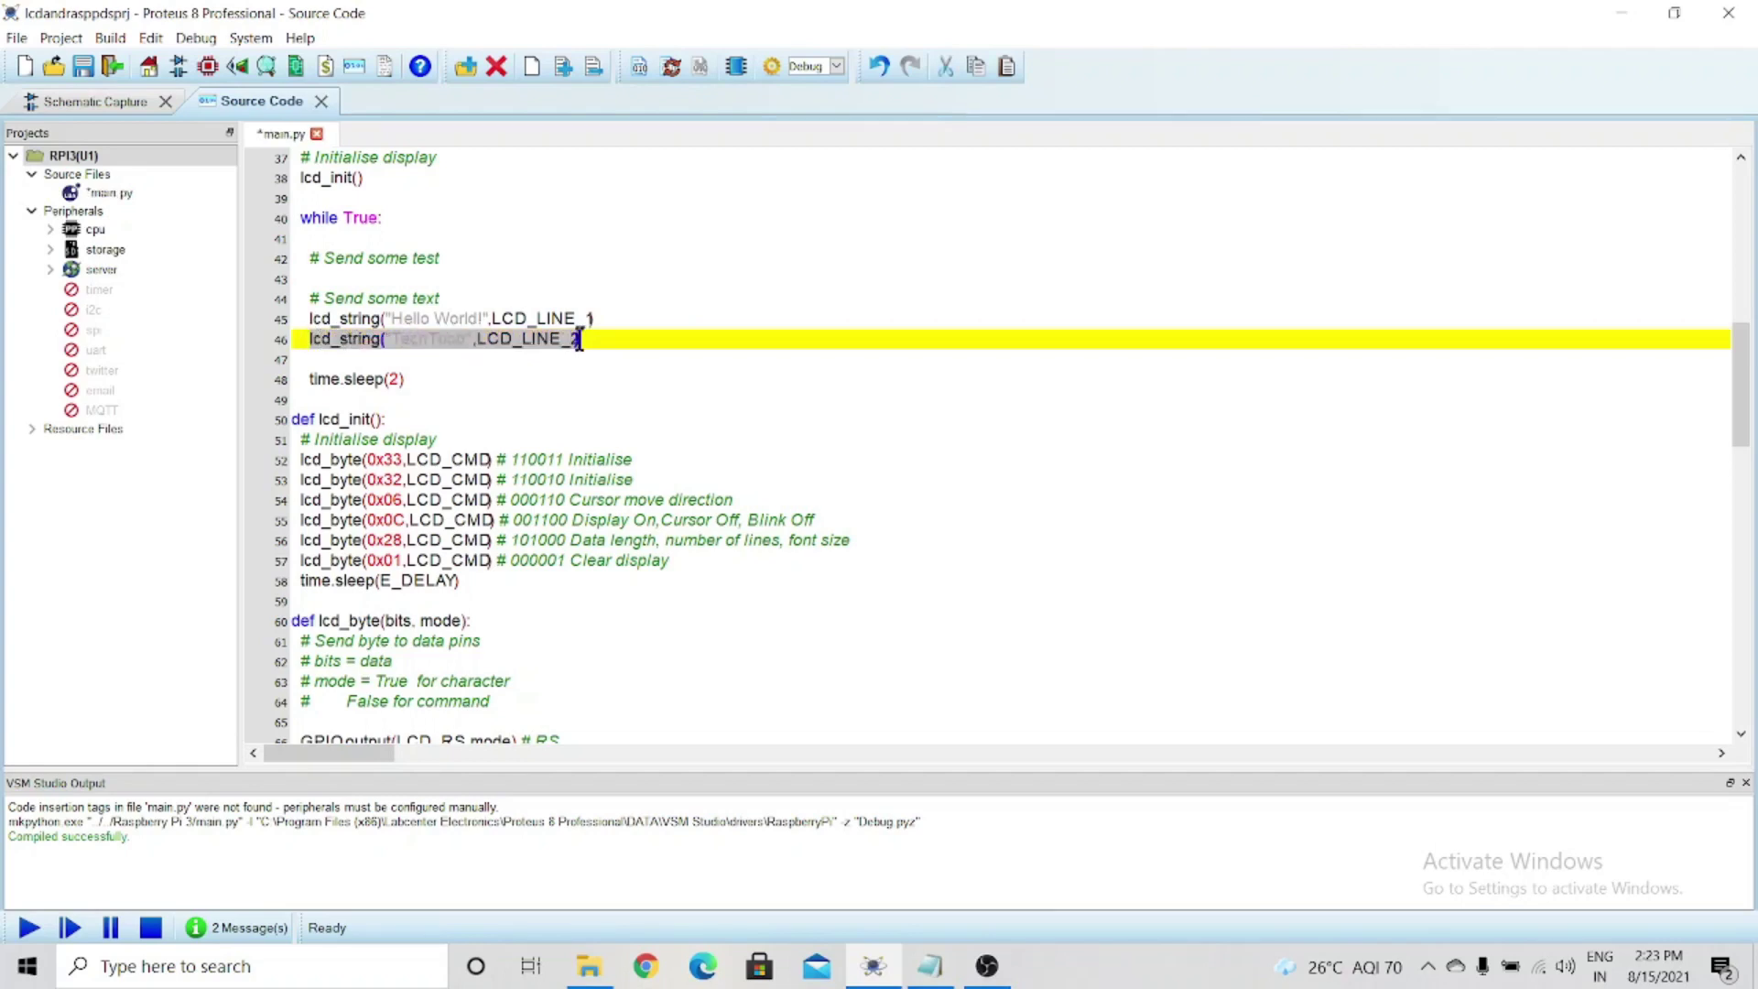
pyautogui.click(594, 339)
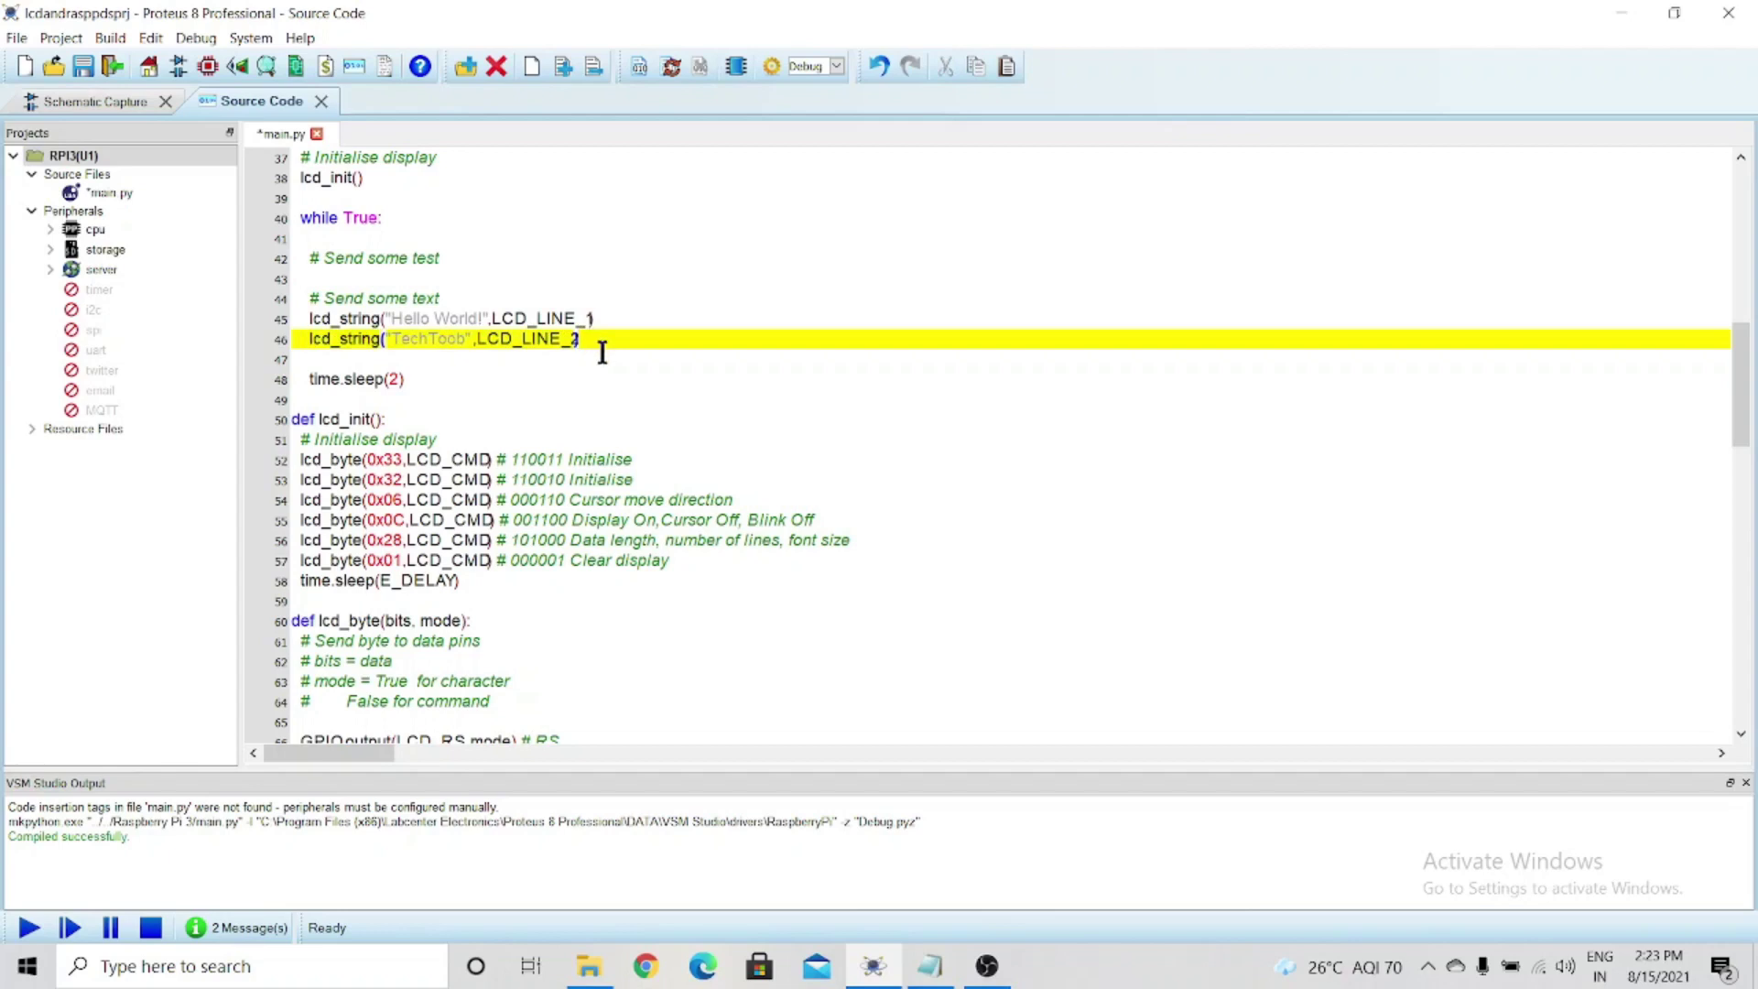
pyautogui.click(42, 929)
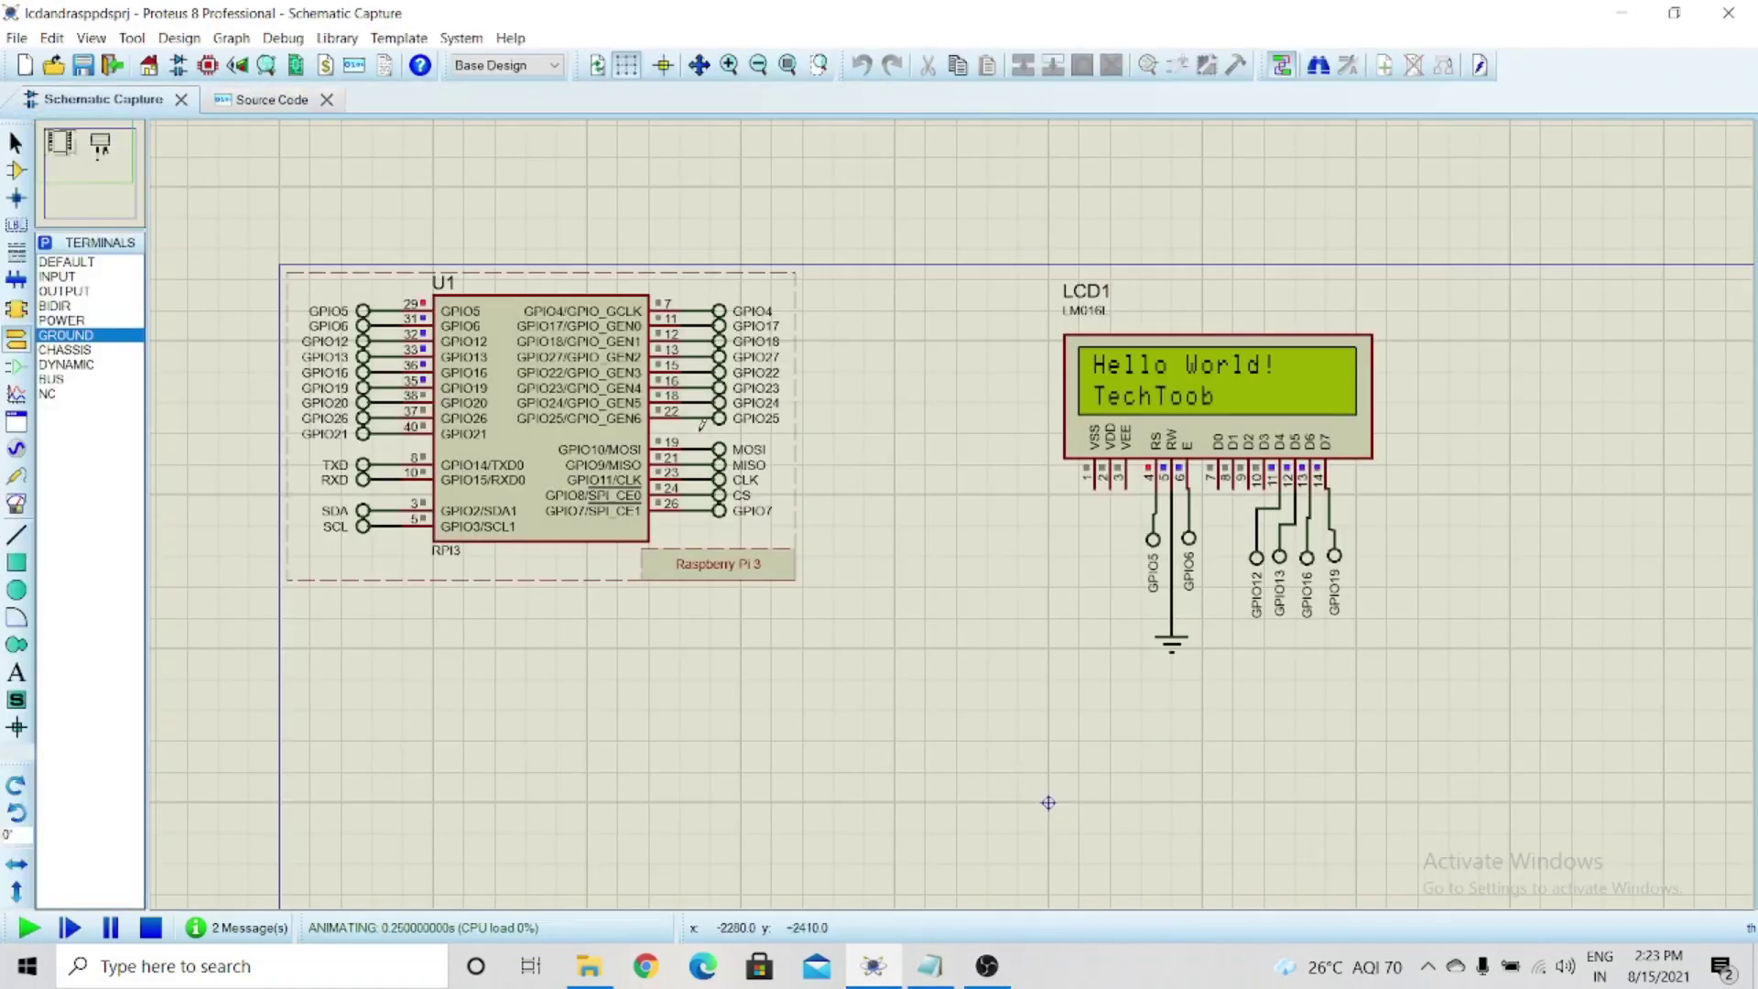